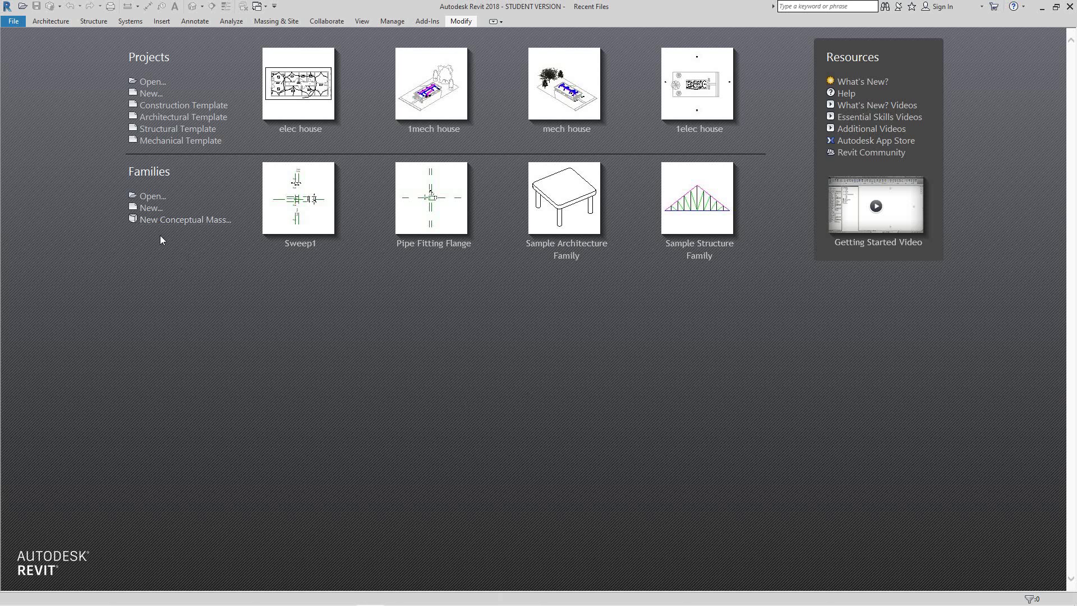
Create a new family from the Generic Model.rft template.
{"action": "left_click", "coordinate": [147, 209]}
{"action": "scroll", "coordinate": [432, 263], "scroll_direction": "down", "scroll_amount": 6}
{"action": "scroll", "coordinate": [420, 295], "scroll_direction": "down", "scroll_amount": 4}
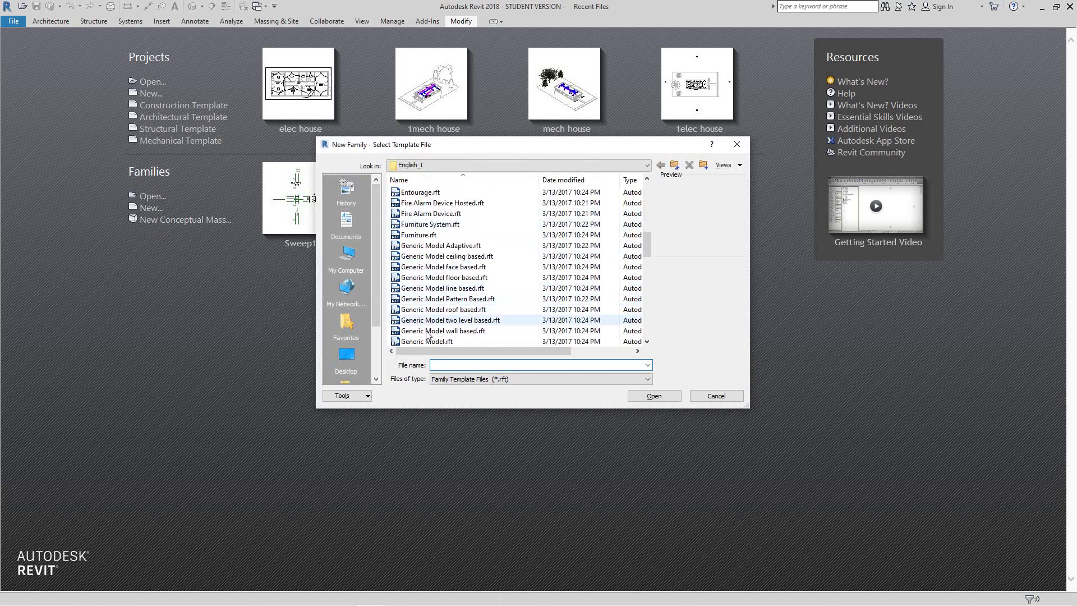
{"action": "left_click", "coordinate": [426, 341]}
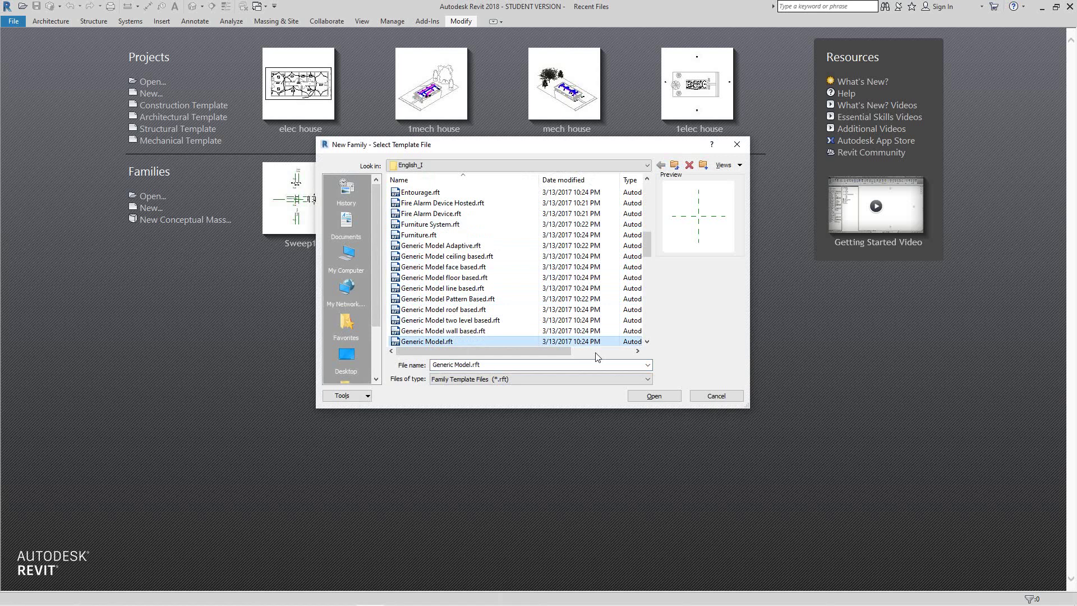
{"action": "left_click", "coordinate": [662, 398]}
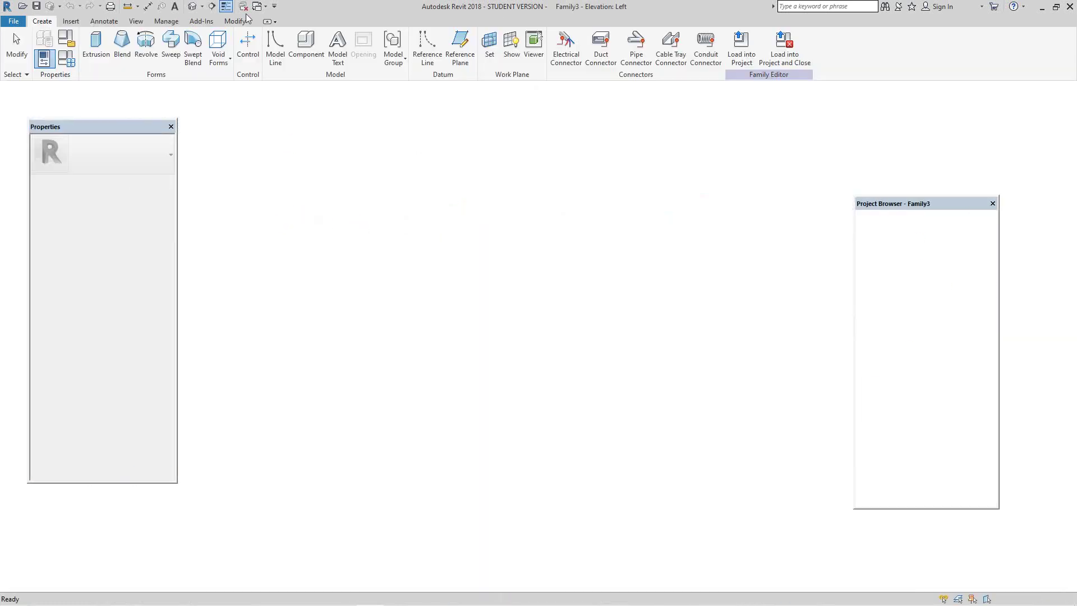
Set the family category to Electrical Fixtures and enable Maintain Annotation Orientation.
{"action": "left_click", "coordinate": [66, 37]}
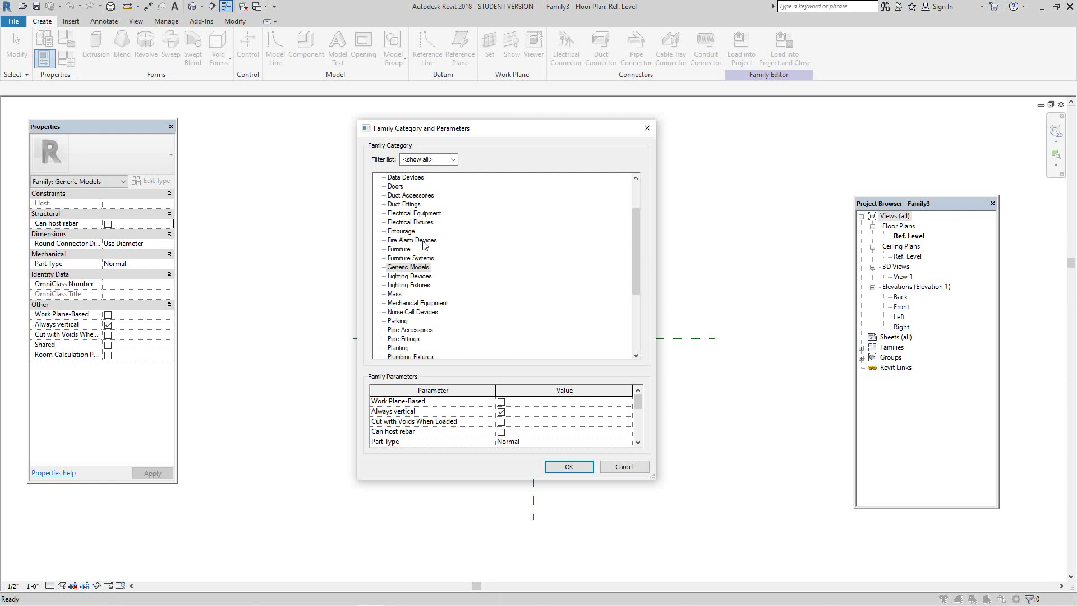
{"action": "left_click", "coordinate": [415, 214]}
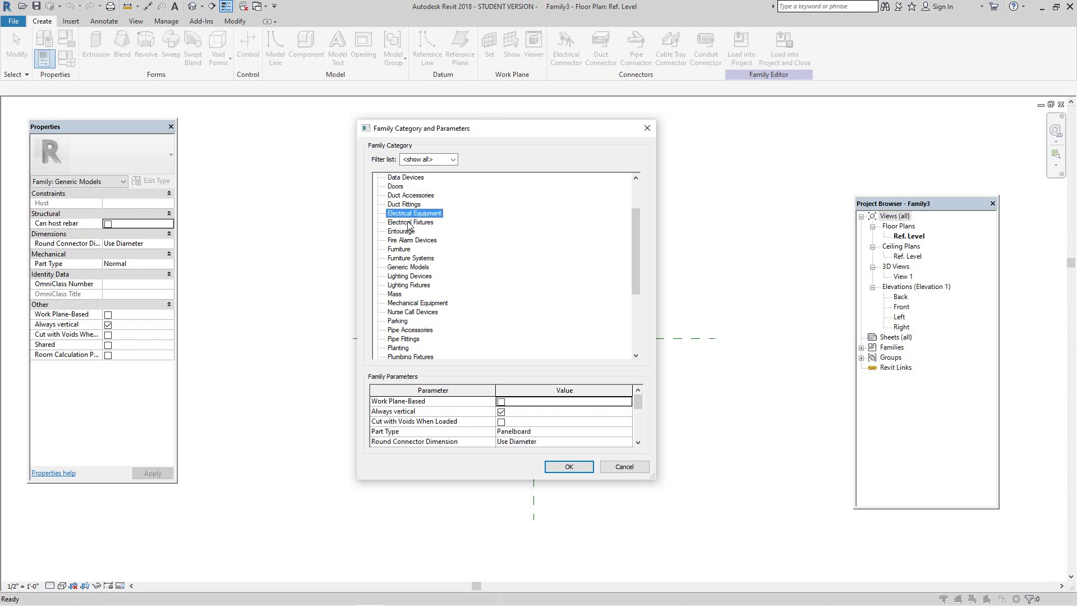
{"action": "left_click", "coordinate": [410, 224]}
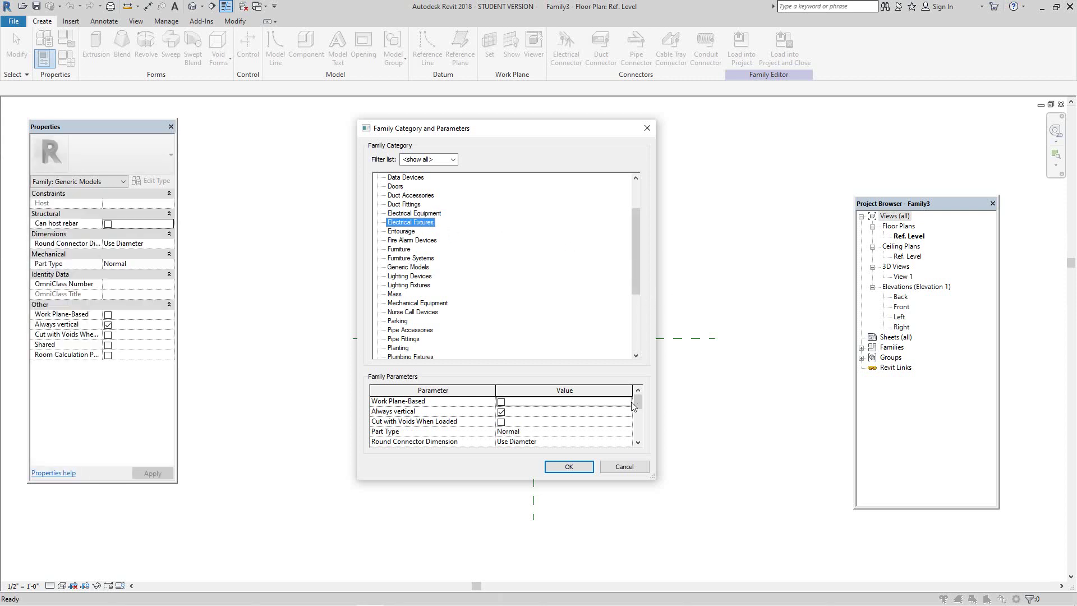
{"action": "scroll", "coordinate": [636, 402], "scroll_direction": "down", "scroll_amount": 2}
{"action": "scroll", "coordinate": [636, 403], "scroll_direction": "up", "scroll_amount": 2}
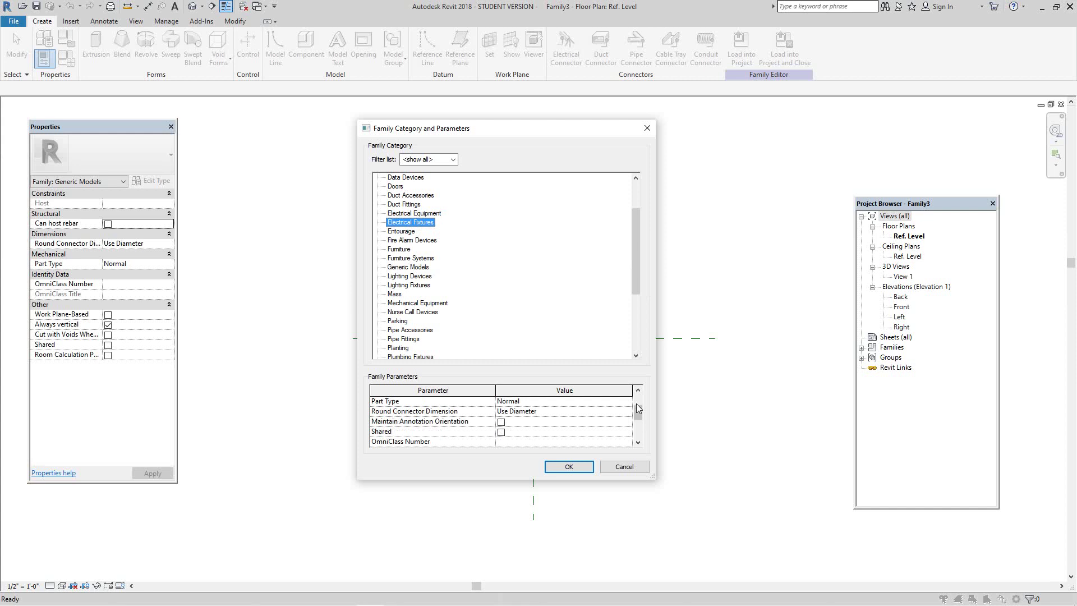
{"action": "scroll", "coordinate": [636, 403], "scroll_direction": "down", "scroll_amount": 3}
{"action": "scroll", "coordinate": [638, 408], "scroll_direction": "up", "scroll_amount": 2}
{"action": "left_click", "coordinate": [501, 423]}
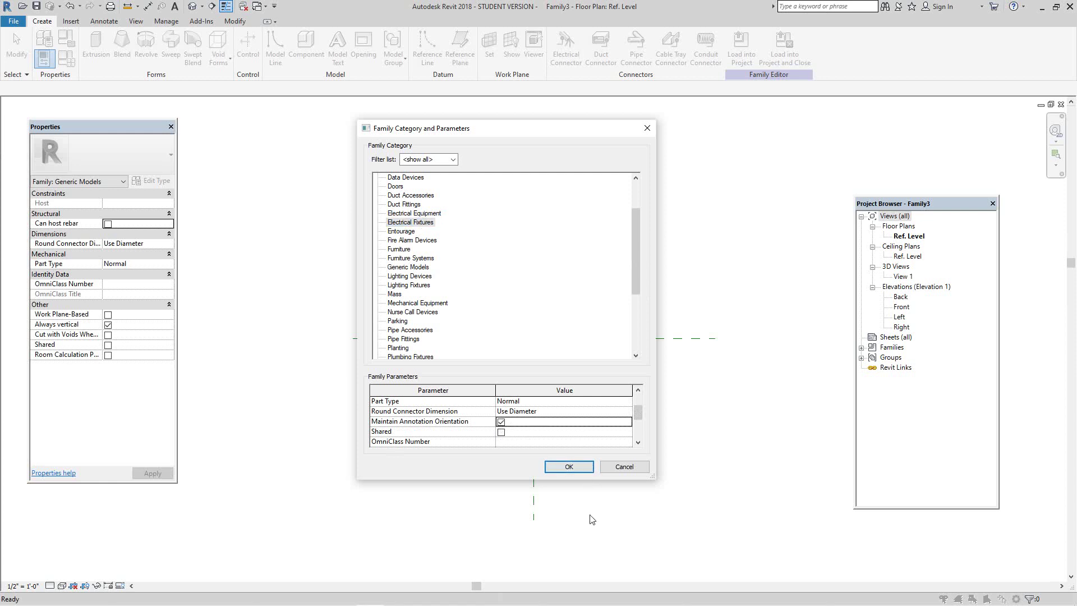
{"action": "left_click", "coordinate": [569, 467]}
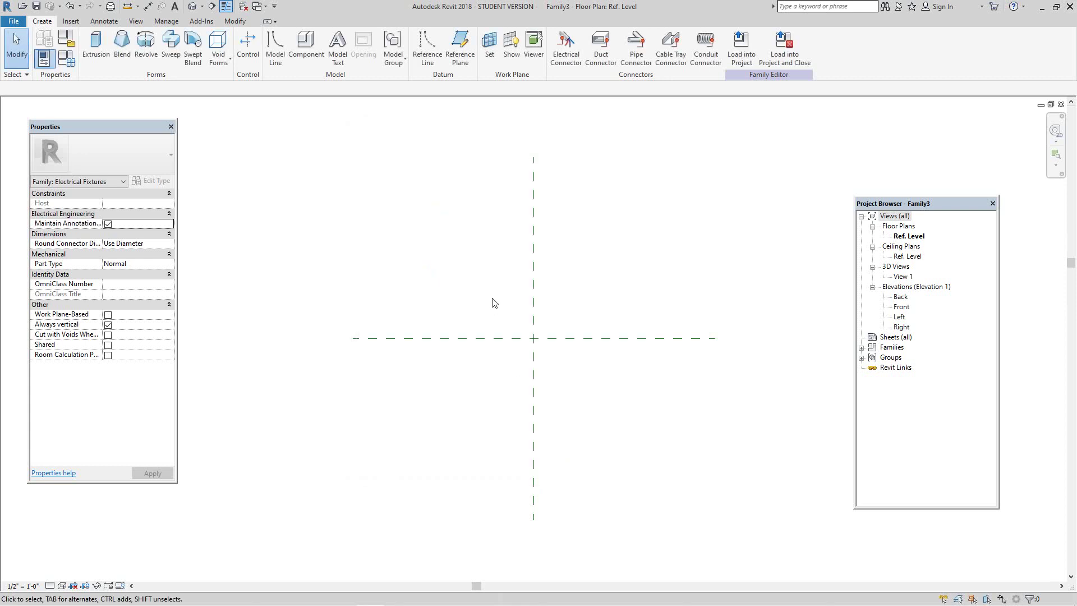
Add reference planes offset 0' 2" on both sides of the vertical and horizontal center planes.
{"action": "right_click", "coordinate": [534, 249]}
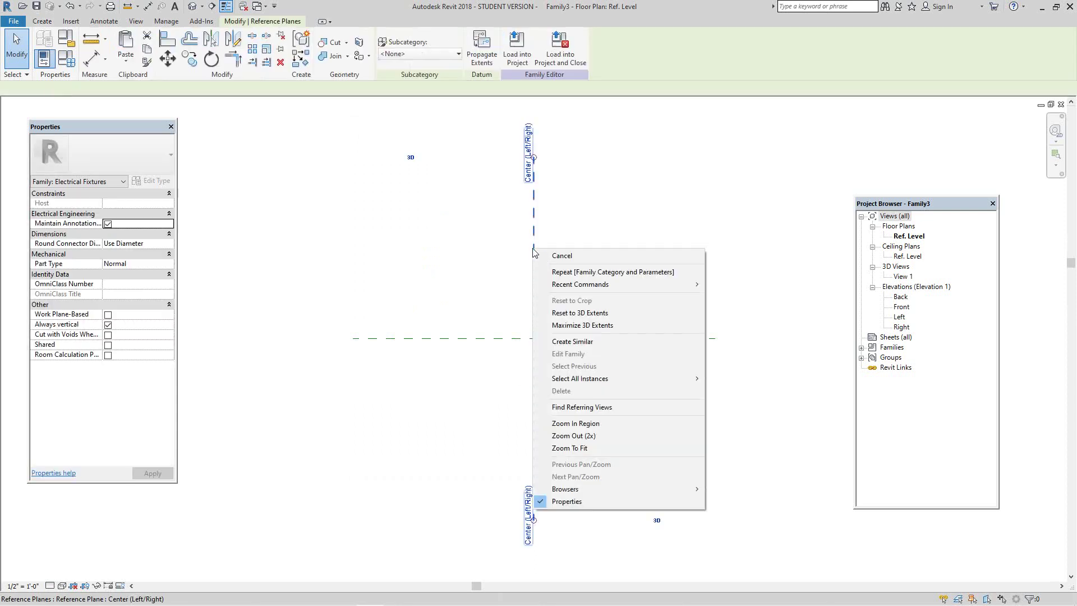
{"action": "left_click", "coordinate": [584, 347]}
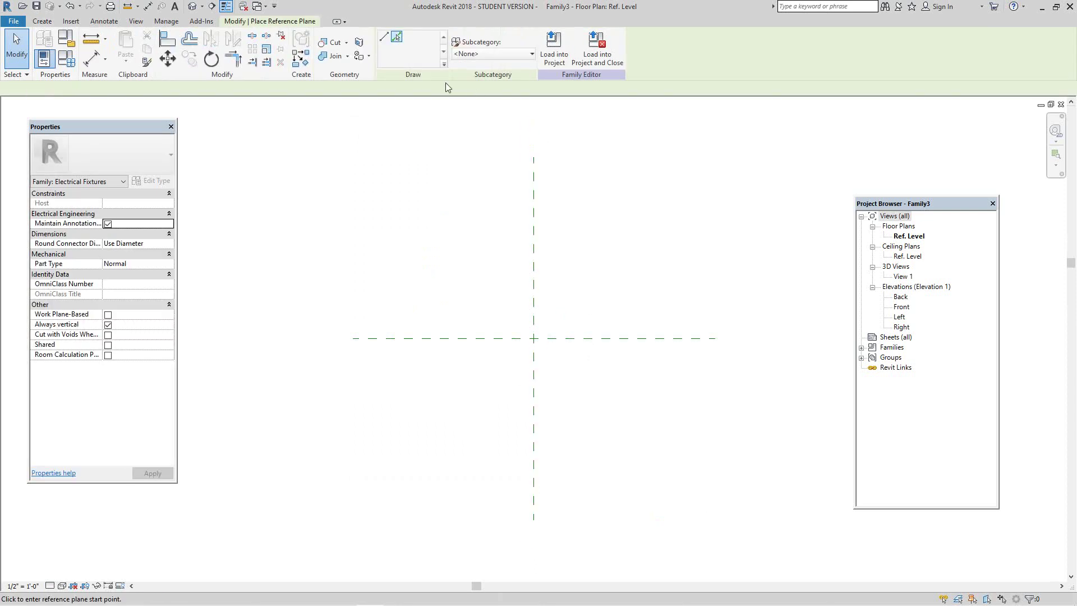
{"action": "left_click", "coordinate": [397, 37]}
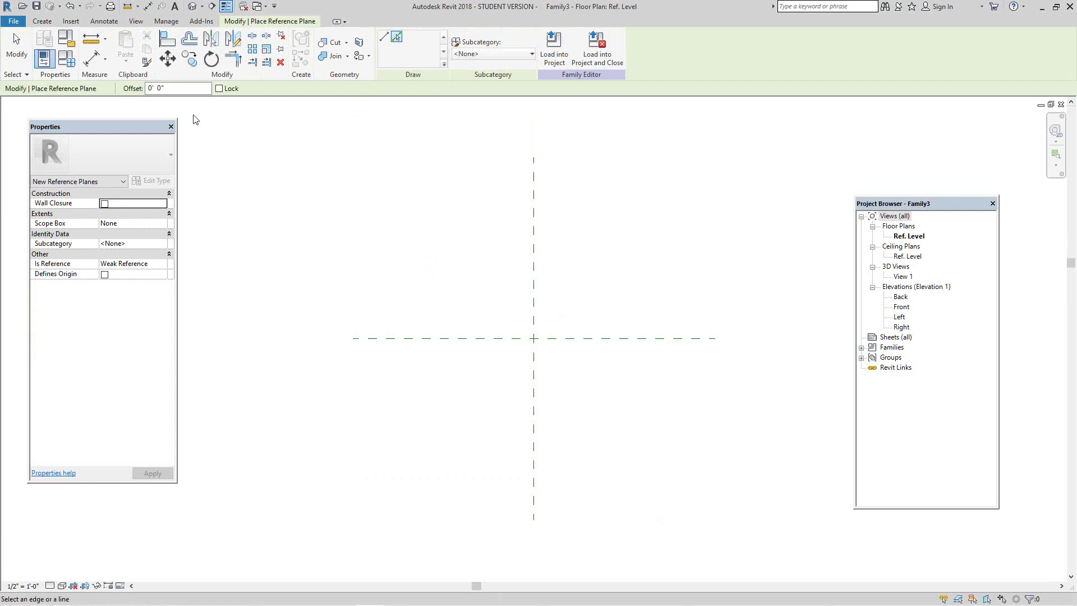
{"action": "left_click", "coordinate": [158, 89]}
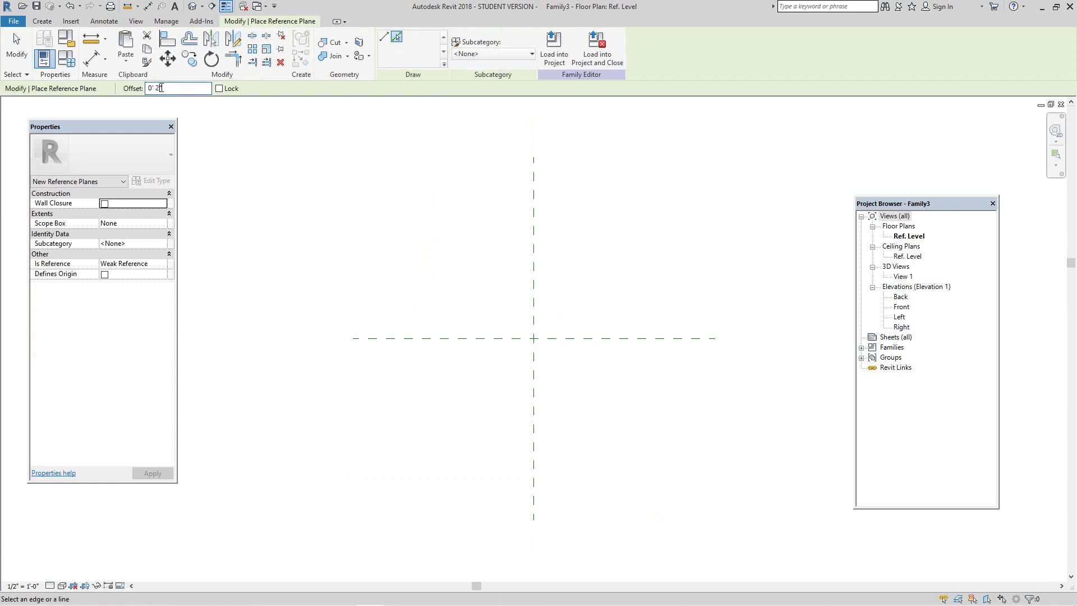
{"action": "left_click", "coordinate": [538, 310]}
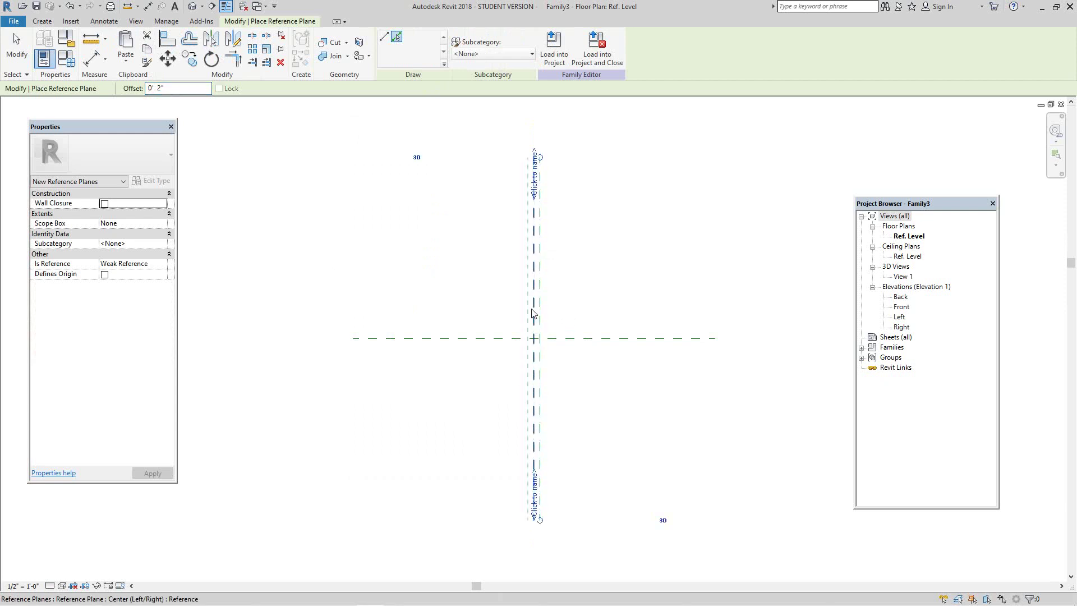
{"action": "left_click", "coordinate": [529, 499]}
{"action": "left_click", "coordinate": [558, 336]}
{"action": "left_click", "coordinate": [558, 336]}
{"action": "scroll", "coordinate": [545, 334], "scroll_direction": "up", "scroll_amount": 2}
{"action": "scroll", "coordinate": [543, 301], "scroll_direction": "up", "scroll_amount": 3}
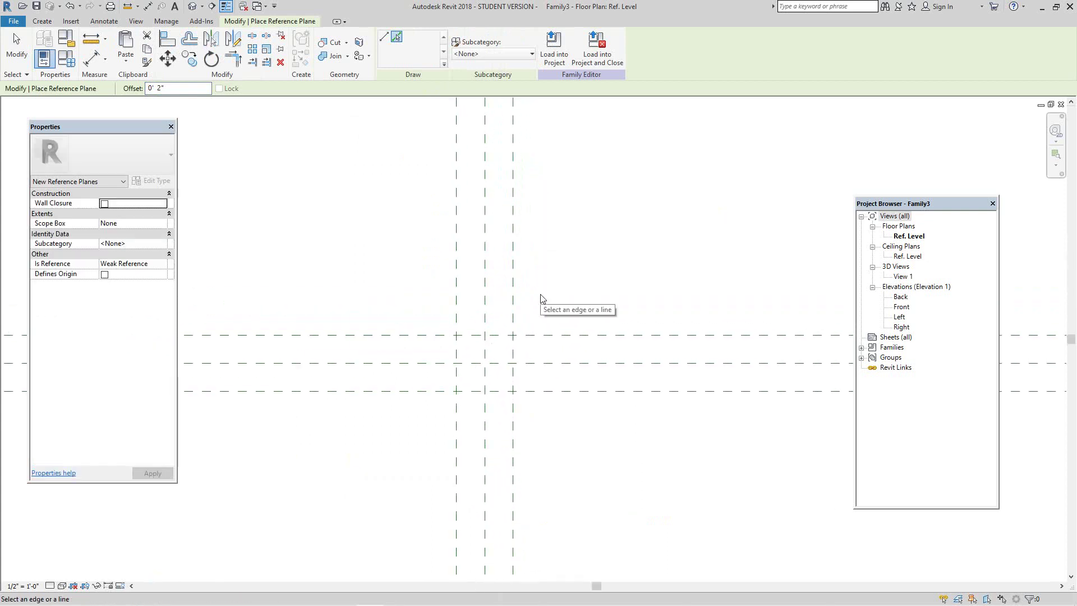
{"action": "scroll", "coordinate": [586, 290], "scroll_direction": "up", "scroll_amount": 1}
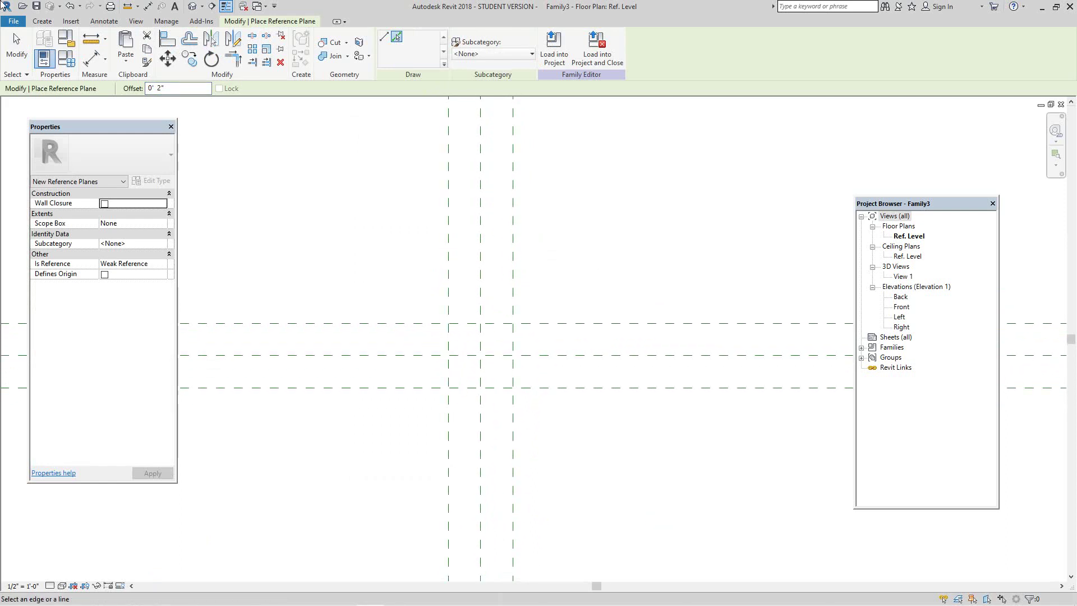
{"action": "left_click", "coordinate": [19, 46]}
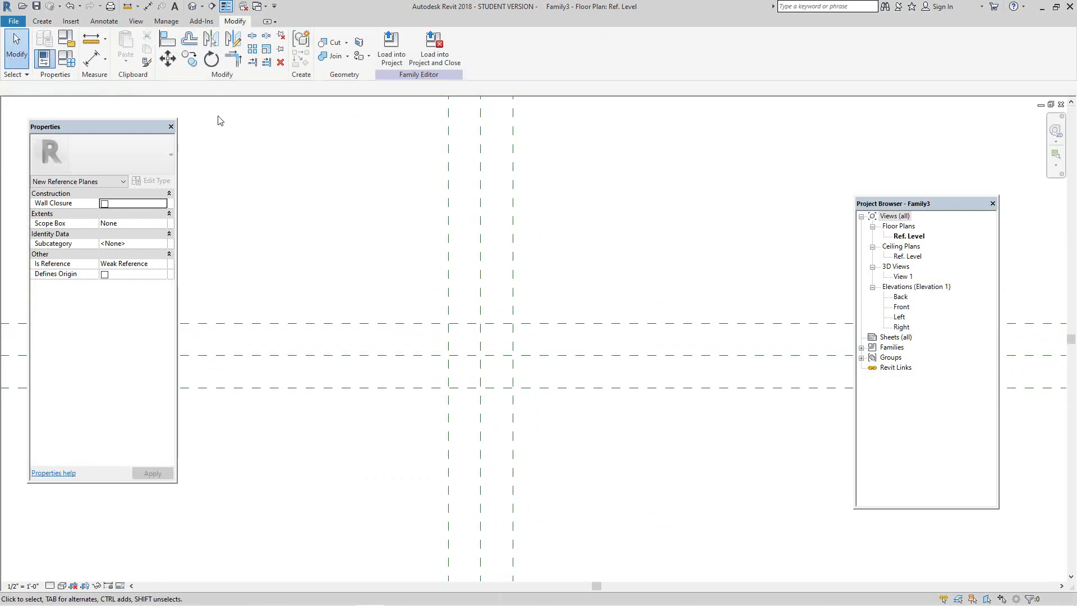
Place an aligned dimension across the three vertical reference planes and make its segments equal.
{"action": "left_click", "coordinate": [96, 59]}
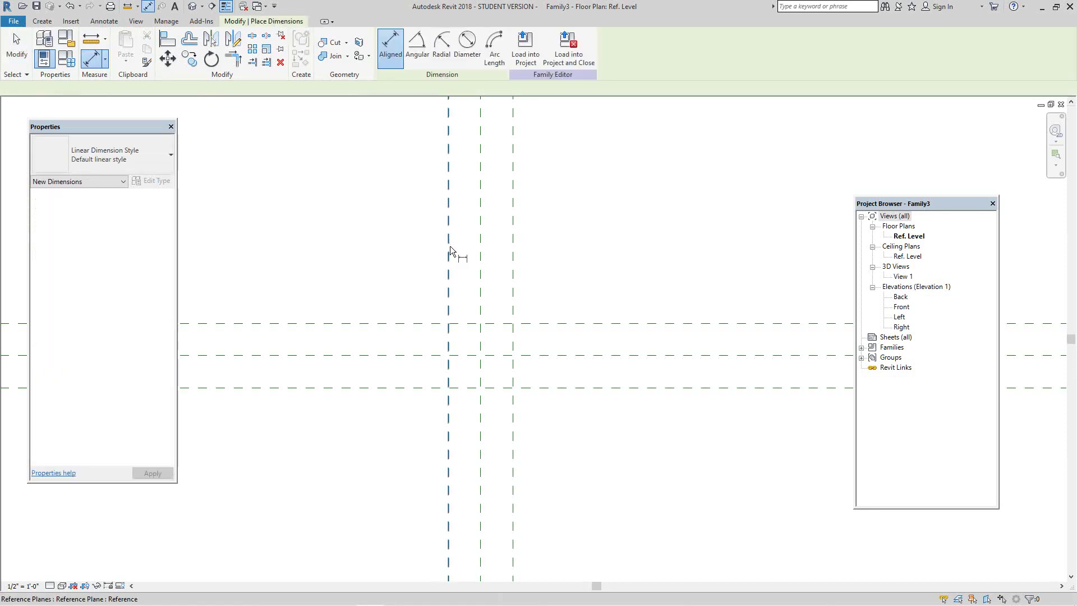
{"action": "left_click", "coordinate": [480, 250]}
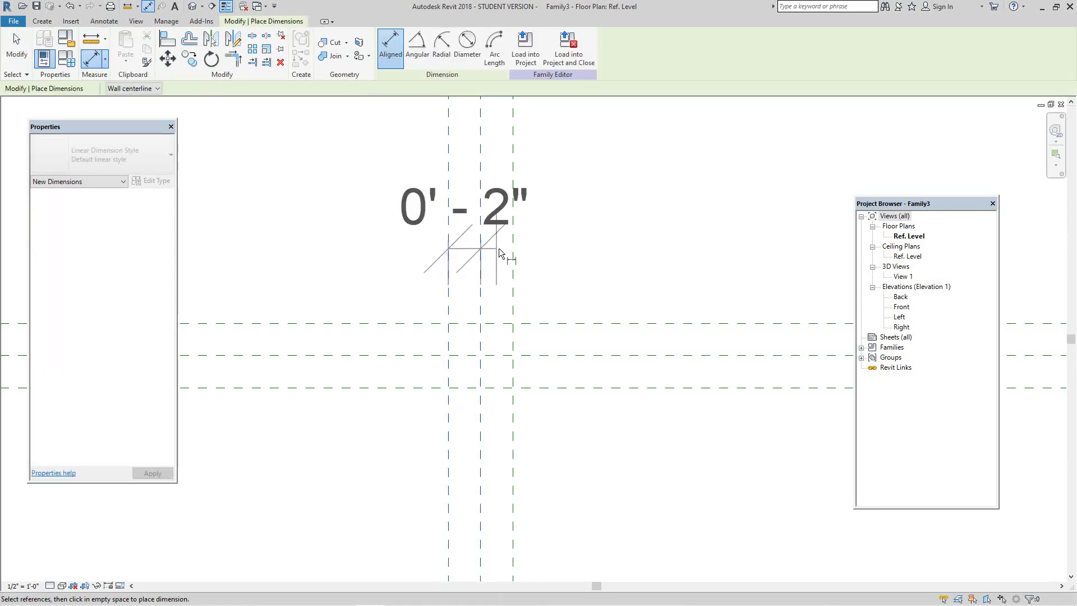
{"action": "left_click", "coordinate": [517, 250]}
{"action": "left_click", "coordinate": [581, 258]}
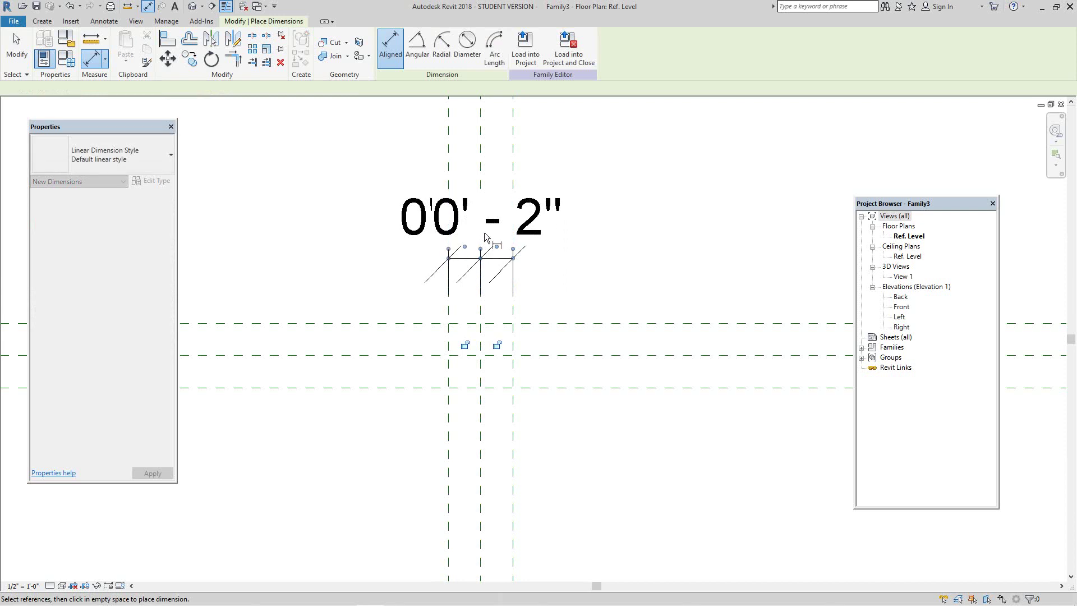
{"action": "scroll", "coordinate": [478, 224], "scroll_direction": "down", "scroll_amount": 2}
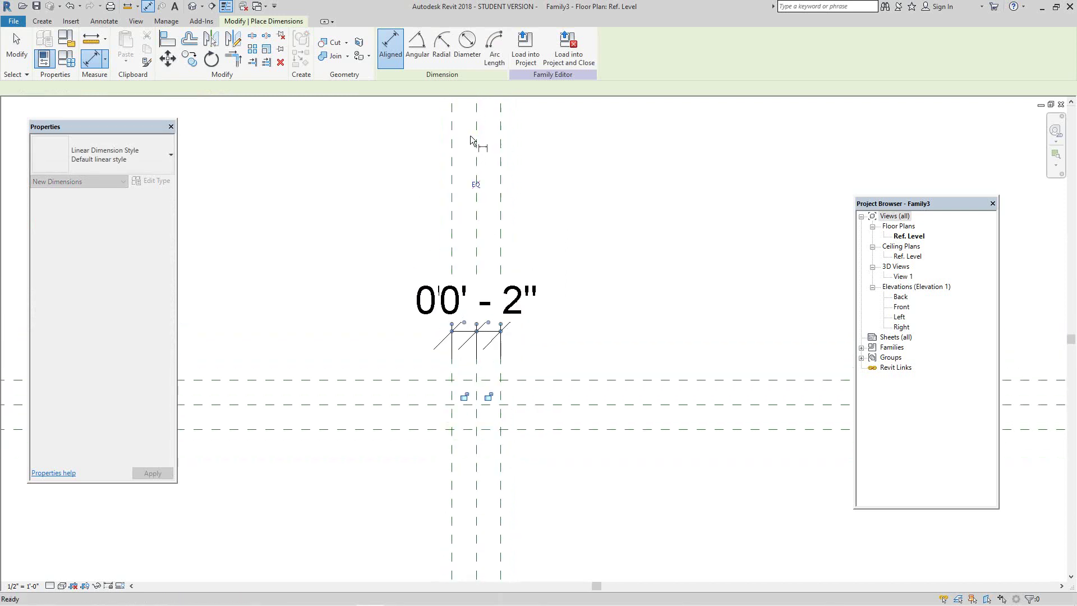
{"action": "left_click", "coordinate": [476, 184]}
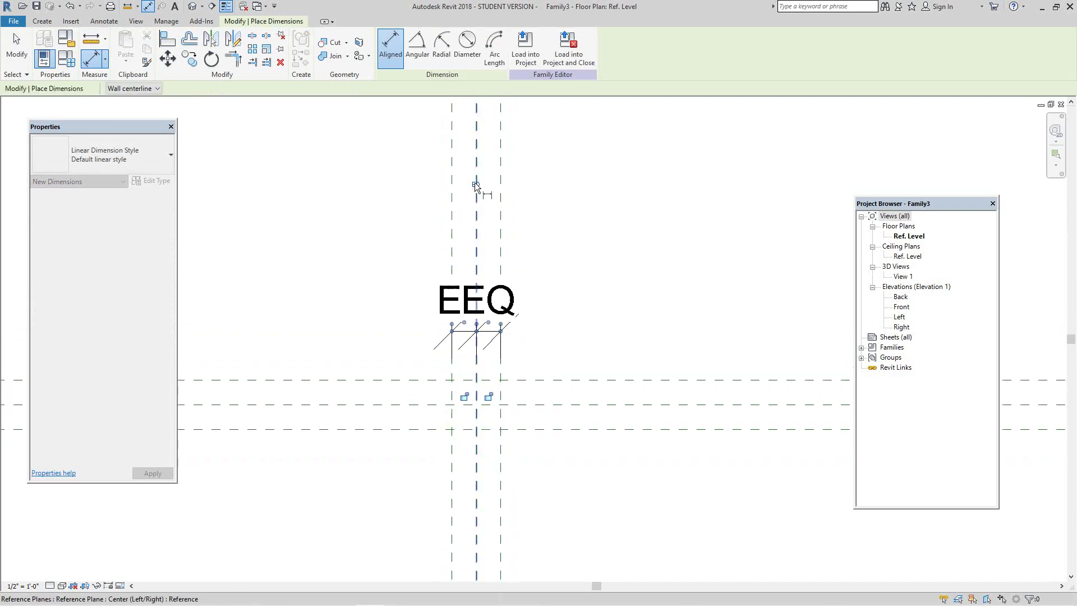
Add an overall aligned dimension between the two outer vertical reference planes, above the equality dimension.
{"action": "left_click", "coordinate": [450, 212]}
{"action": "left_click", "coordinate": [500, 220]}
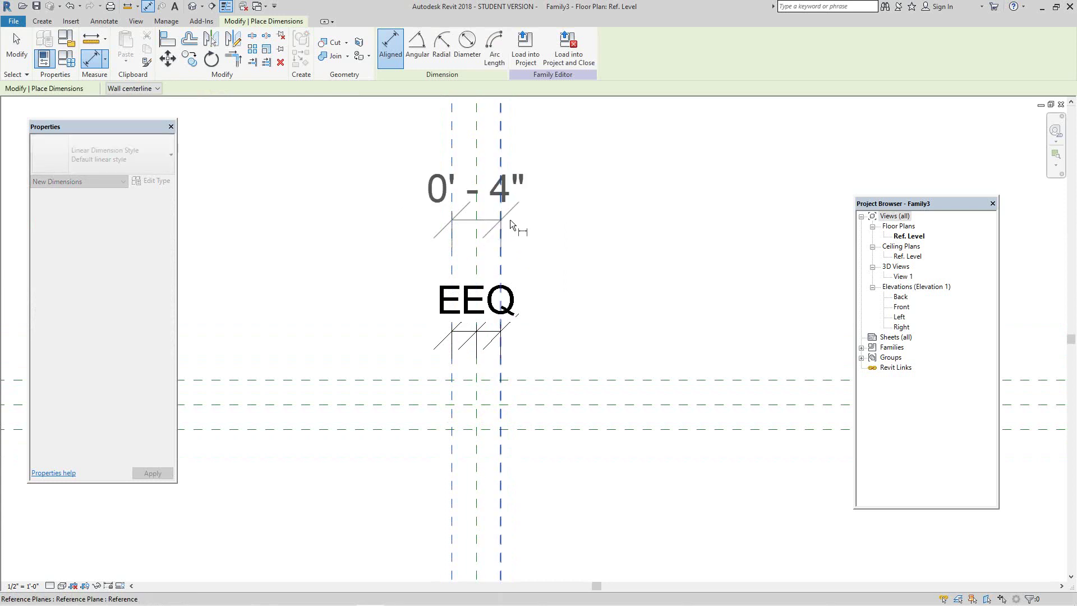
{"action": "left_click", "coordinate": [570, 221]}
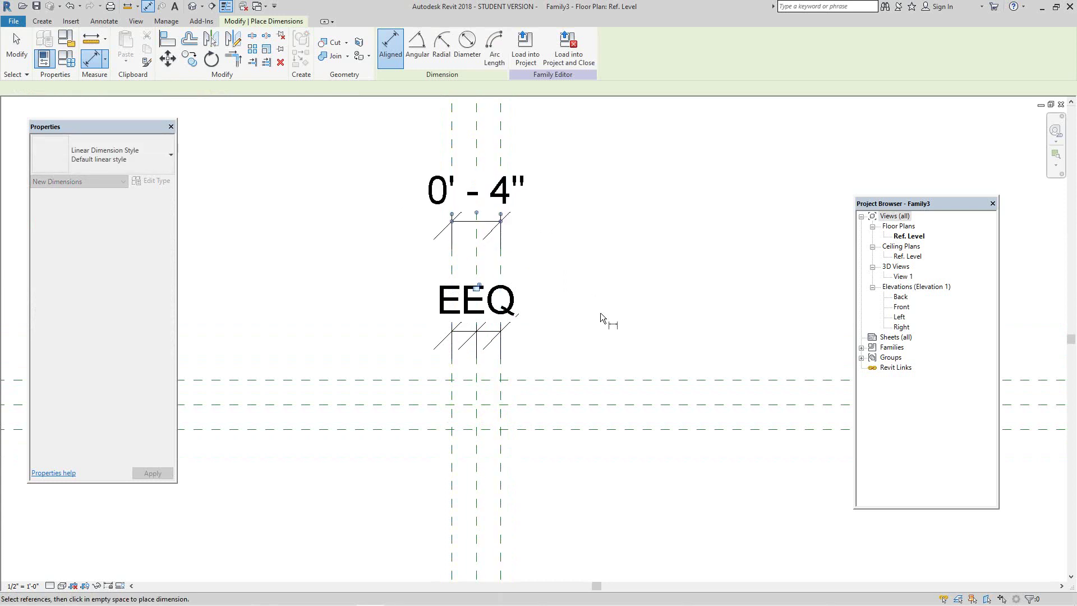
Place an aligned dimension across the three horizontal reference planes and make its segments equal.
{"action": "left_click", "coordinate": [605, 403]}
{"action": "left_click", "coordinate": [605, 429]}
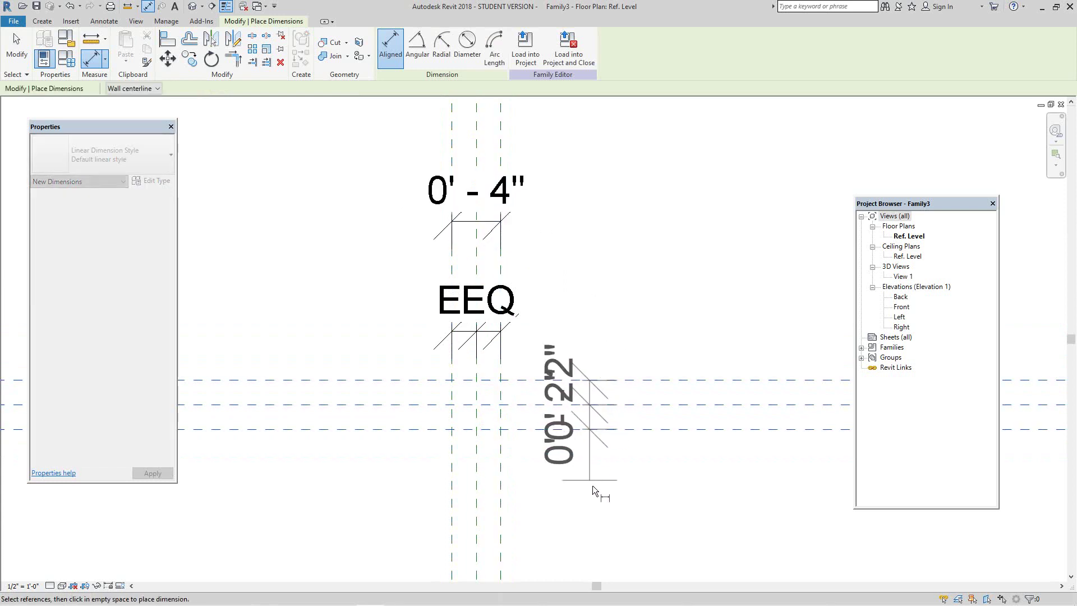
{"action": "left_click", "coordinate": [592, 486]}
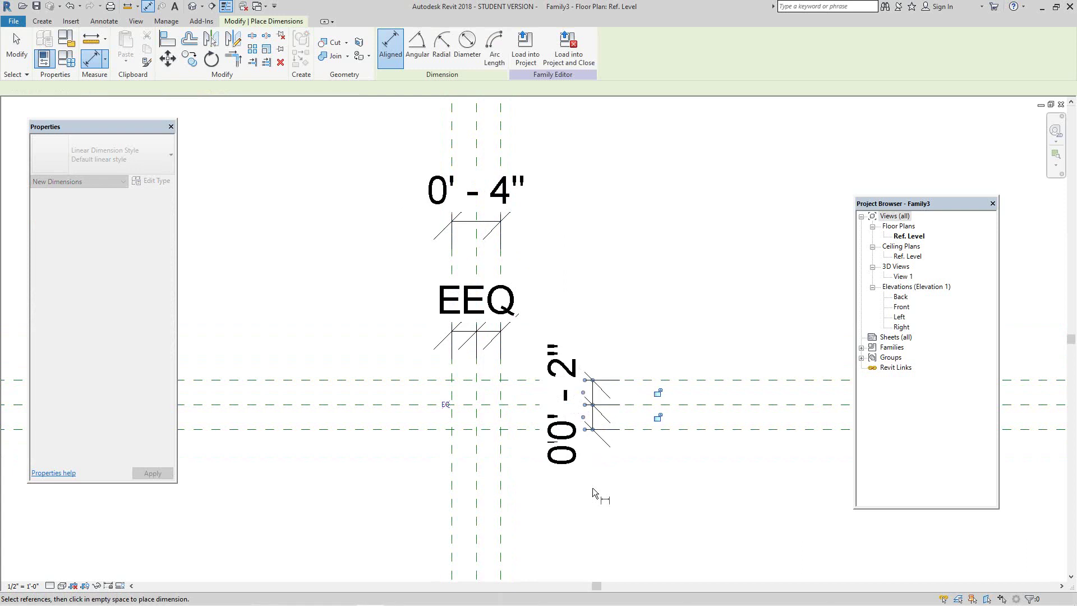
{"action": "left_click", "coordinate": [446, 405]}
Add an overall aligned dimension between the two outer horizontal reference planes and finish dimensioning.
{"action": "left_click", "coordinate": [706, 380]}
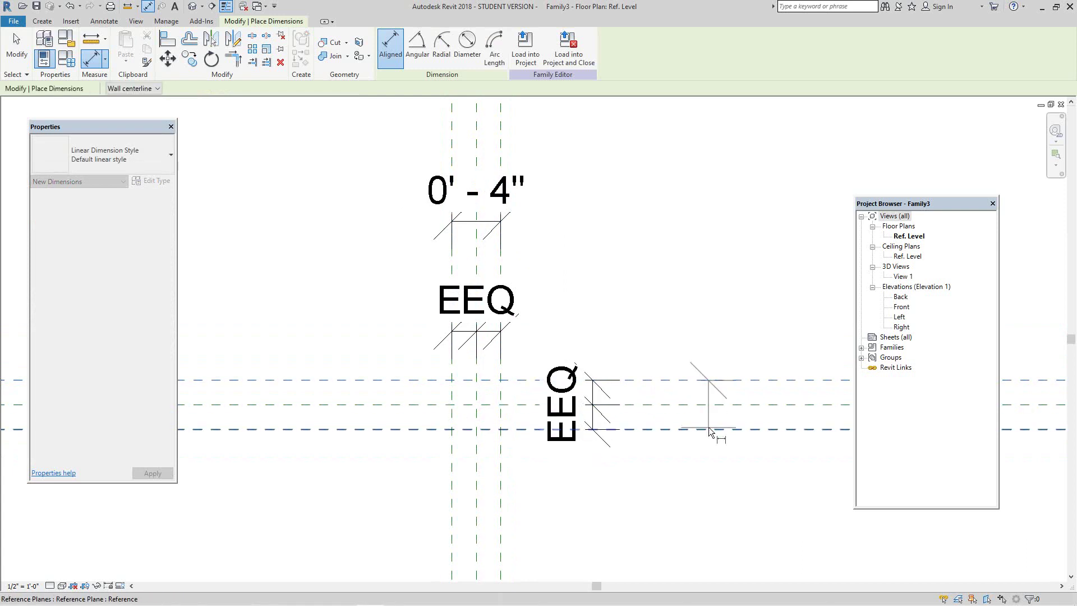
{"action": "left_click", "coordinate": [709, 429]}
{"action": "left_click", "coordinate": [702, 496]}
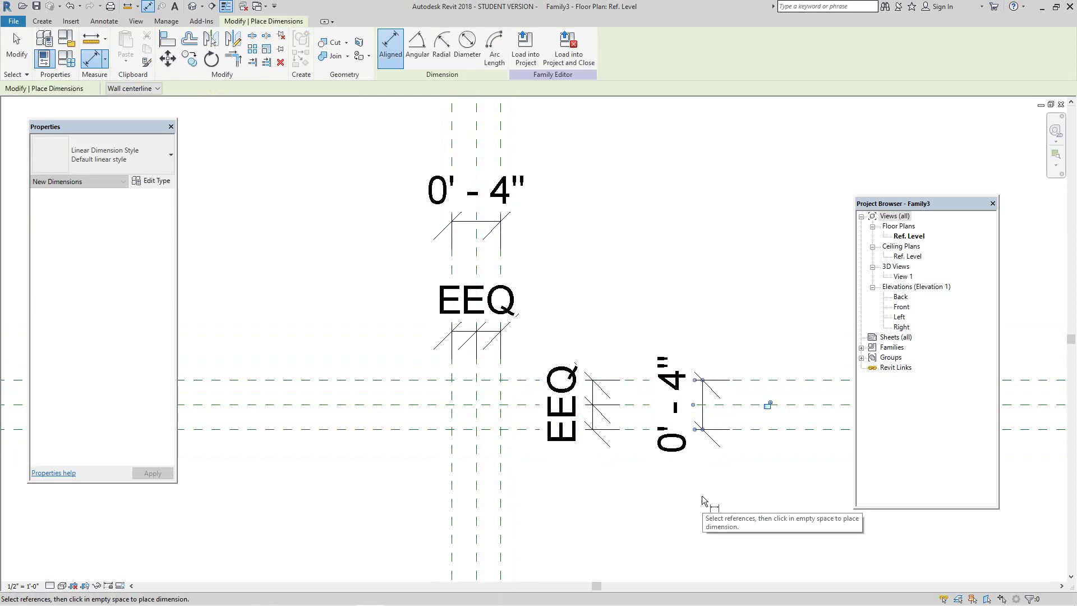
{"action": "scroll", "coordinate": [620, 311], "scroll_direction": "down", "scroll_amount": 2}
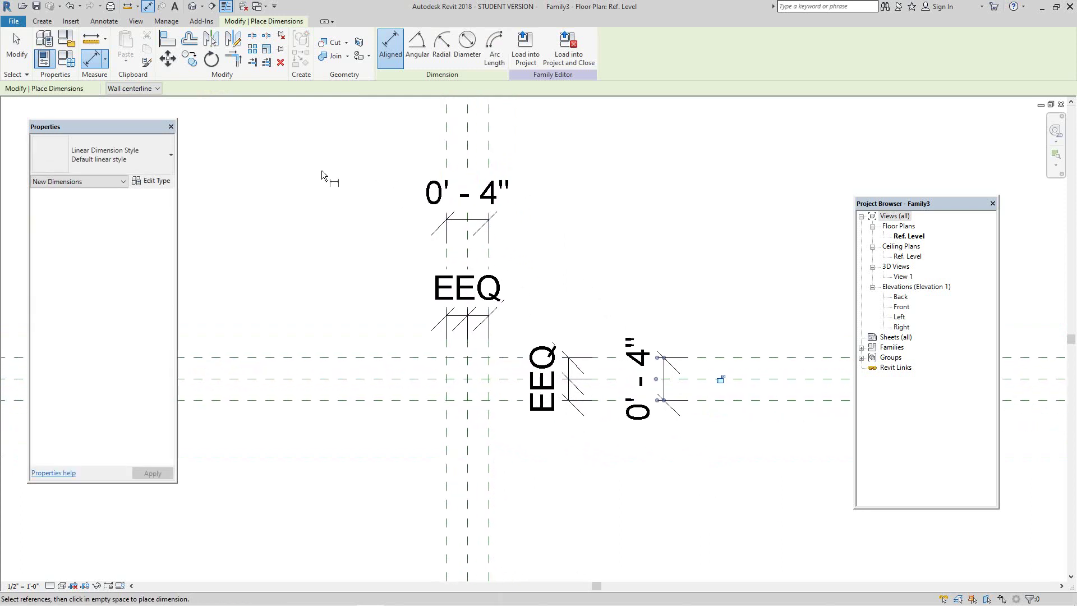
{"action": "key", "text": "Escape"}
{"action": "key", "text": "Escape"}
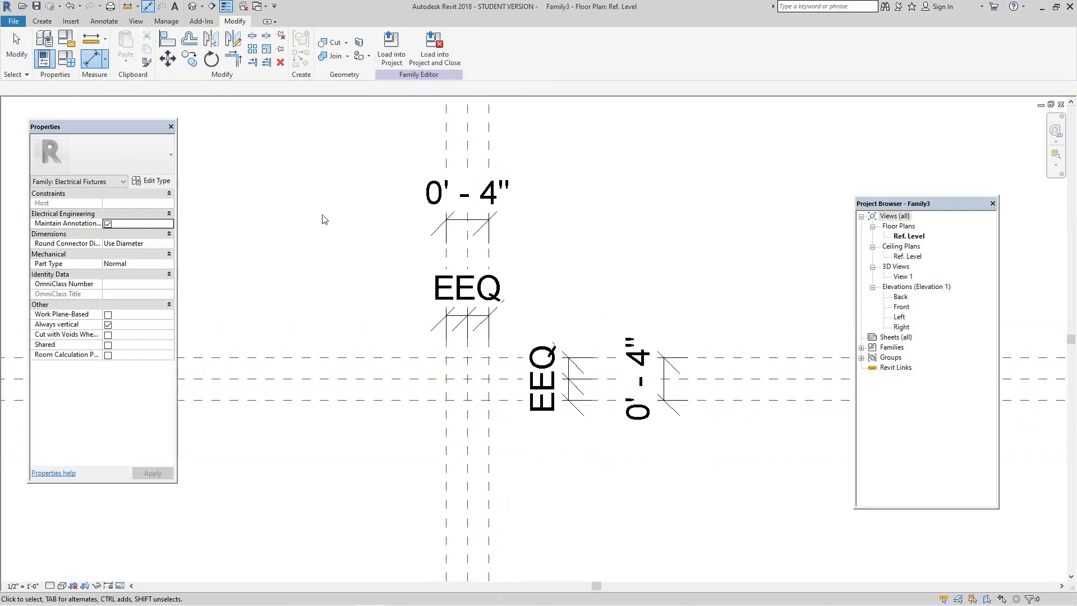
Label both overall dimensions, vertical and horizontal, with a new family type parameter named Box Size.
{"action": "right_click", "coordinate": [320, 216]}
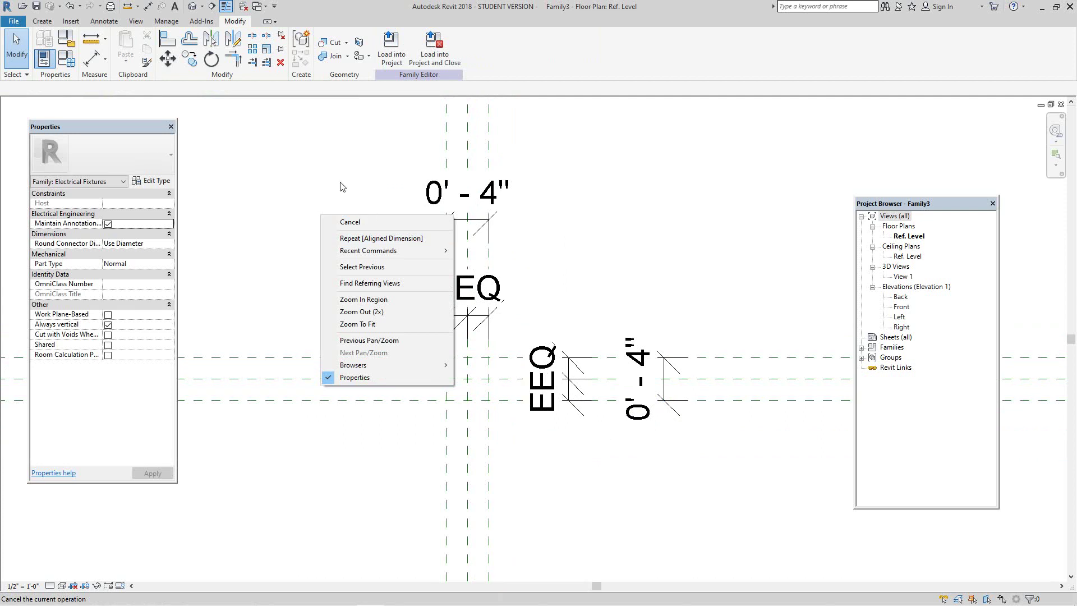
{"action": "left_click", "coordinate": [476, 225]}
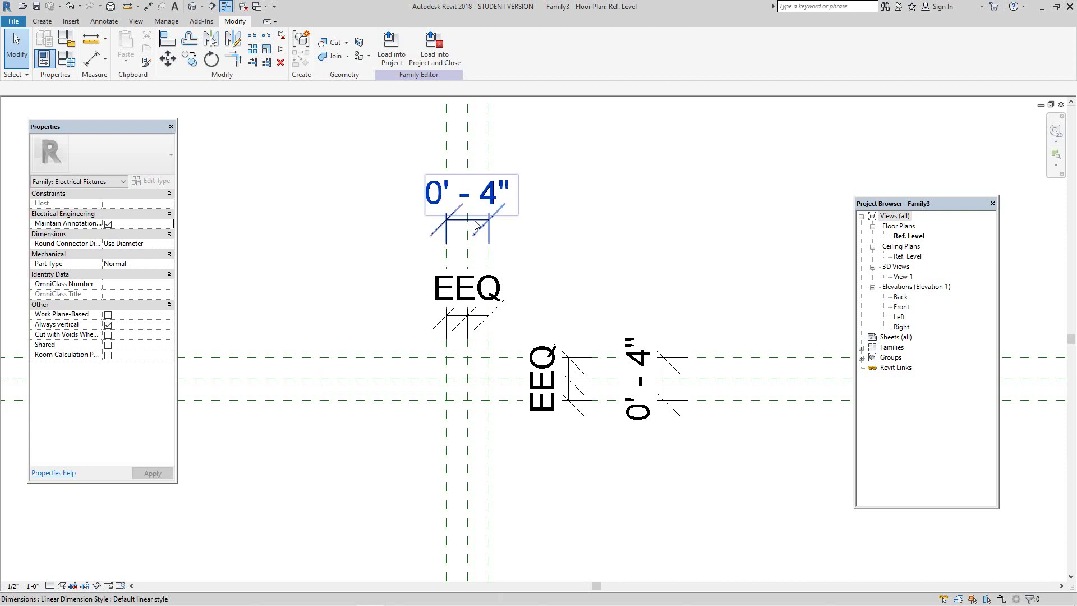
{"action": "left_click", "coordinate": [475, 225]}
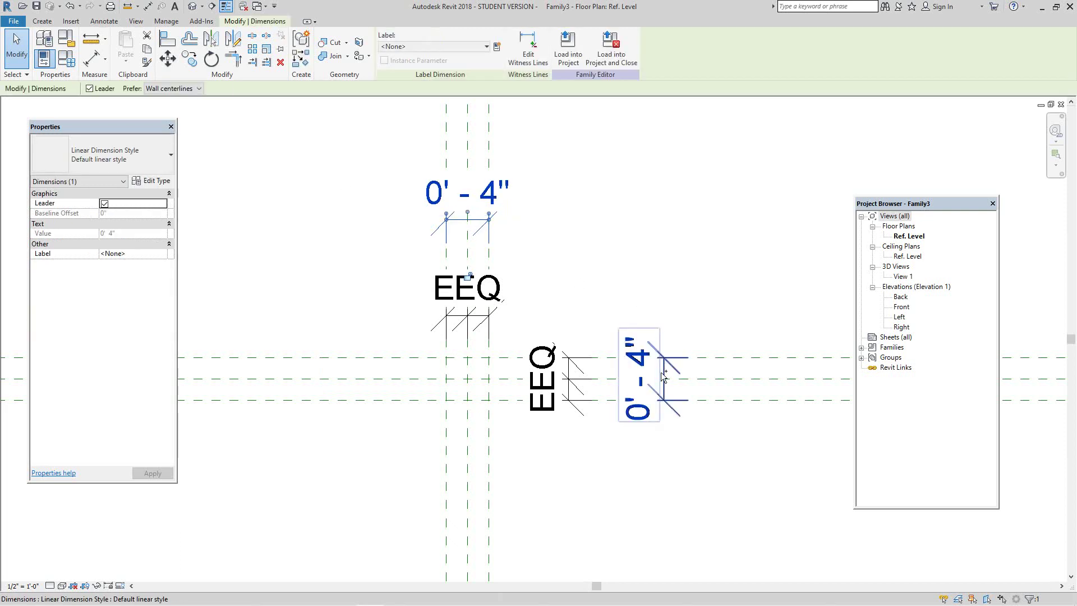
{"action": "left_click", "coordinate": [659, 372], "text": "ctrl"}
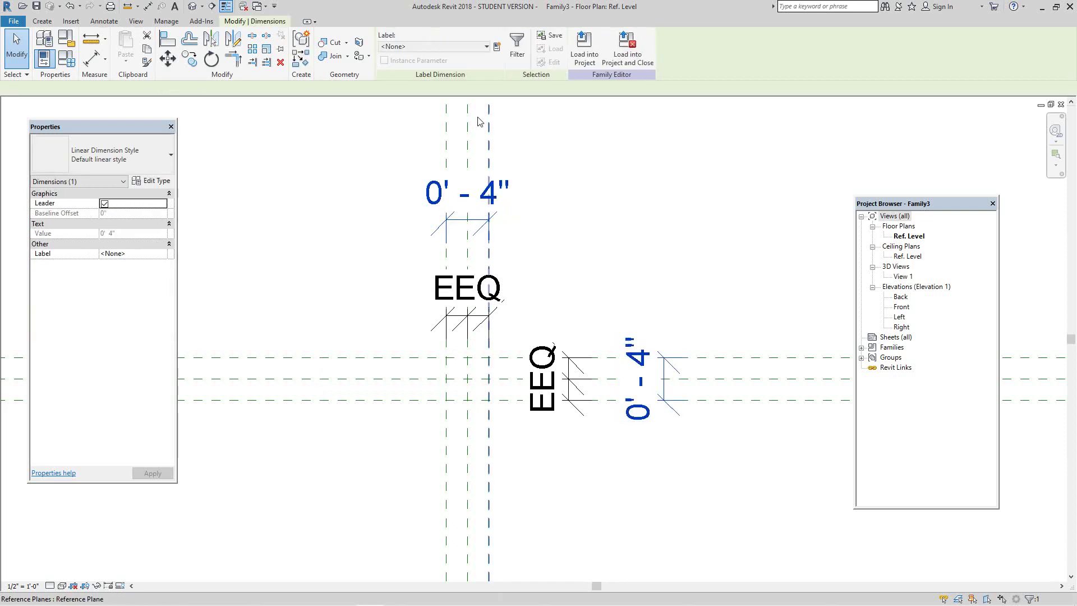
{"action": "left_click", "coordinate": [497, 49]}
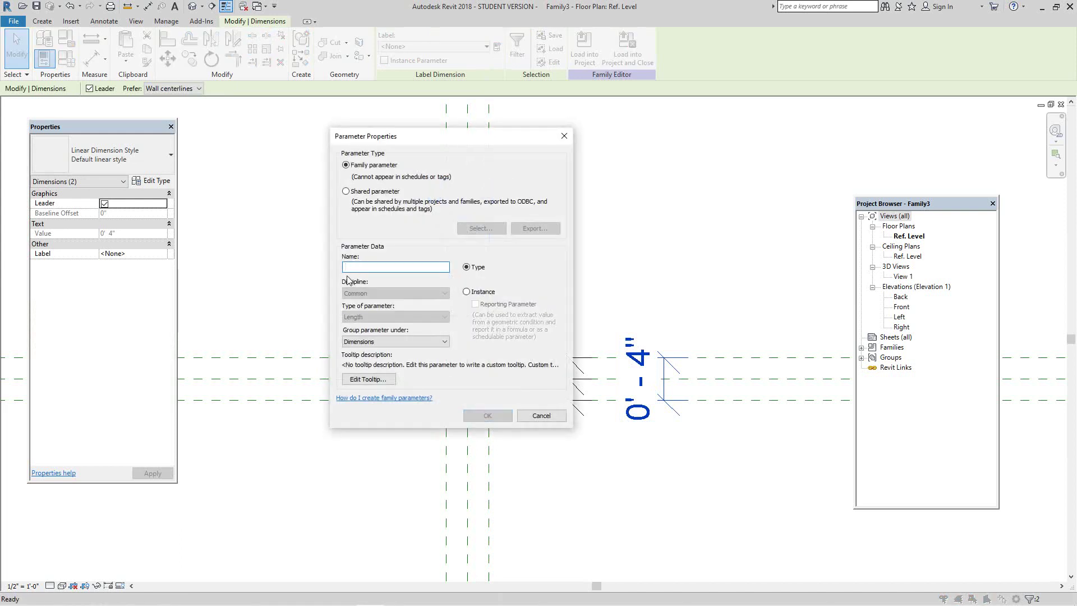
{"action": "type", "text": "Box Size"}
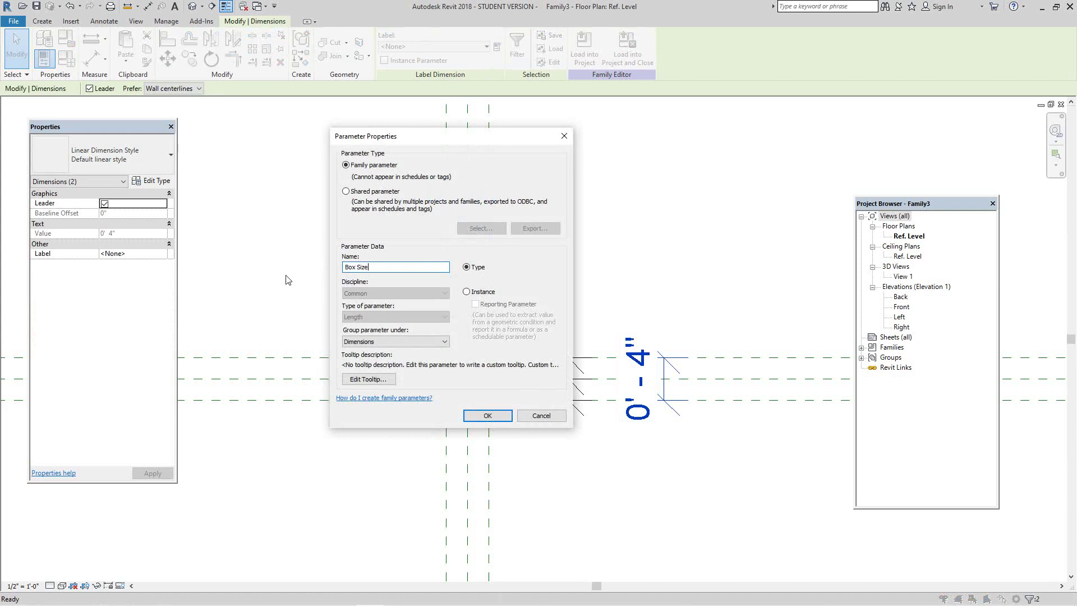
{"action": "left_click", "coordinate": [488, 416]}
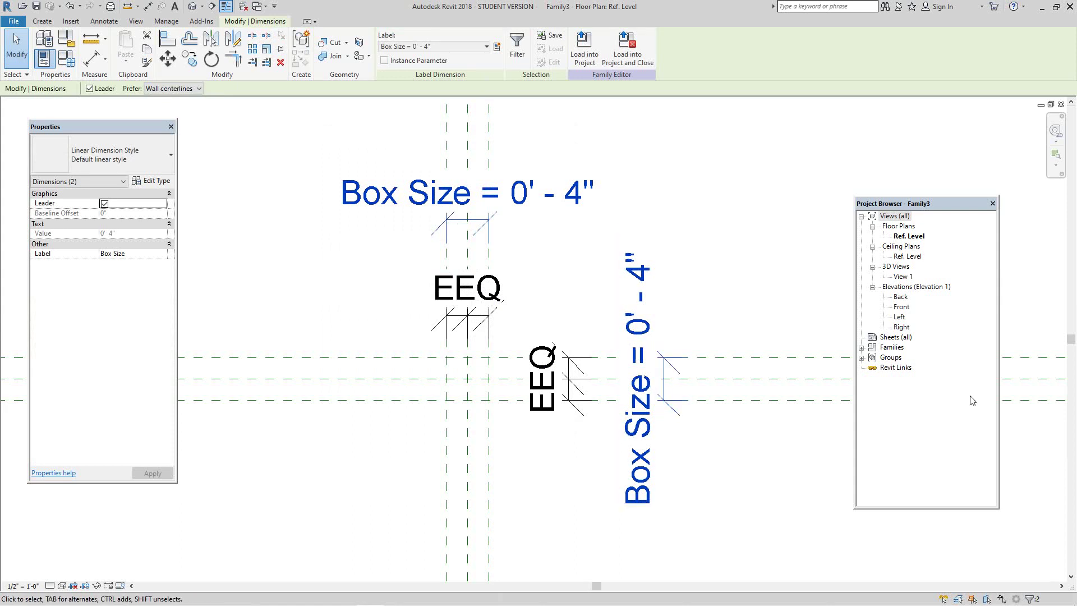
Open the Left elevation view.
{"action": "double_click", "coordinate": [902, 317]}
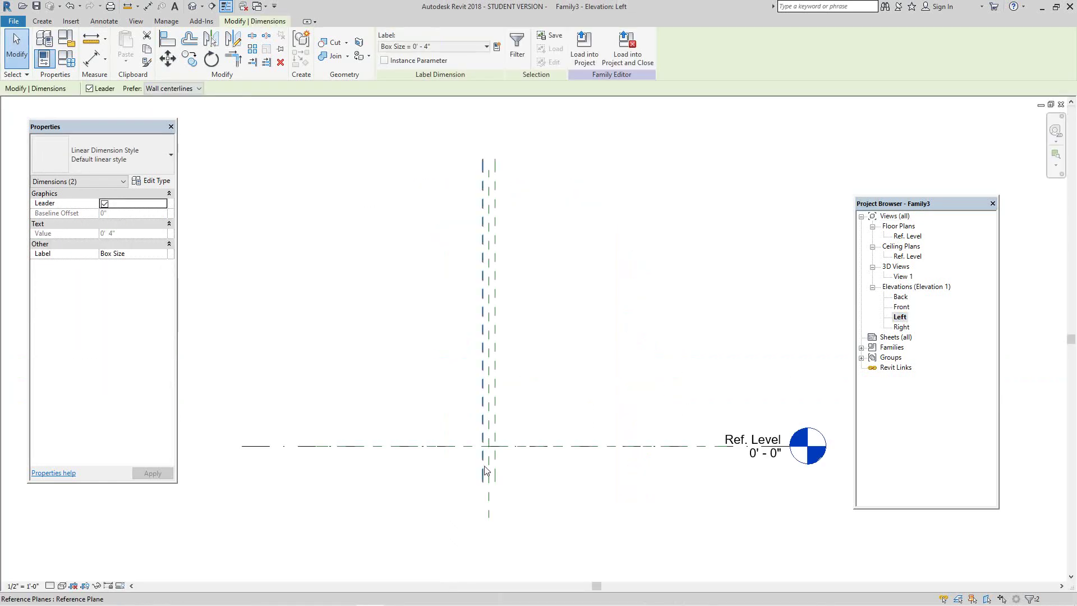
{"action": "scroll", "coordinate": [524, 436], "scroll_direction": "up", "scroll_amount": 4}
{"action": "scroll", "coordinate": [542, 411], "scroll_direction": "up", "scroll_amount": 4}
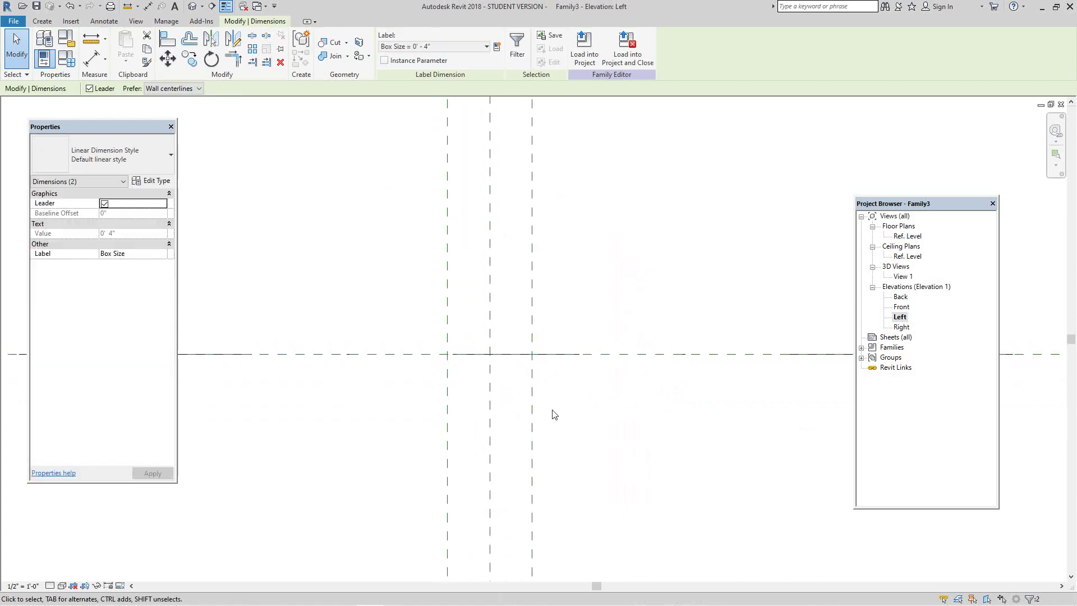
{"action": "middle_click_drag", "start_coordinate": [558, 403], "coordinate": [586, 430]}
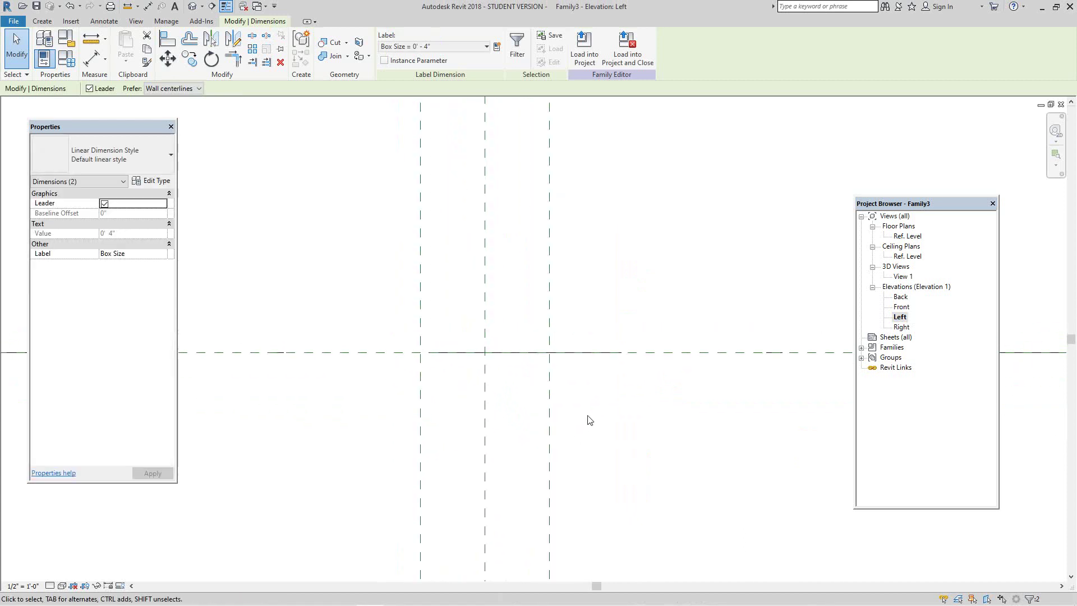
{"action": "scroll", "coordinate": [234, 162], "scroll_direction": "down", "scroll_amount": 1}
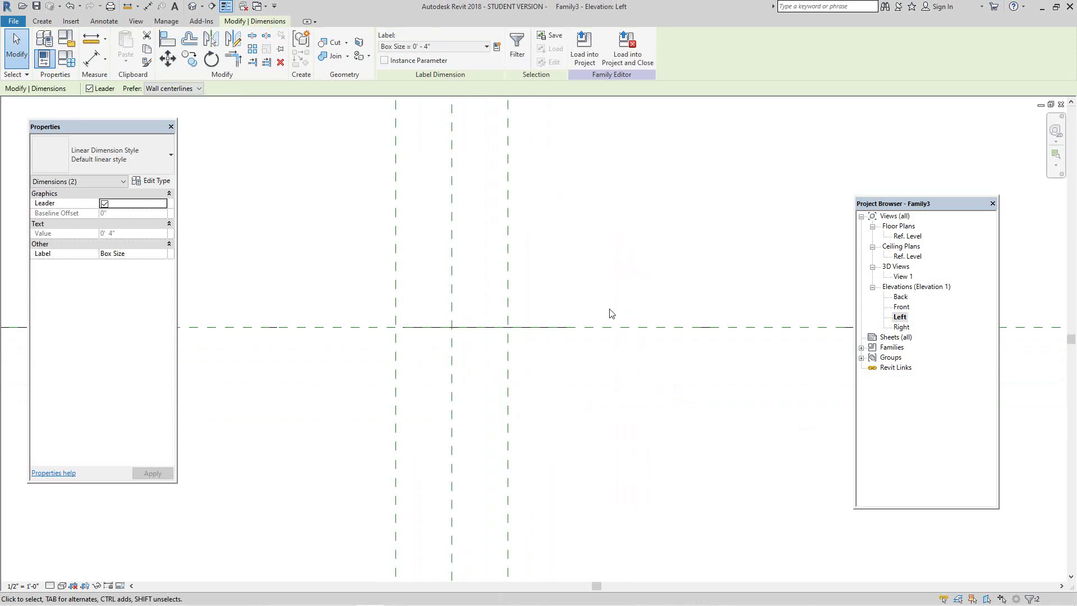
Add a horizontal reference plane above Ref. Level by picking the level line with a 2" offset.
{"action": "right_click", "coordinate": [454, 260]}
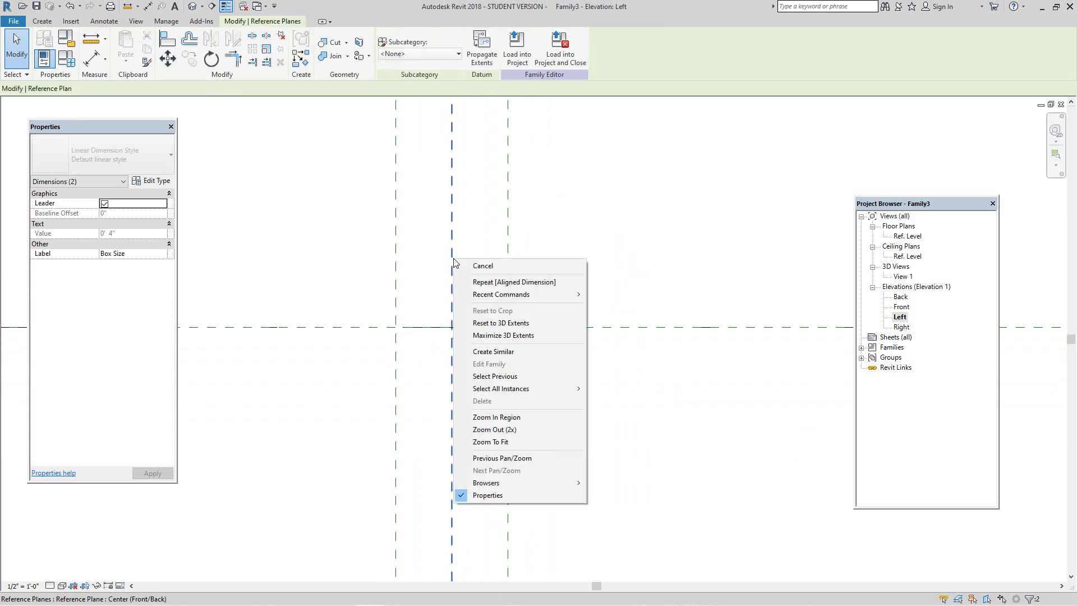
{"action": "left_click", "coordinate": [490, 351]}
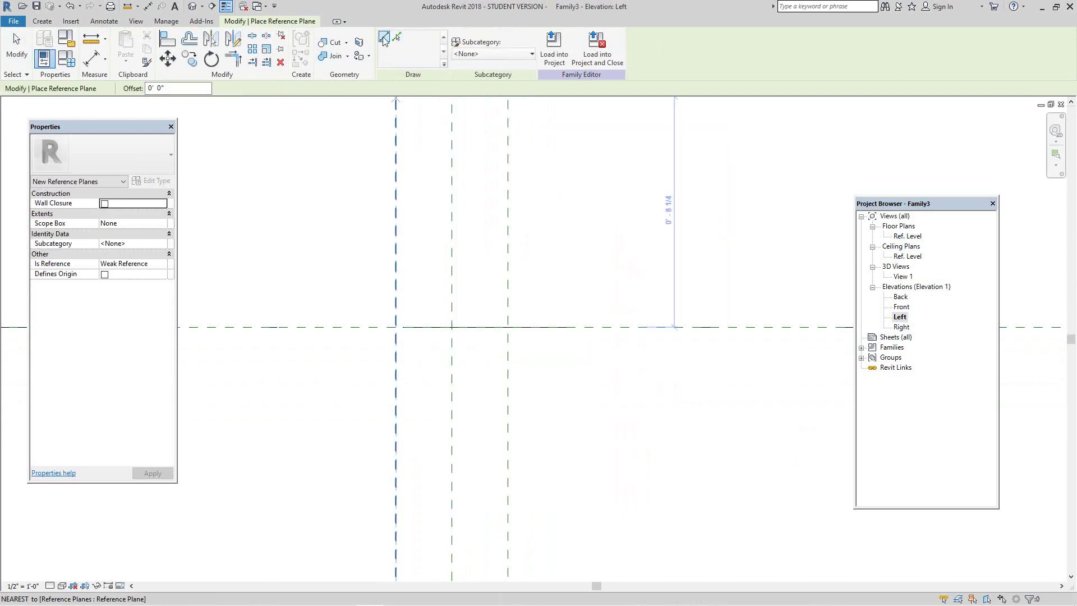
{"action": "left_click", "coordinate": [398, 37]}
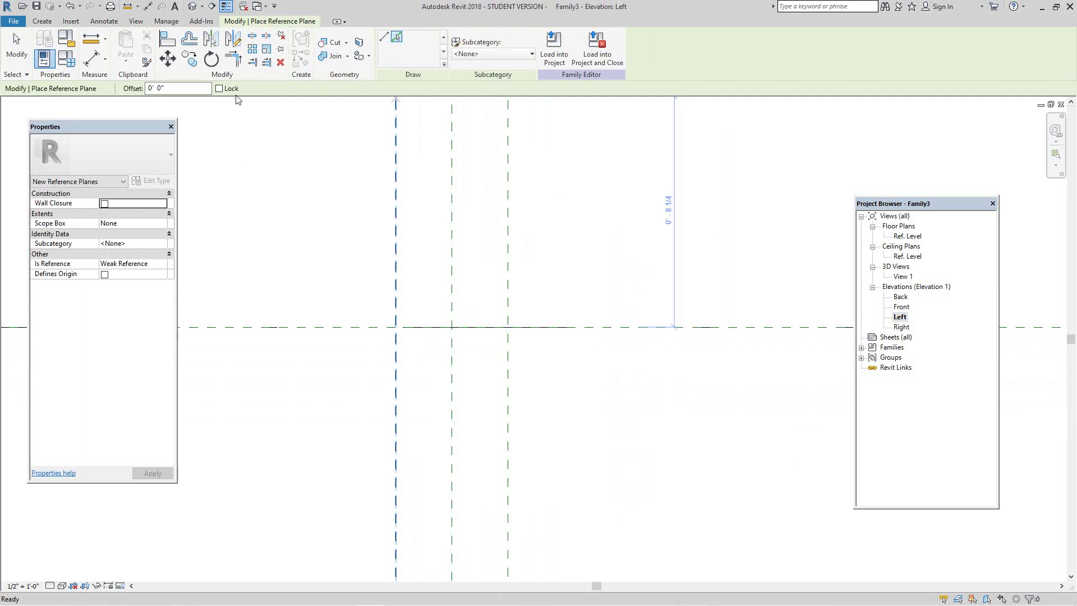
{"action": "double_click", "coordinate": [159, 88]}
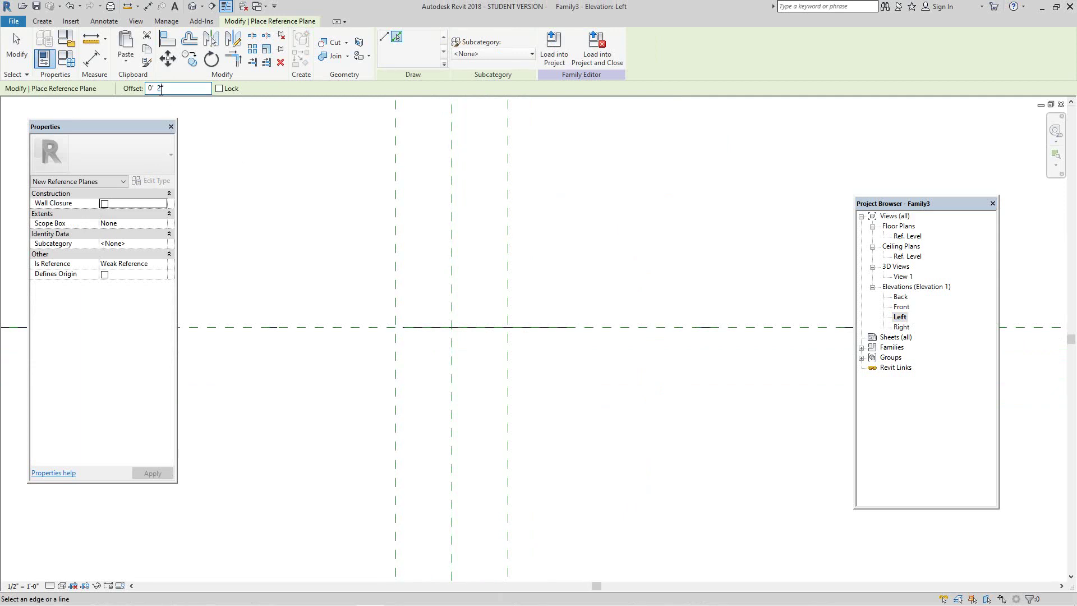
{"action": "type", "text": "2"}
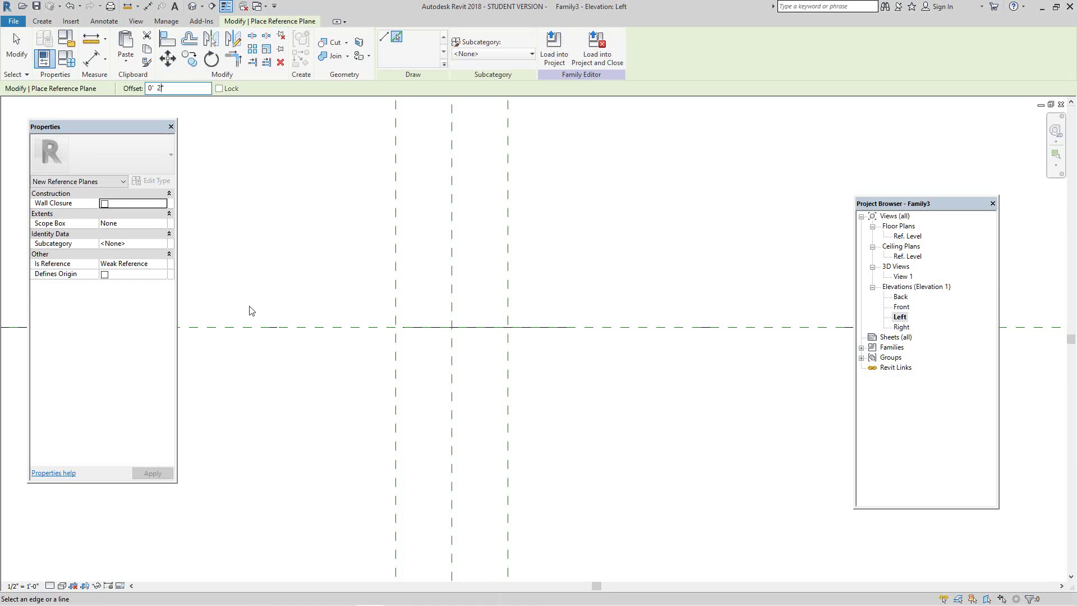
{"action": "left_click", "coordinate": [311, 333]}
{"action": "left_click", "coordinate": [69, 6]}
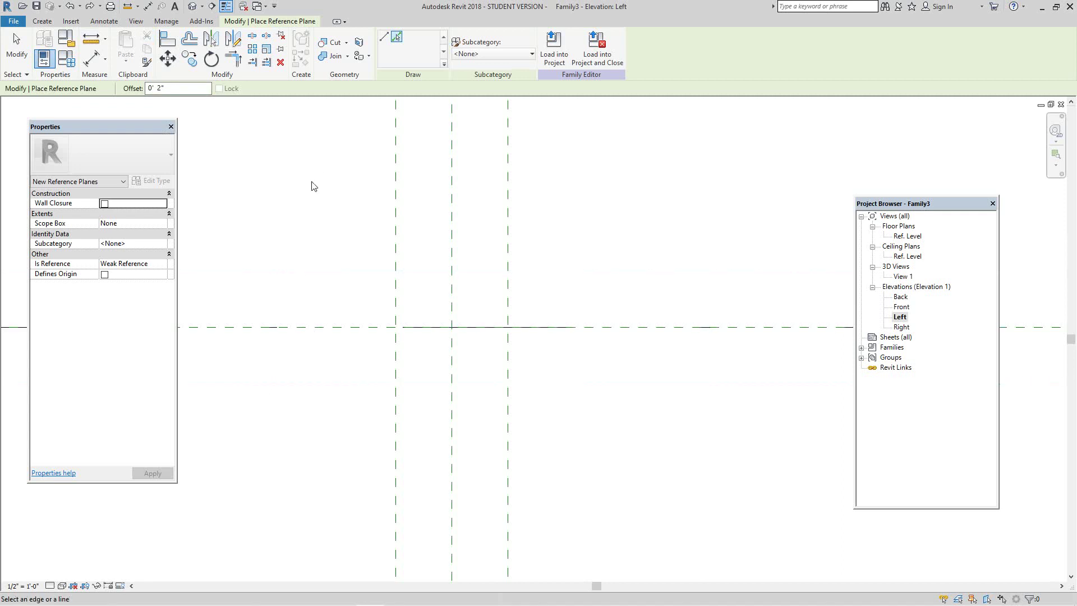
{"action": "left_click", "coordinate": [289, 328]}
Place an aligned dimension between Ref. Level and the new reference plane above it, and finish dimensioning.
{"action": "scroll", "coordinate": [290, 405], "scroll_direction": "down", "scroll_amount": 1}
{"action": "scroll", "coordinate": [289, 405], "scroll_direction": "down", "scroll_amount": 2}
{"action": "middle_click_drag", "start_coordinate": [319, 418], "coordinate": [519, 368]}
{"action": "scroll", "coordinate": [472, 341], "scroll_direction": "up", "scroll_amount": 1}
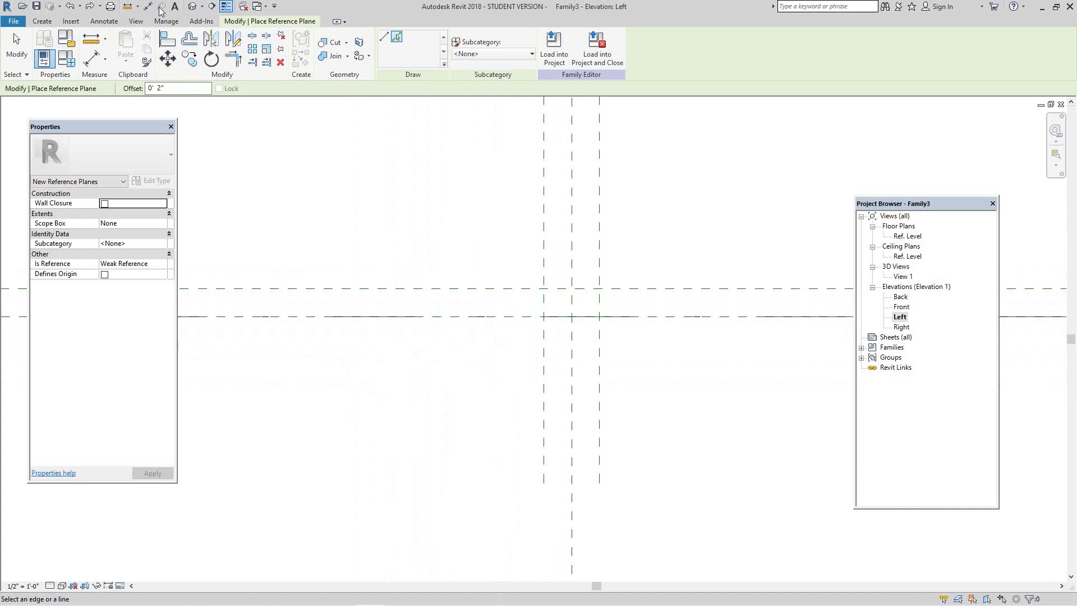
{"action": "left_click", "coordinate": [149, 7]}
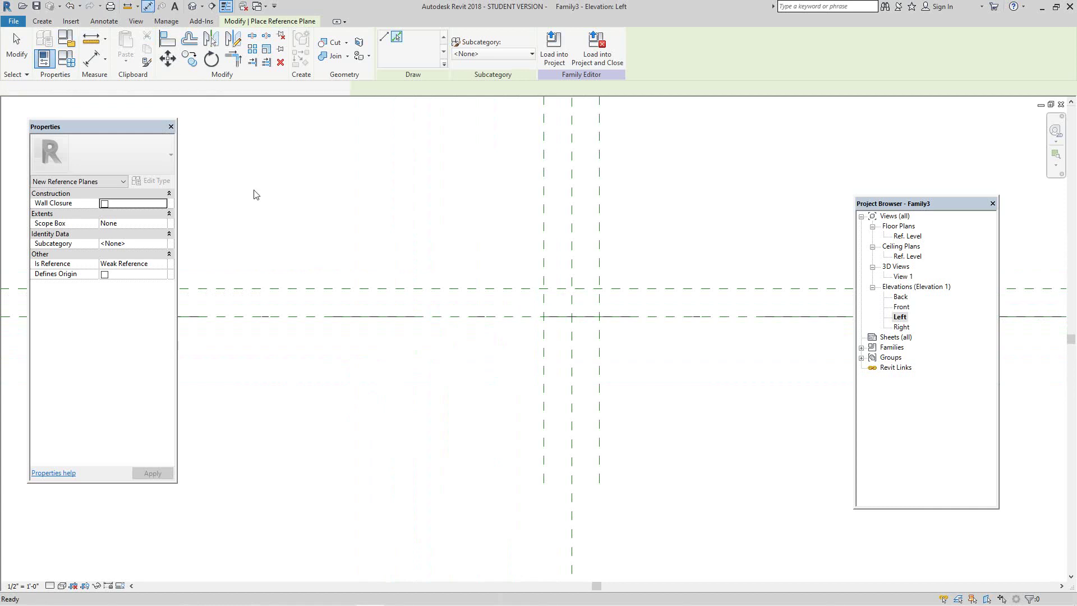
{"action": "left_click", "coordinate": [287, 316]}
{"action": "left_click", "coordinate": [294, 288]}
{"action": "left_click", "coordinate": [344, 171]}
{"action": "right_click", "coordinate": [420, 176]}
{"action": "left_click", "coordinate": [448, 183]}
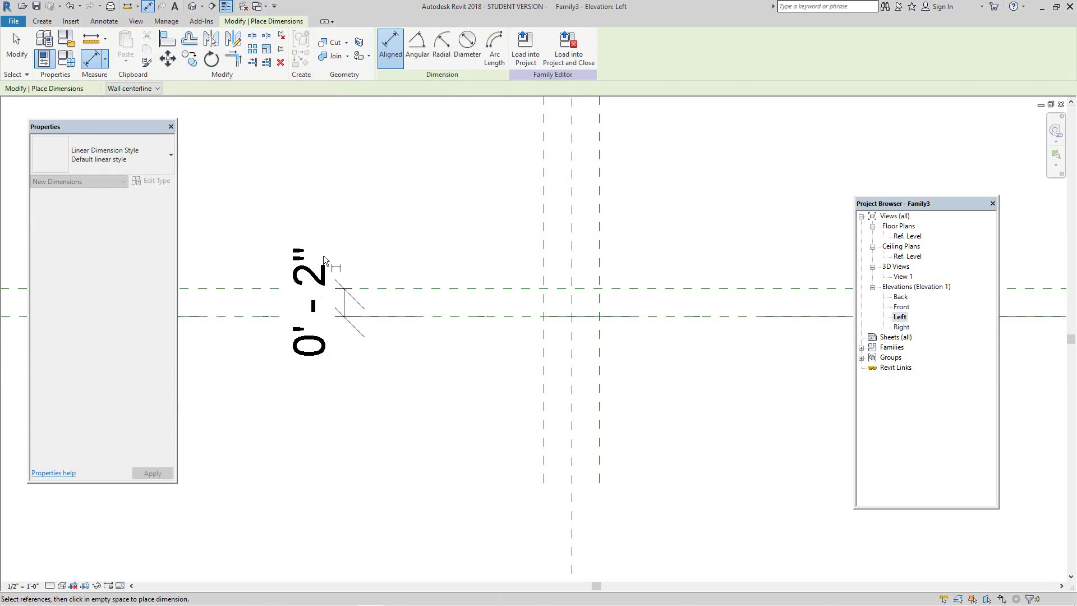
{"action": "right_click", "coordinate": [368, 205]}
{"action": "left_click", "coordinate": [396, 213]}
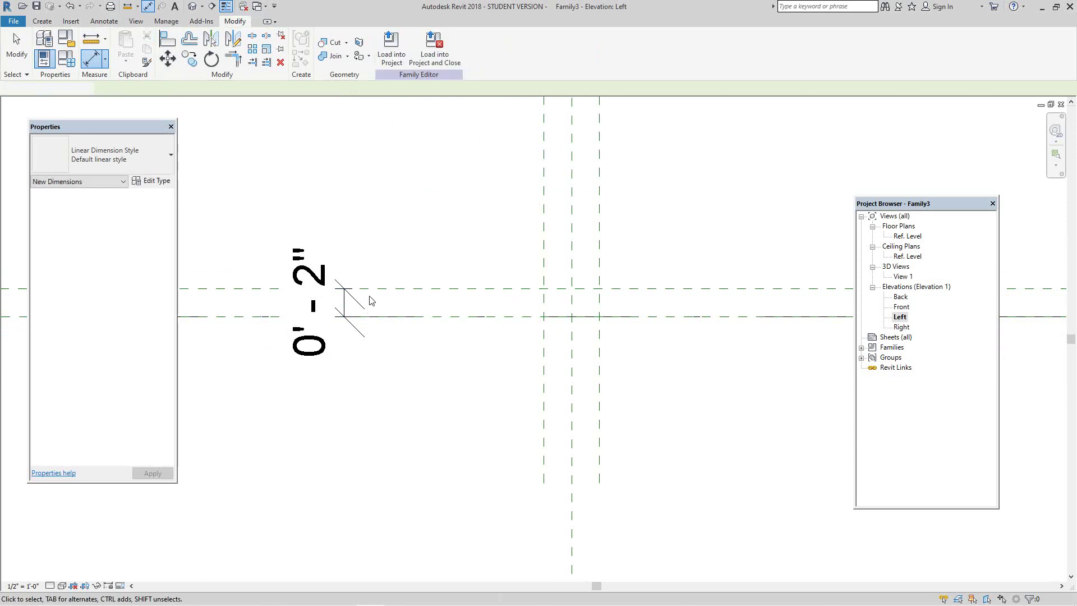
Label the dimension above Ref. Level with a new family type parameter named Box Depth.
{"action": "left_click", "coordinate": [344, 310]}
{"action": "left_click", "coordinate": [345, 310]}
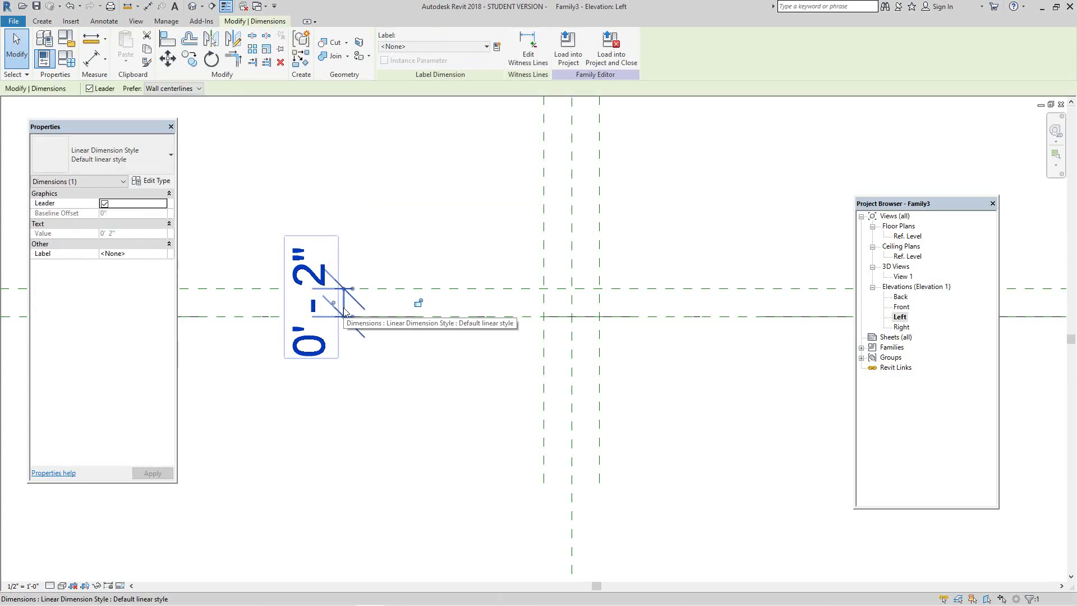
{"action": "left_click", "coordinate": [497, 47]}
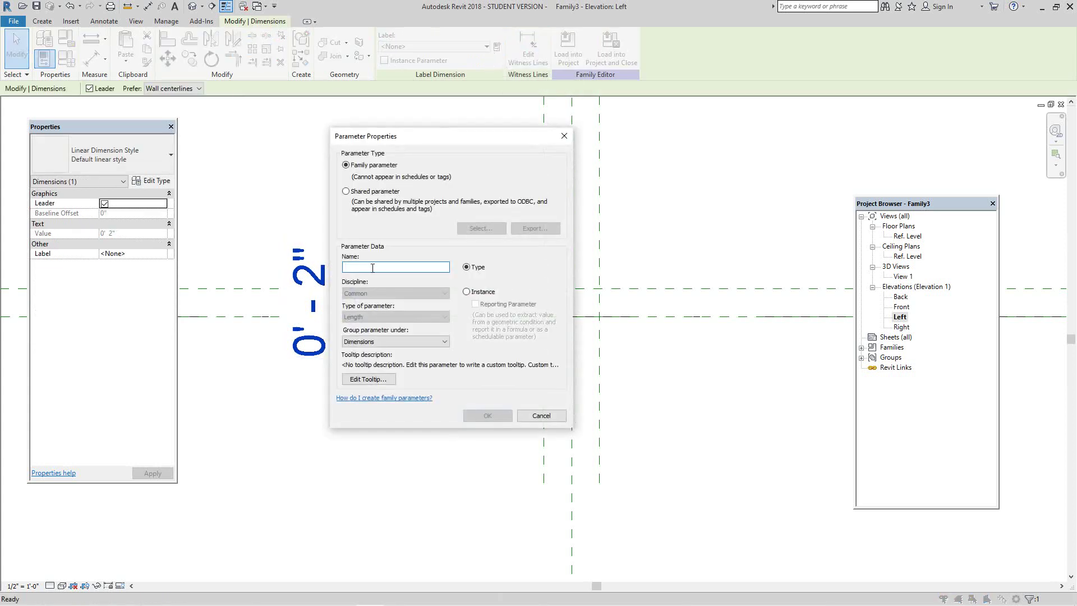
{"action": "type", "text": "Box D"}
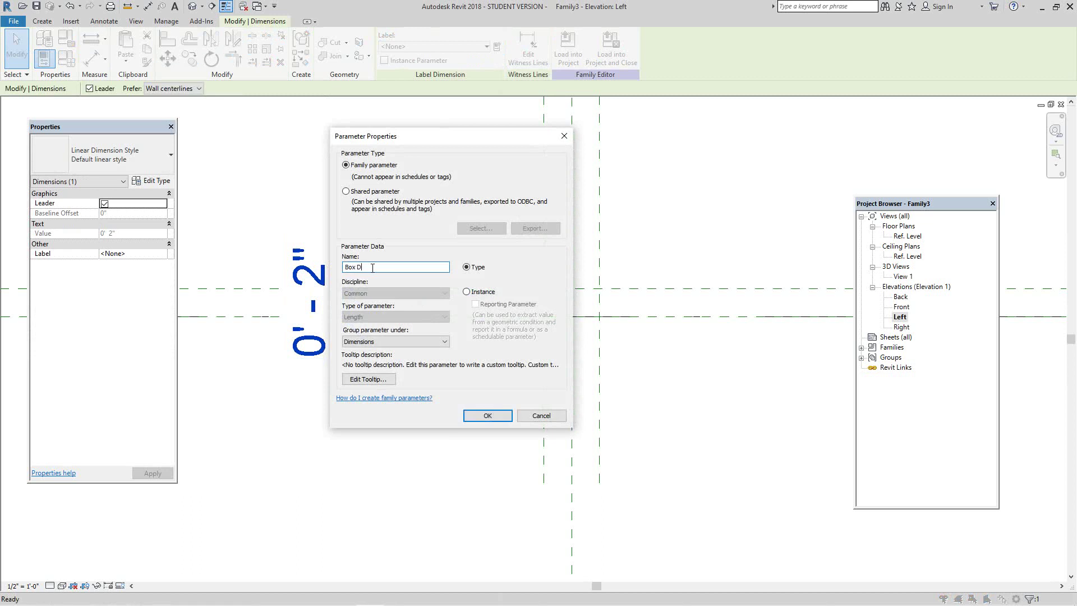
{"action": "type", "text": "epth"}
{"action": "left_click", "coordinate": [474, 416]}
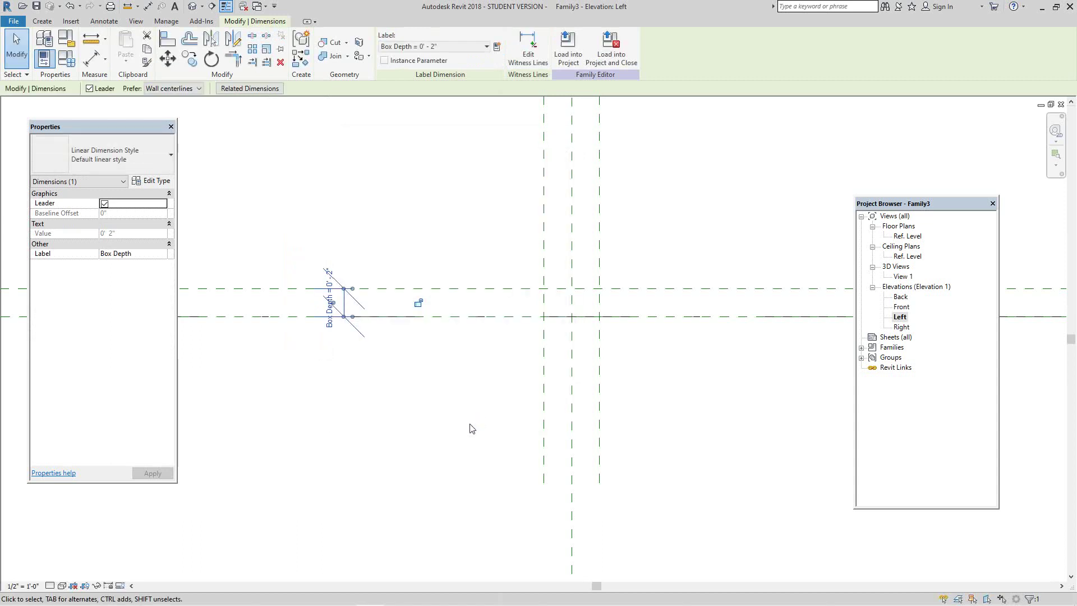
{"action": "left_click", "coordinate": [439, 421]}
Give the Box Depth parameter the formula Box Size / 2 in the family types and apply it.
{"action": "scroll", "coordinate": [441, 418], "scroll_direction": "down", "scroll_amount": 2}
{"action": "scroll", "coordinate": [441, 417], "scroll_direction": "down", "scroll_amount": 2}
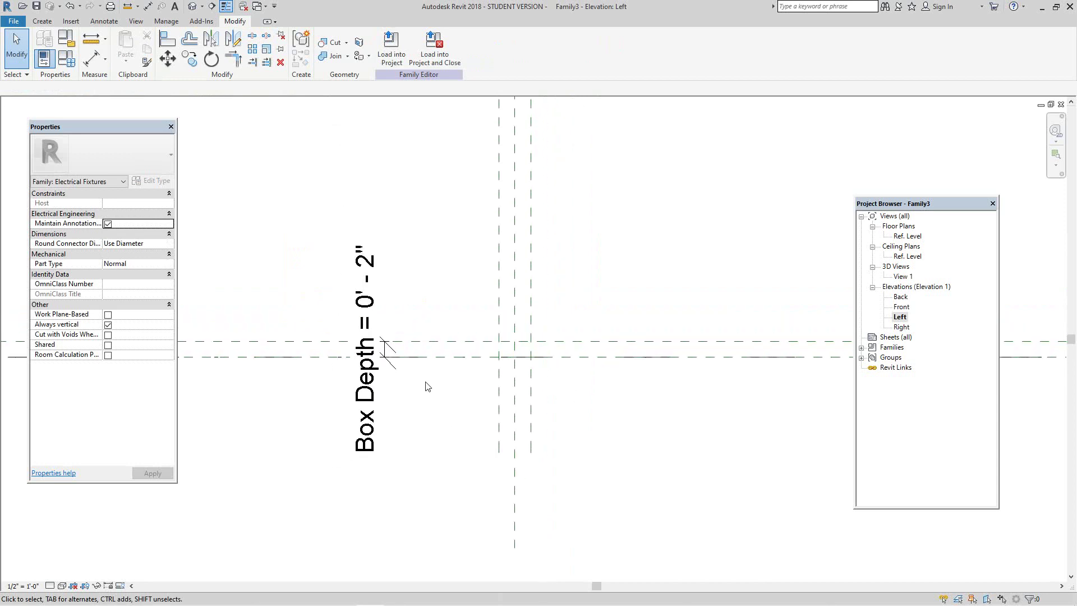
{"action": "scroll", "coordinate": [436, 392], "scroll_direction": "up", "scroll_amount": 1}
{"action": "middle_click_drag", "start_coordinate": [436, 391], "coordinate": [426, 413]}
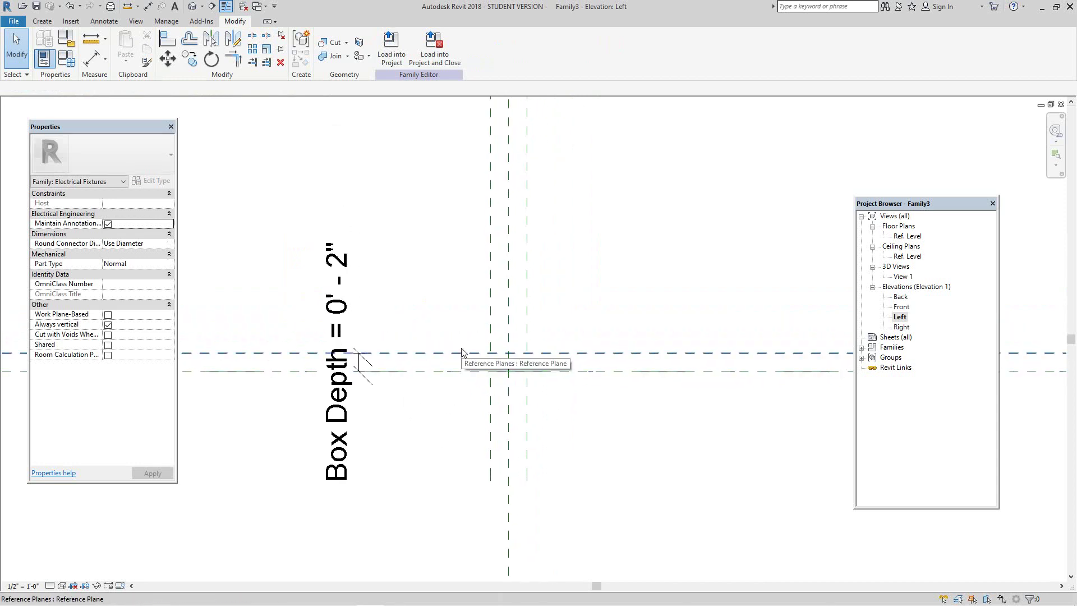
{"action": "left_click", "coordinate": [63, 60]}
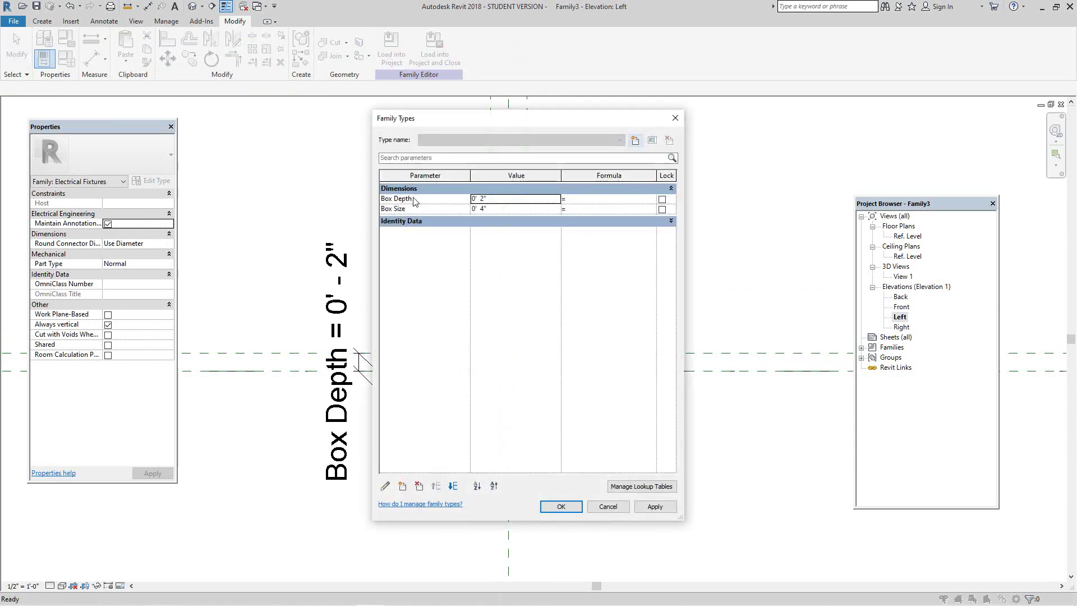
{"action": "left_click", "coordinate": [478, 199]}
{"action": "left_click", "coordinate": [573, 202]}
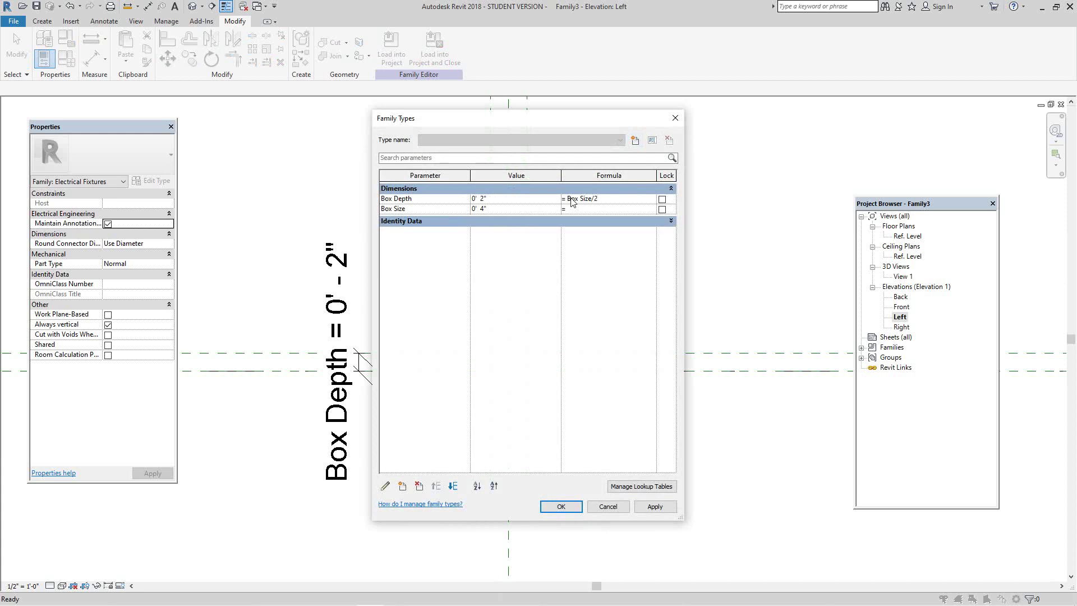
{"action": "left_click", "coordinate": [662, 508]}
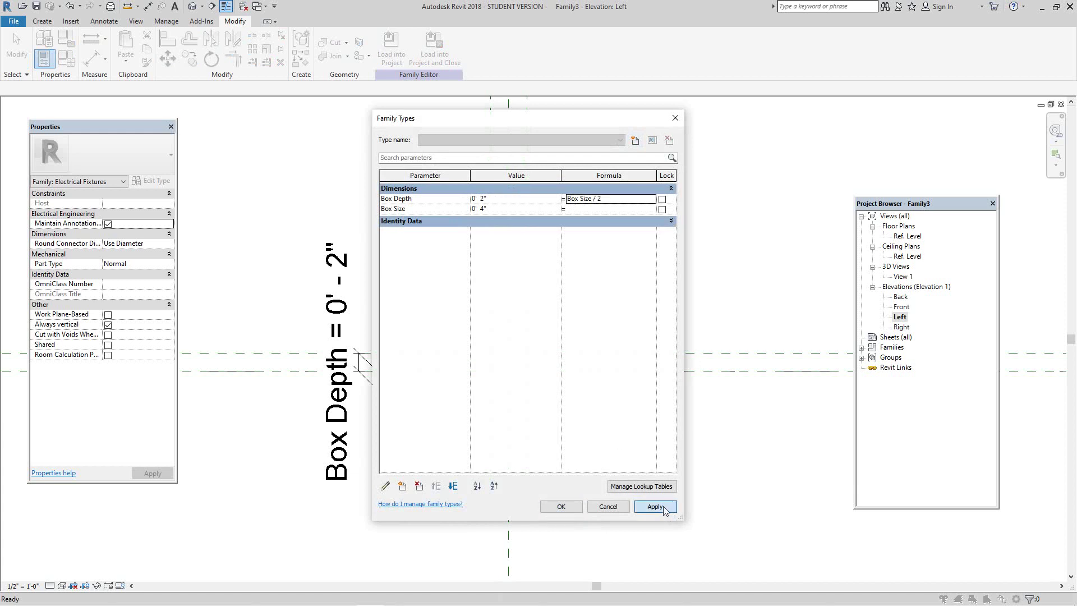
{"action": "left_click", "coordinate": [561, 506]}
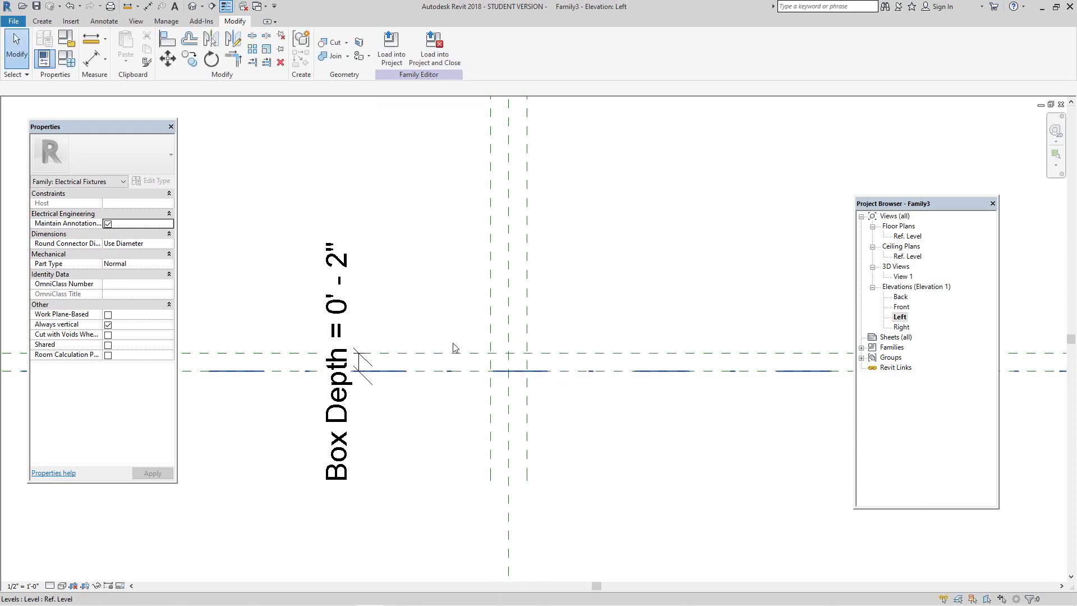
Start an extrusion in the Ref. Level floor plan and create its sketch lines by picking the four outer reference planes.
{"action": "double_click", "coordinate": [907, 237]}
{"action": "scroll", "coordinate": [487, 393], "scroll_direction": "up", "scroll_amount": 2}
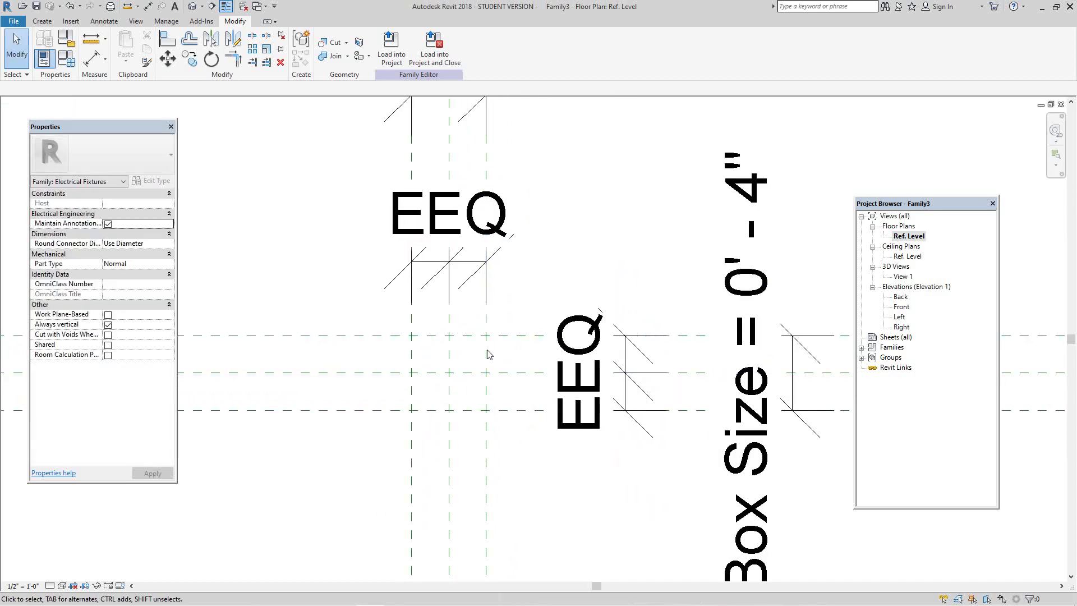
{"action": "scroll", "coordinate": [464, 365], "scroll_direction": "up", "scroll_amount": 3}
{"action": "middle_click_drag", "start_coordinate": [464, 366], "coordinate": [493, 301]}
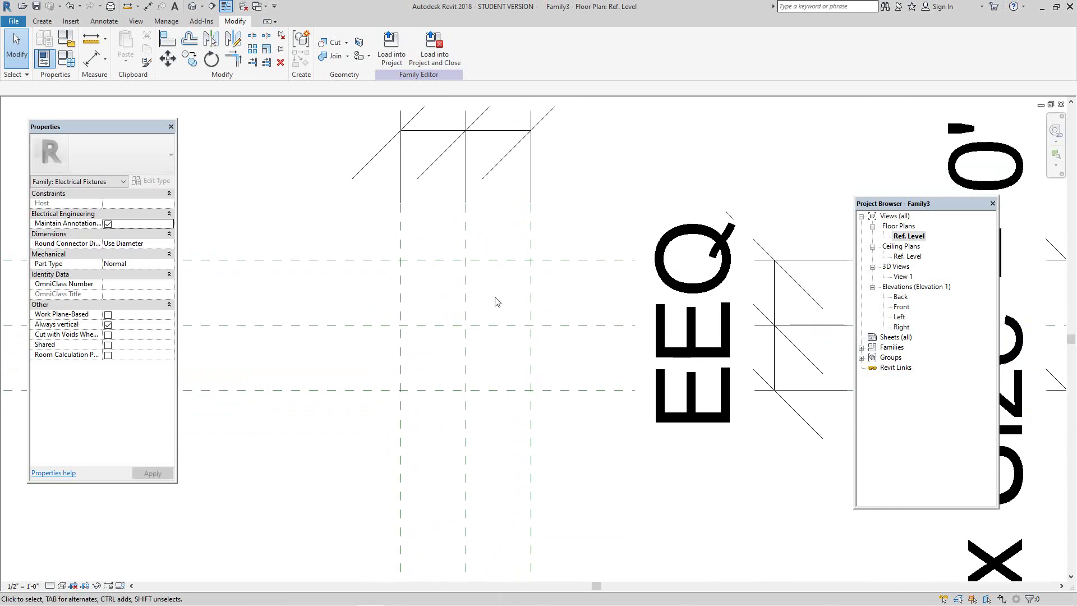
{"action": "scroll", "coordinate": [493, 301], "scroll_direction": "up", "scroll_amount": 2}
{"action": "left_click", "coordinate": [46, 22]}
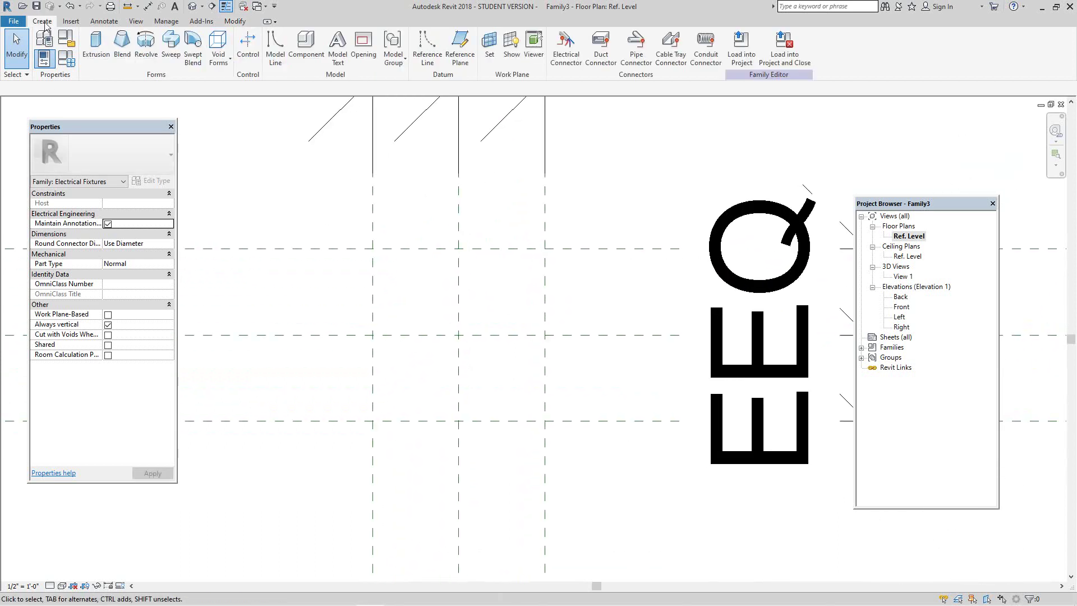
{"action": "left_click", "coordinate": [94, 45]}
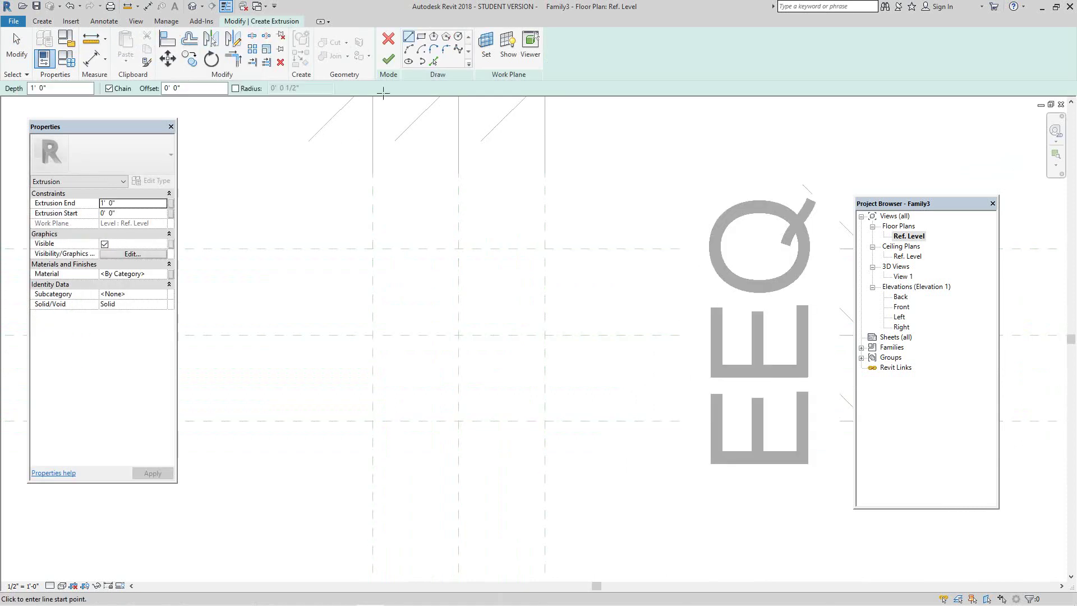
{"action": "left_click", "coordinate": [435, 64]}
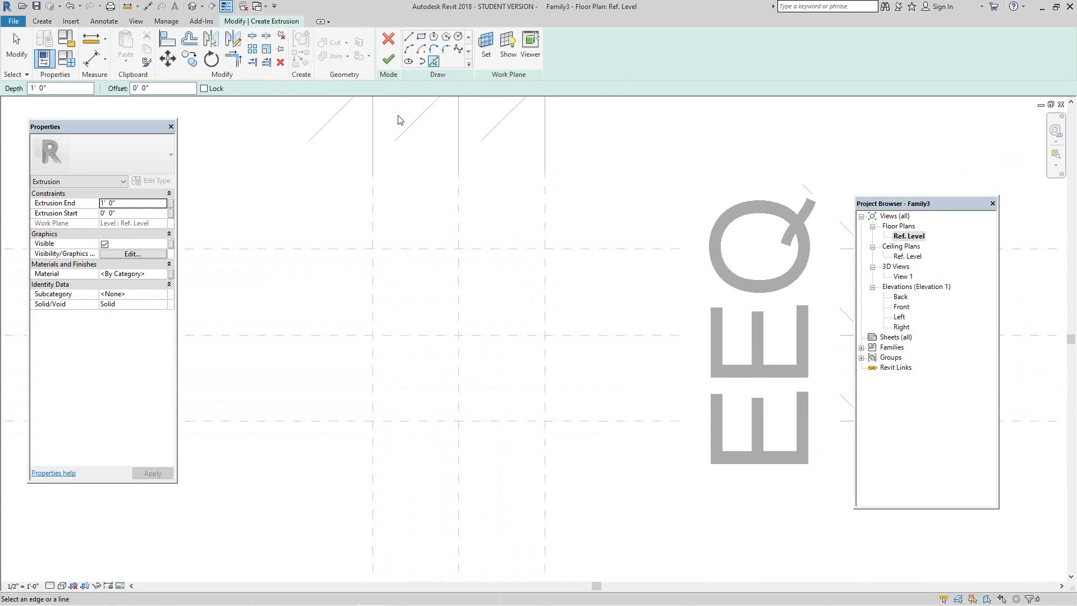
{"action": "left_click", "coordinate": [411, 250]}
{"action": "left_click", "coordinate": [371, 277]}
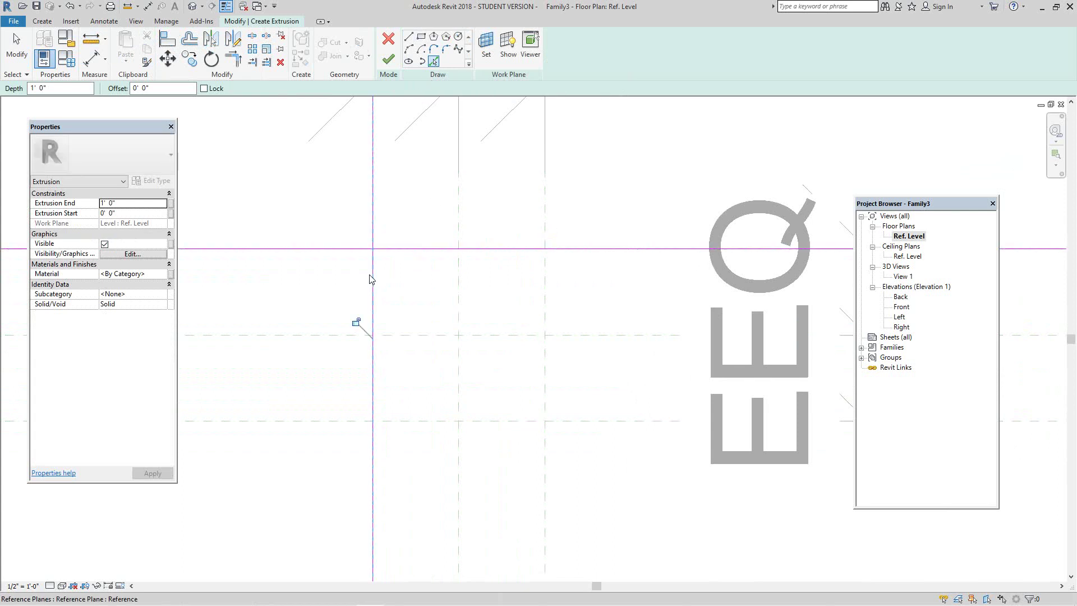
{"action": "left_click", "coordinate": [426, 422]}
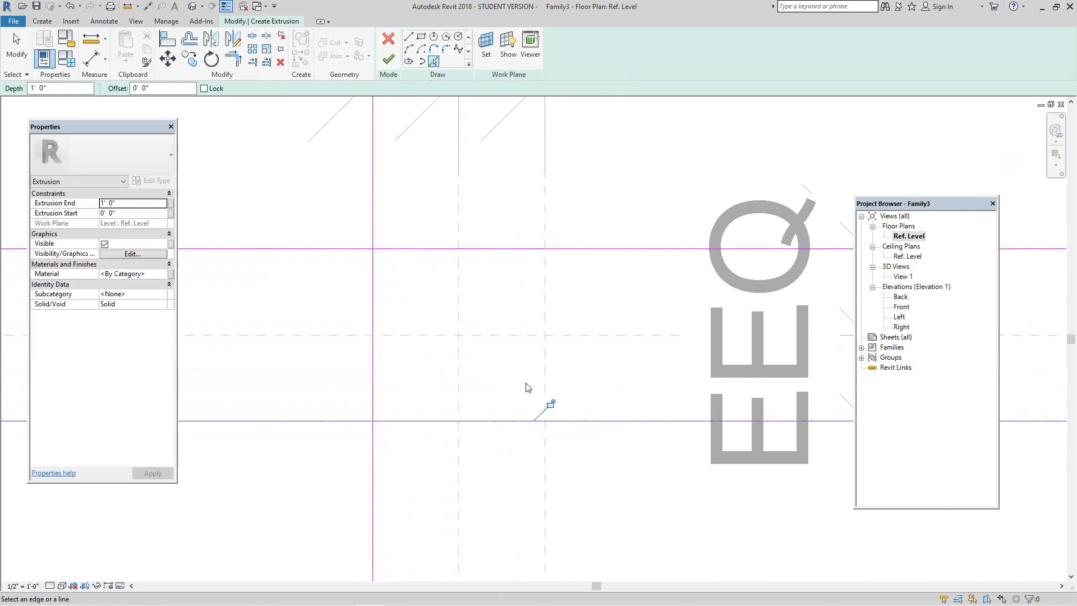
{"action": "left_click", "coordinate": [544, 370]}
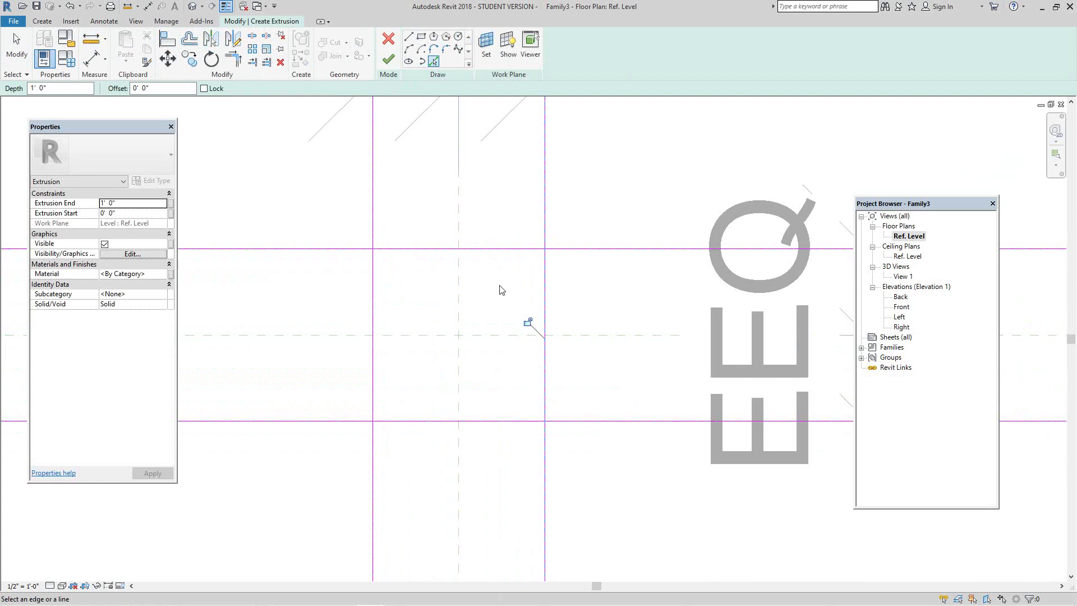
Round all four corners of the square profile with 1/2" fillet arcs and finish the extrusion sketch.
{"action": "scroll", "coordinate": [503, 289], "scroll_direction": "down", "scroll_amount": 2}
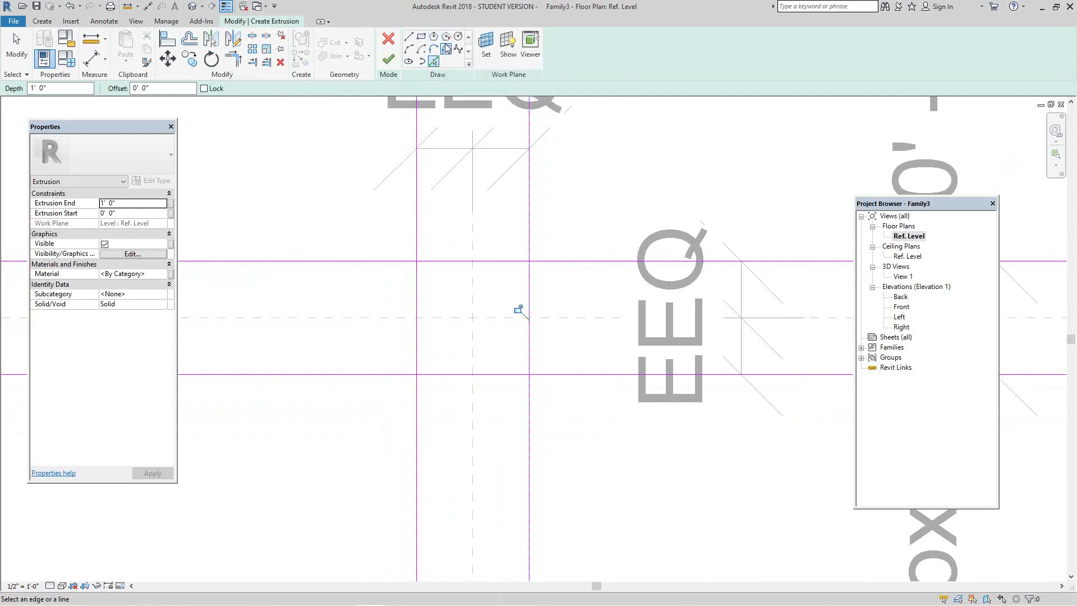
{"action": "left_click", "coordinate": [446, 50]}
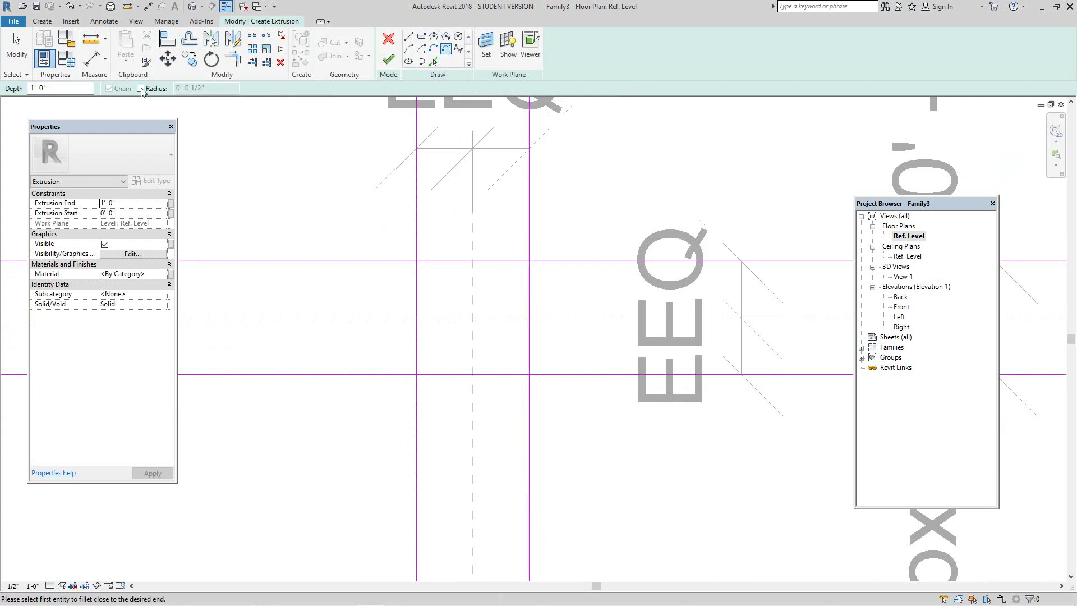
{"action": "left_click", "coordinate": [141, 89]}
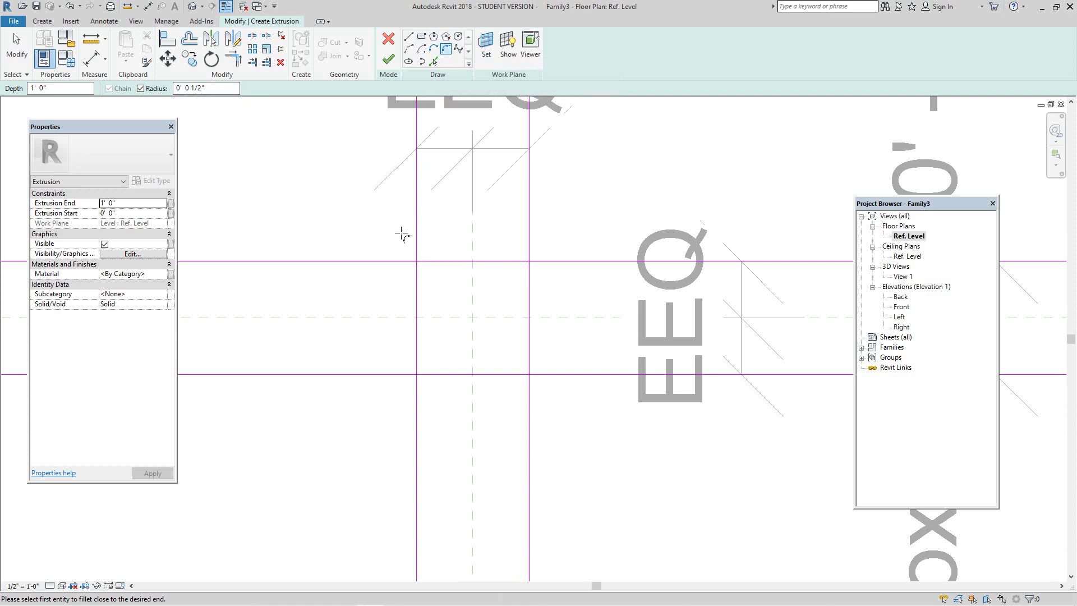
{"action": "left_click", "coordinate": [416, 278]}
{"action": "left_click", "coordinate": [416, 364]}
{"action": "left_click", "coordinate": [430, 375]}
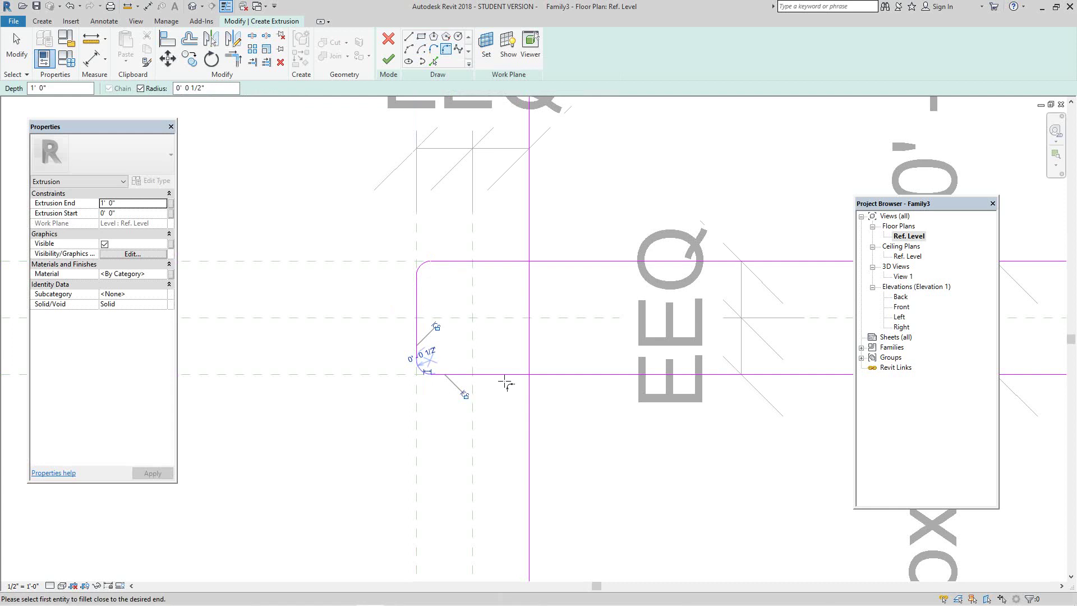
{"action": "left_click", "coordinate": [528, 362]}
{"action": "left_click", "coordinate": [519, 374]}
{"action": "left_click", "coordinate": [526, 282]}
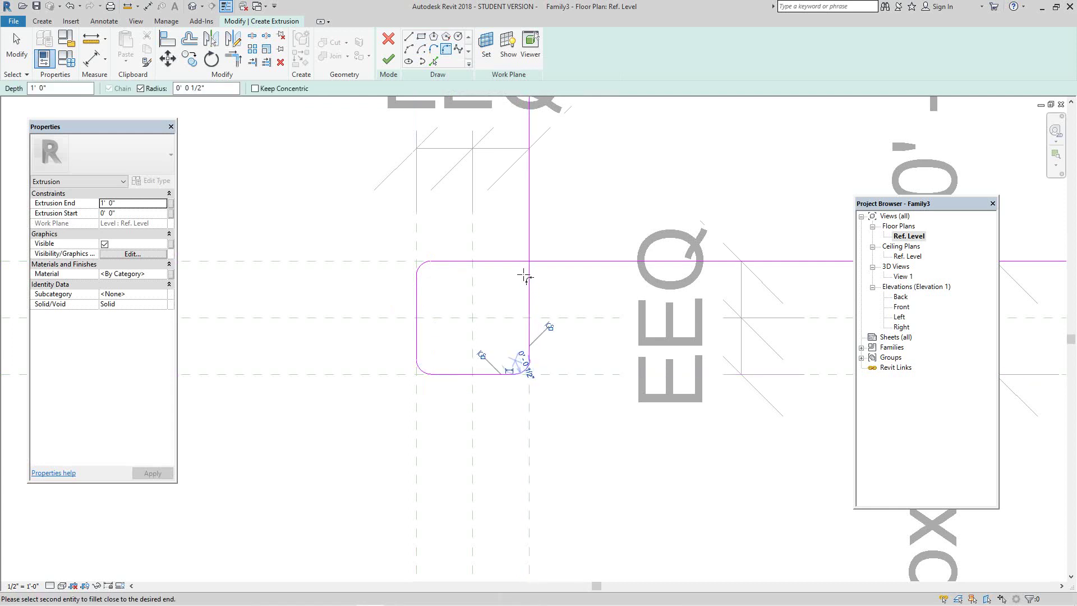
{"action": "left_click", "coordinate": [544, 262]}
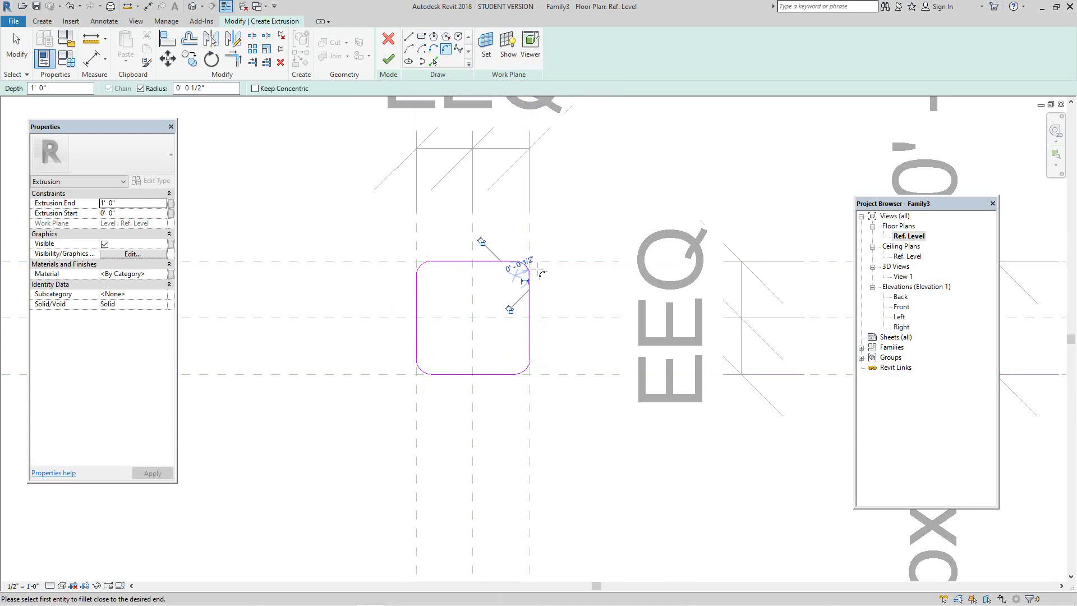
{"action": "left_click", "coordinate": [388, 59]}
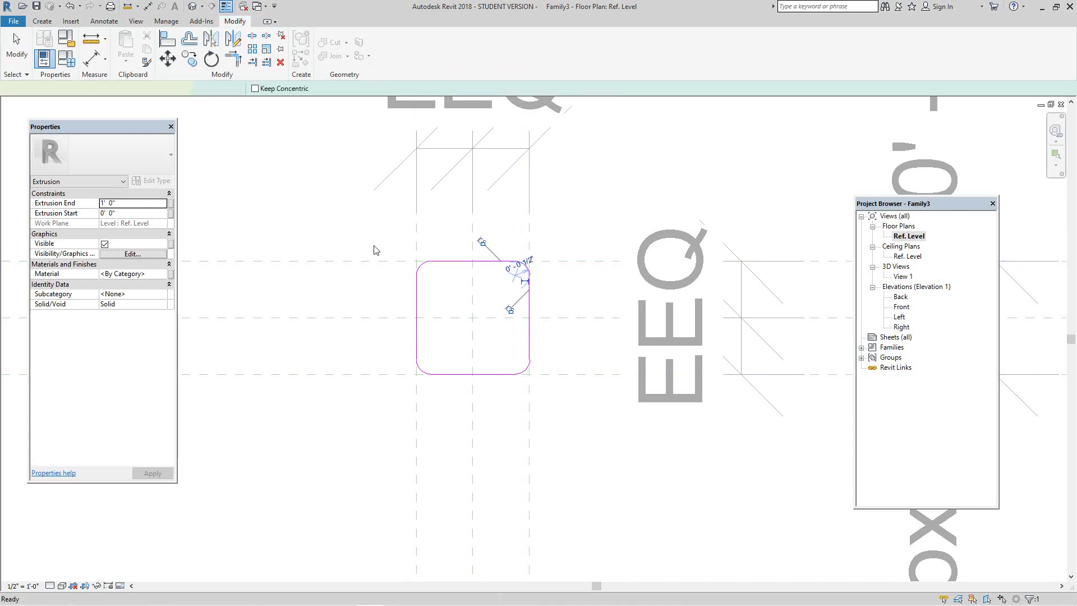
{"action": "scroll", "coordinate": [395, 310], "scroll_direction": "down", "scroll_amount": 1}
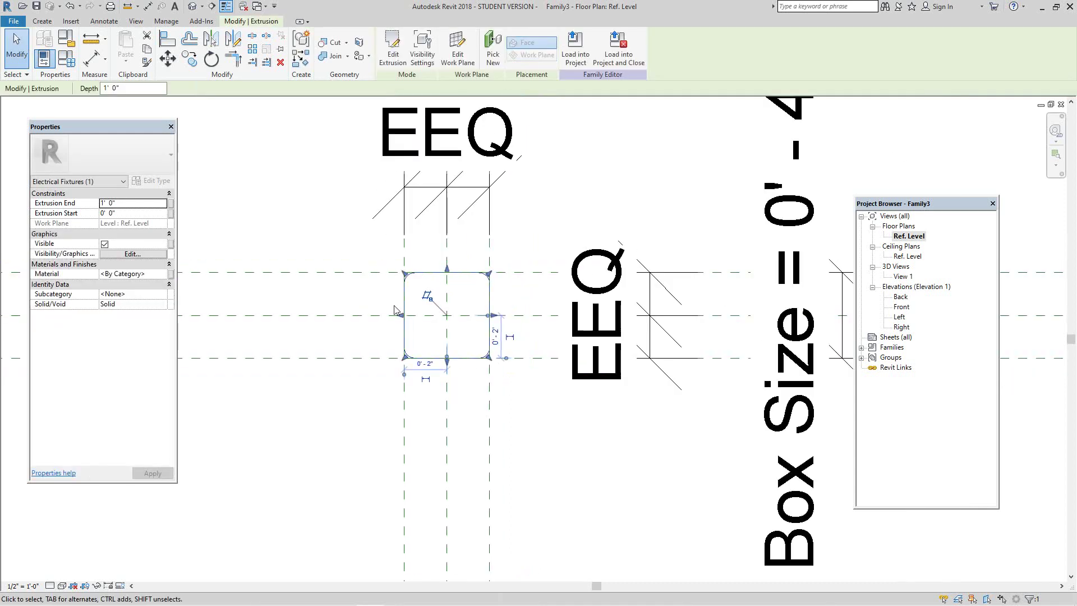
In the Front elevation, align the extrusion's top edge to the Box Depth reference plane above Ref. Level and lock the alignment.
{"action": "double_click", "coordinate": [906, 308]}
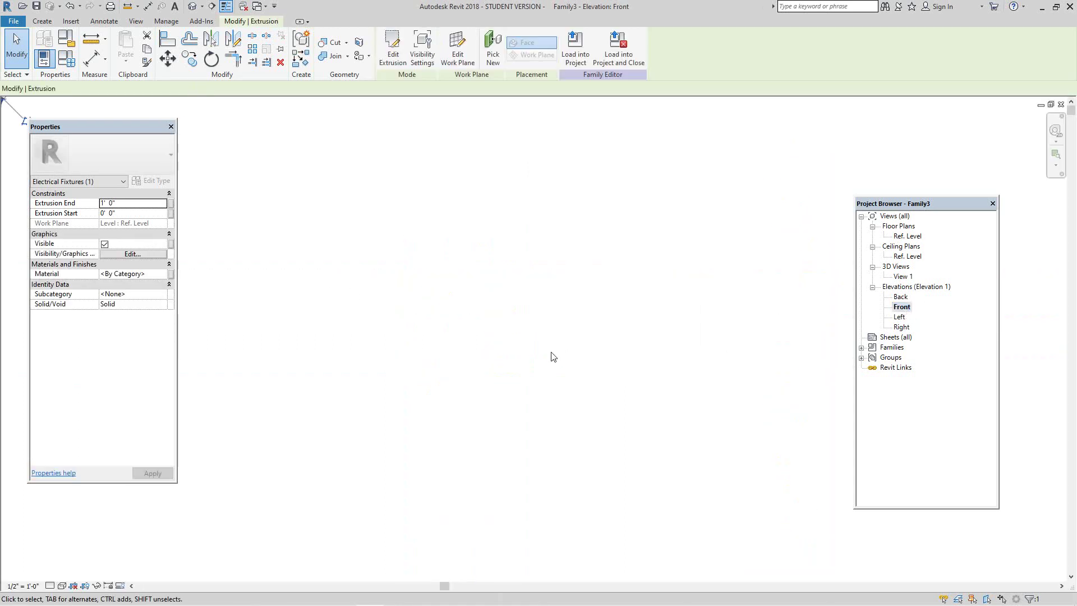
{"action": "right_click", "coordinate": [438, 181]}
{"action": "left_click", "coordinate": [492, 190]}
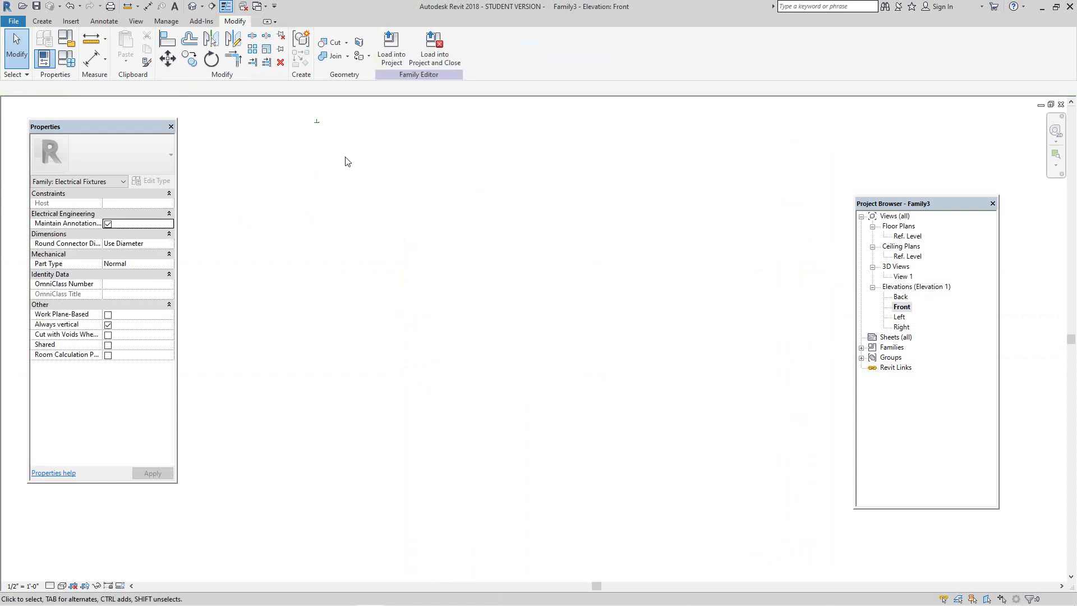
{"action": "scroll", "coordinate": [483, 315], "scroll_direction": "up", "scroll_amount": 3}
{"action": "scroll", "coordinate": [487, 316], "scroll_direction": "up", "scroll_amount": 6}
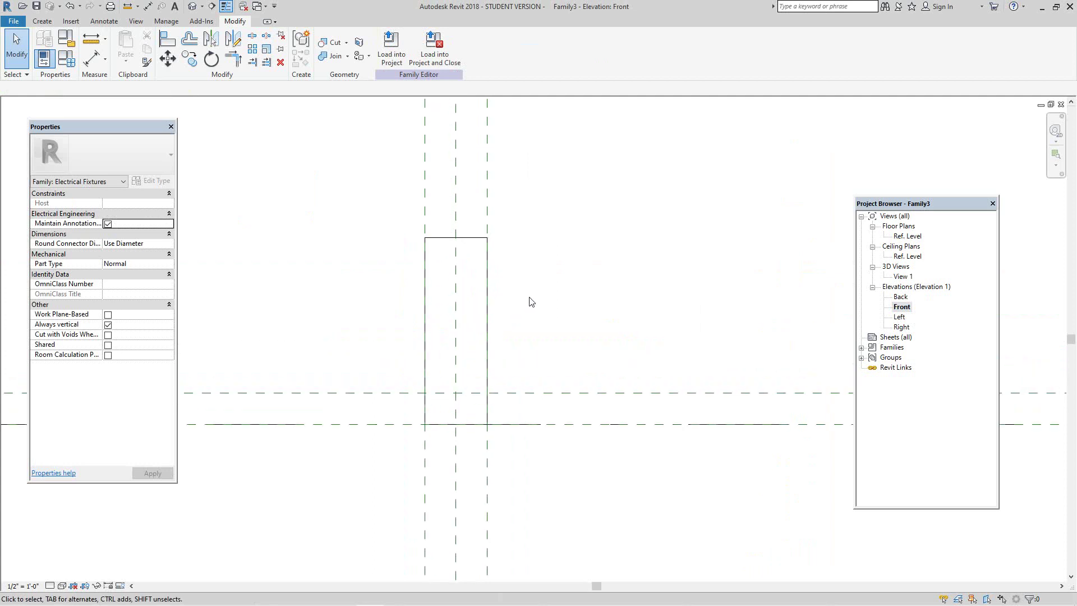
{"action": "key", "text": "a"}
{"action": "key", "text": "l"}
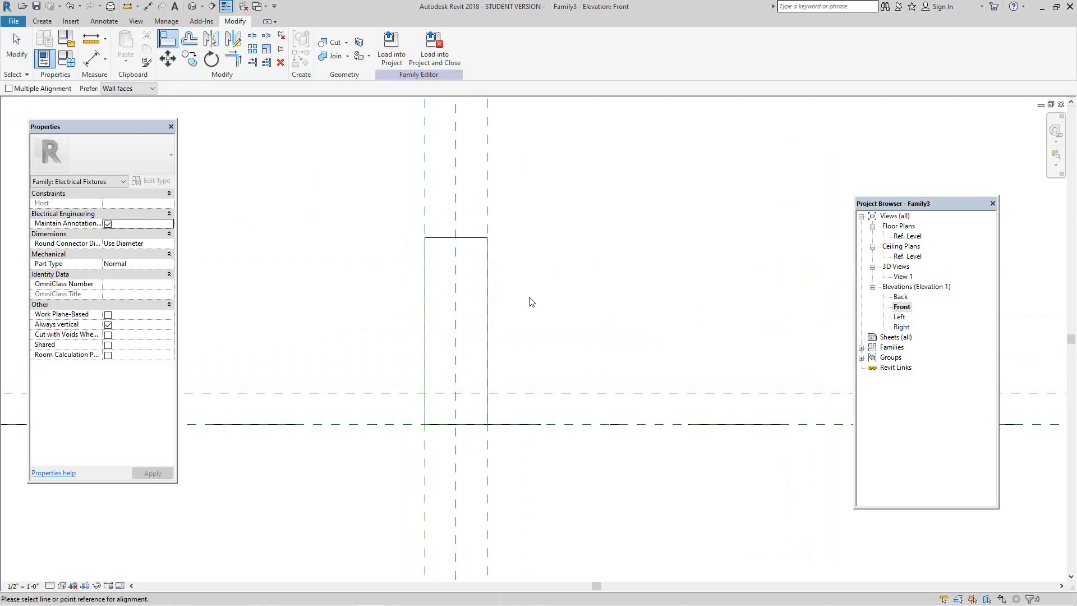
{"action": "left_click", "coordinate": [472, 391]}
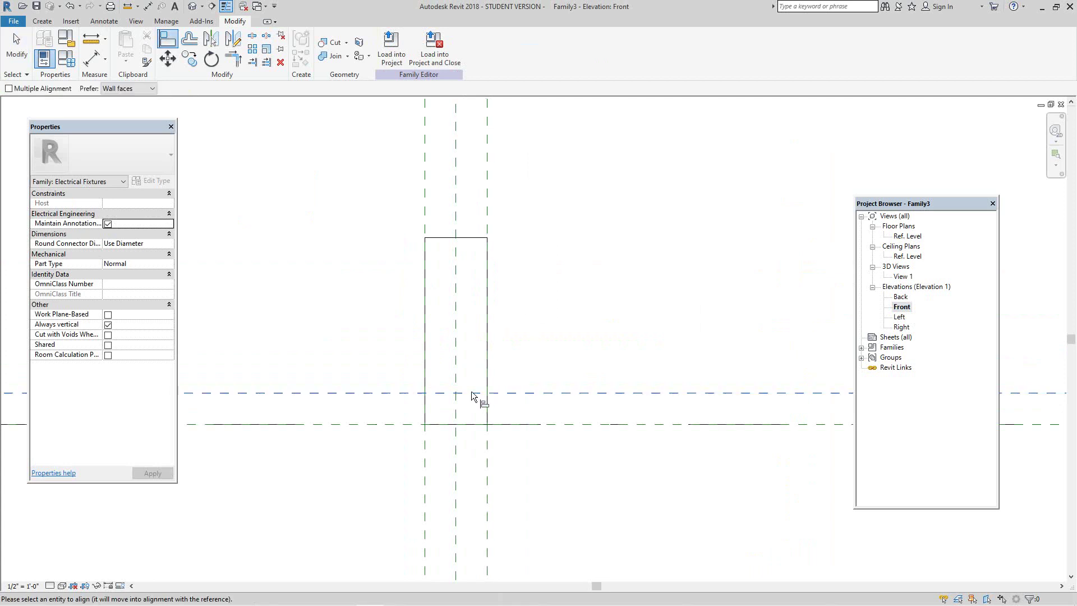
{"action": "left_click", "coordinate": [473, 238]}
{"action": "left_click", "coordinate": [551, 376]}
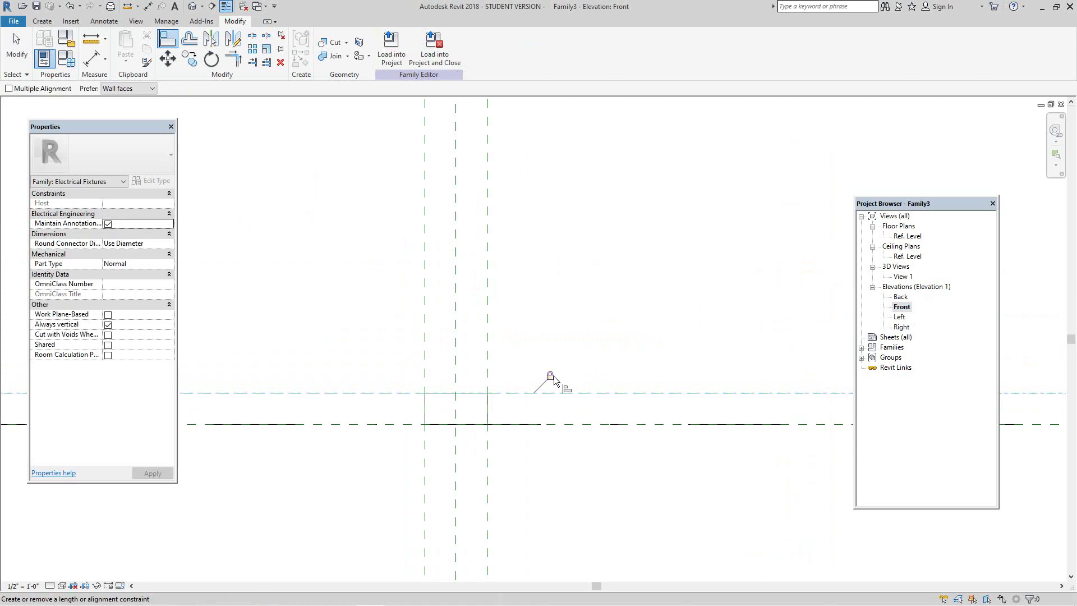
{"action": "scroll", "coordinate": [555, 374], "scroll_direction": "down", "scroll_amount": 1}
{"action": "middle_click_drag", "start_coordinate": [570, 376], "coordinate": [578, 342]}
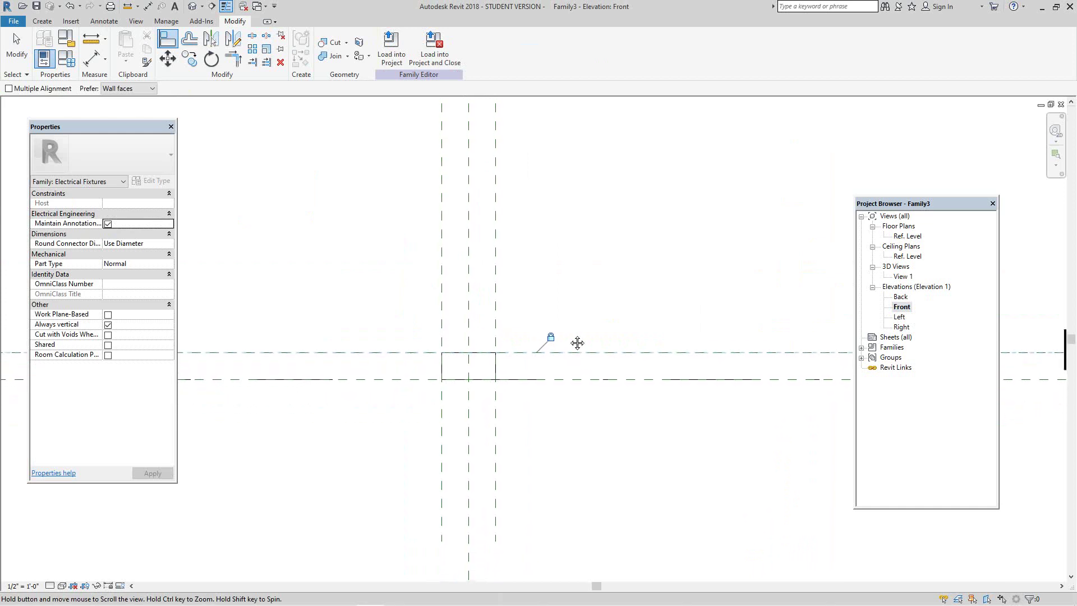
{"action": "scroll", "coordinate": [555, 362], "scroll_direction": "up", "scroll_amount": 1}
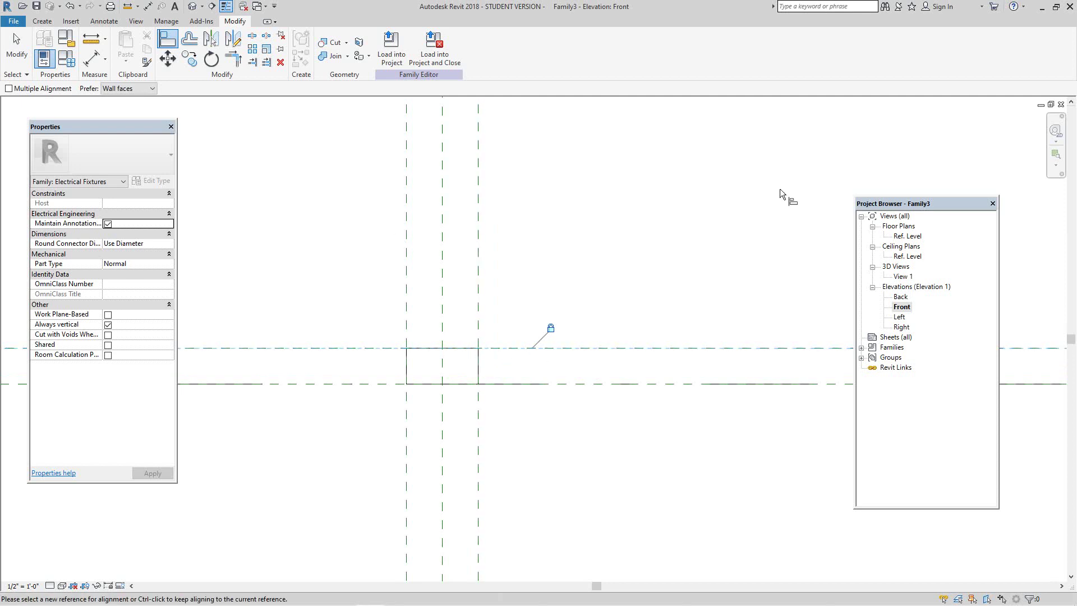
Return to the Ref. Level floor plan and close the hidden view windows.
{"action": "double_click", "coordinate": [909, 236]}
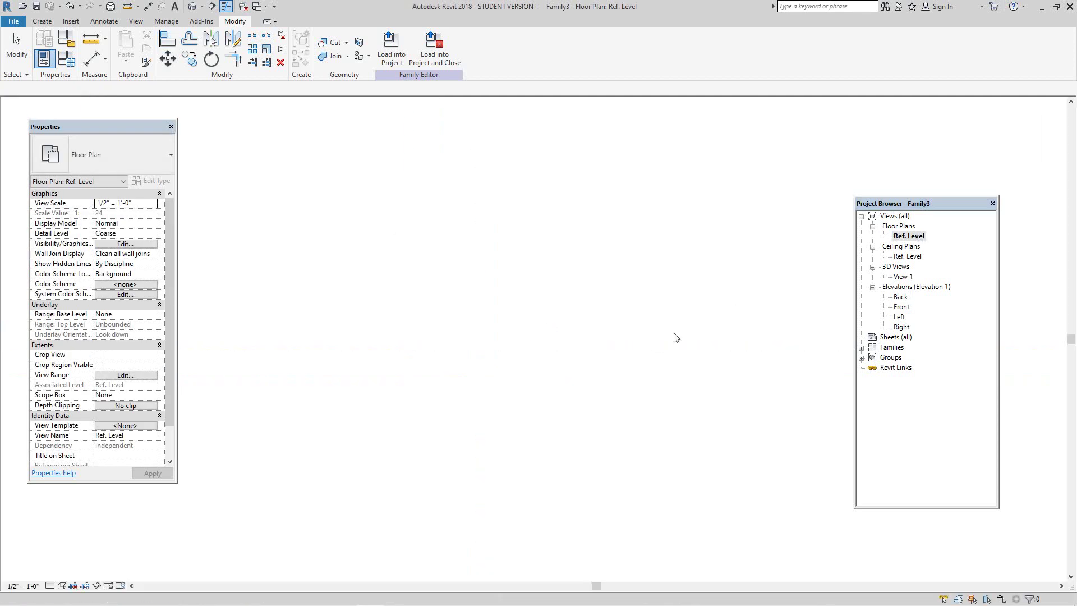
{"action": "left_click", "coordinate": [514, 340]}
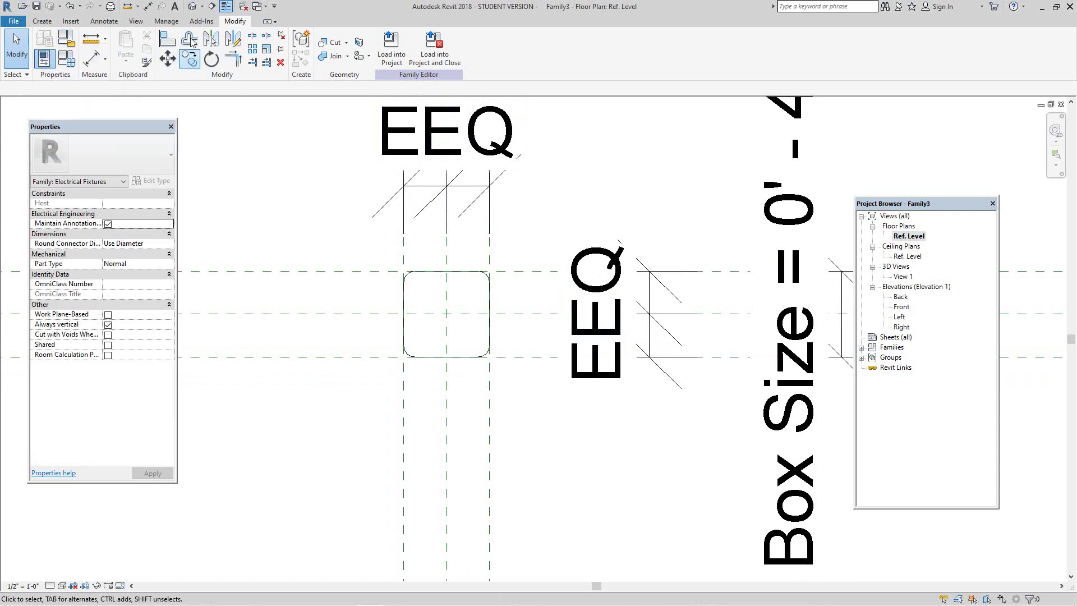
{"action": "left_click", "coordinate": [136, 21]}
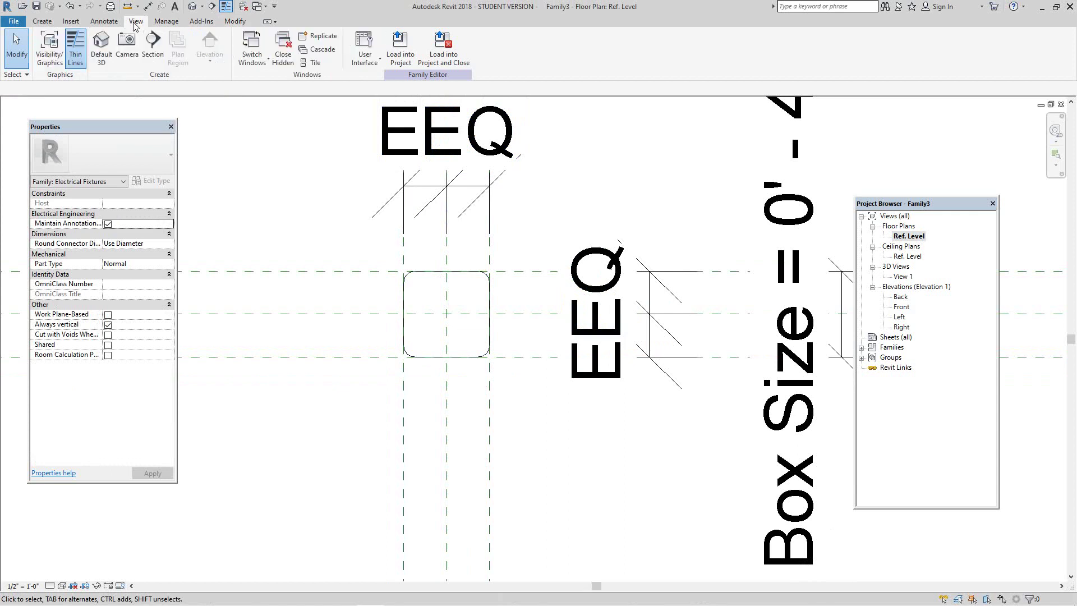
{"action": "left_click", "coordinate": [279, 53]}
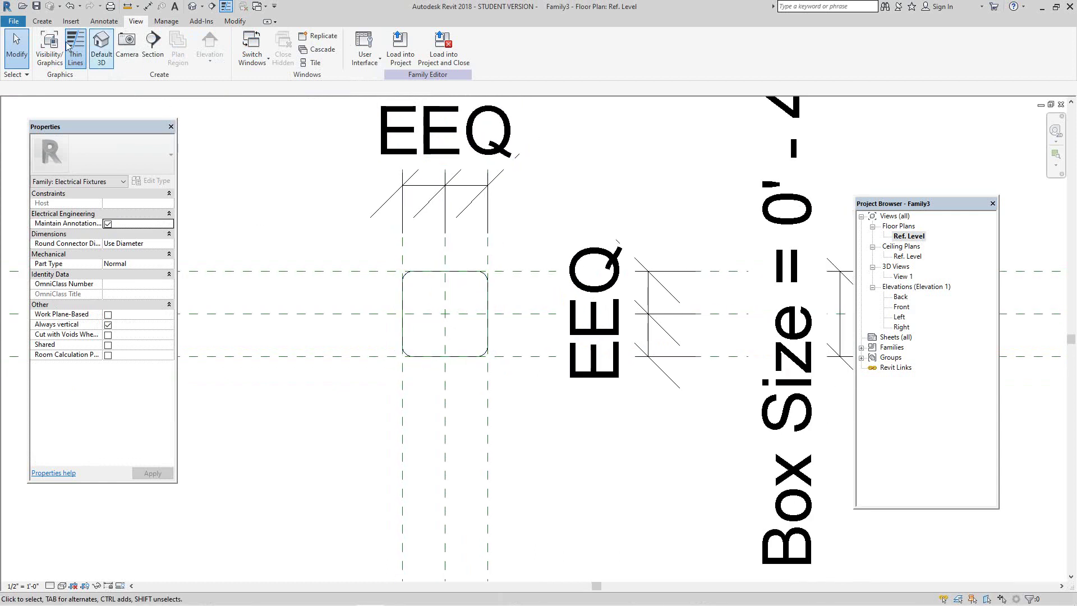
Save the family to the Desktop with the file name Junction Box.
{"action": "left_click", "coordinate": [7, 22]}
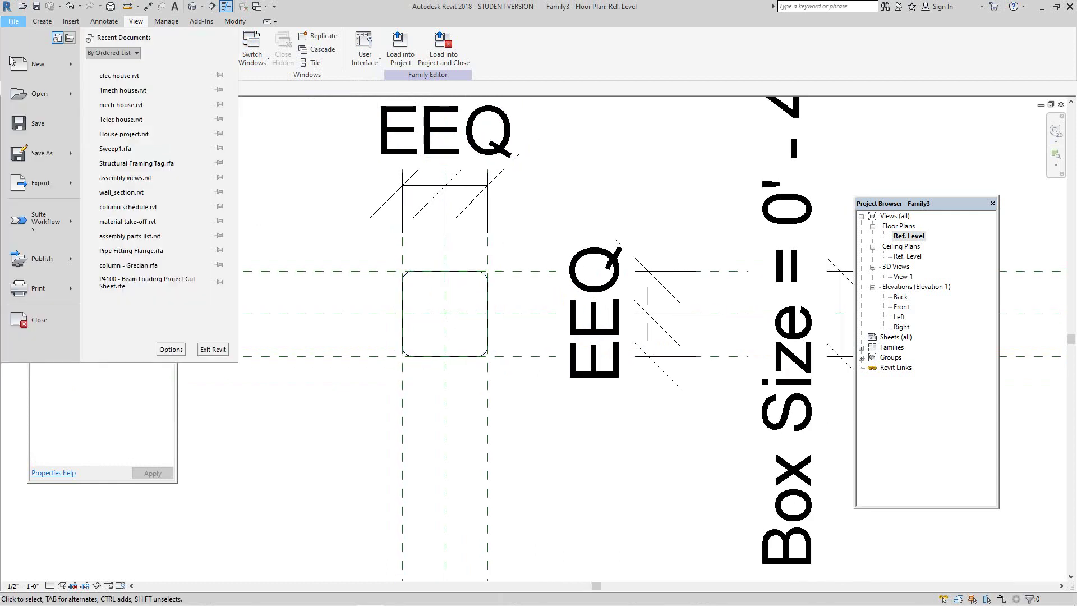
{"action": "left_click", "coordinate": [35, 159]}
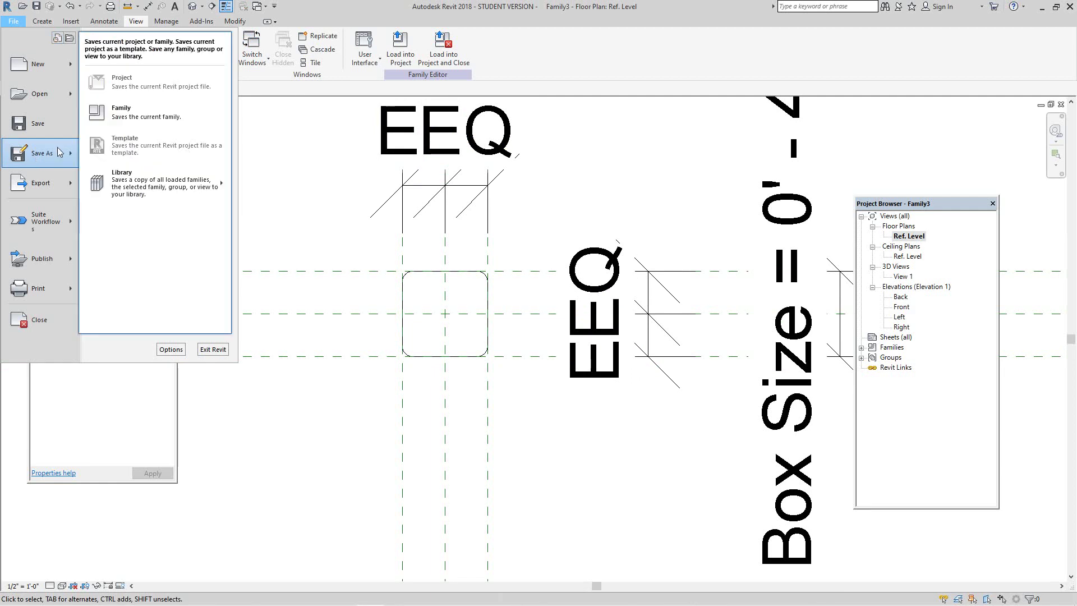
{"action": "left_click", "coordinate": [140, 115]}
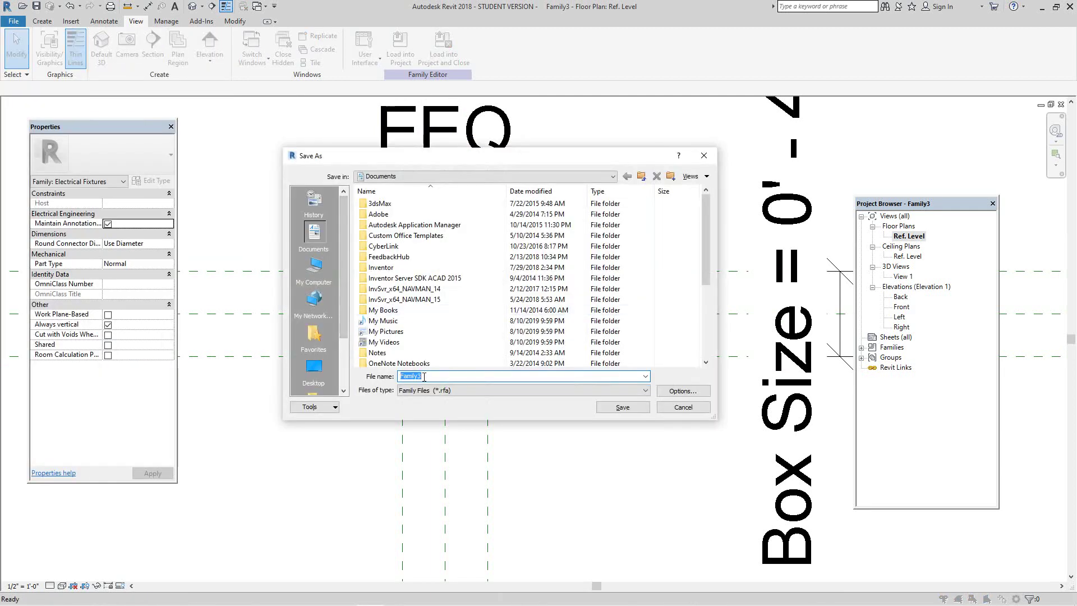
{"action": "left_click", "coordinate": [422, 377]}
{"action": "left_click", "coordinate": [313, 375]}
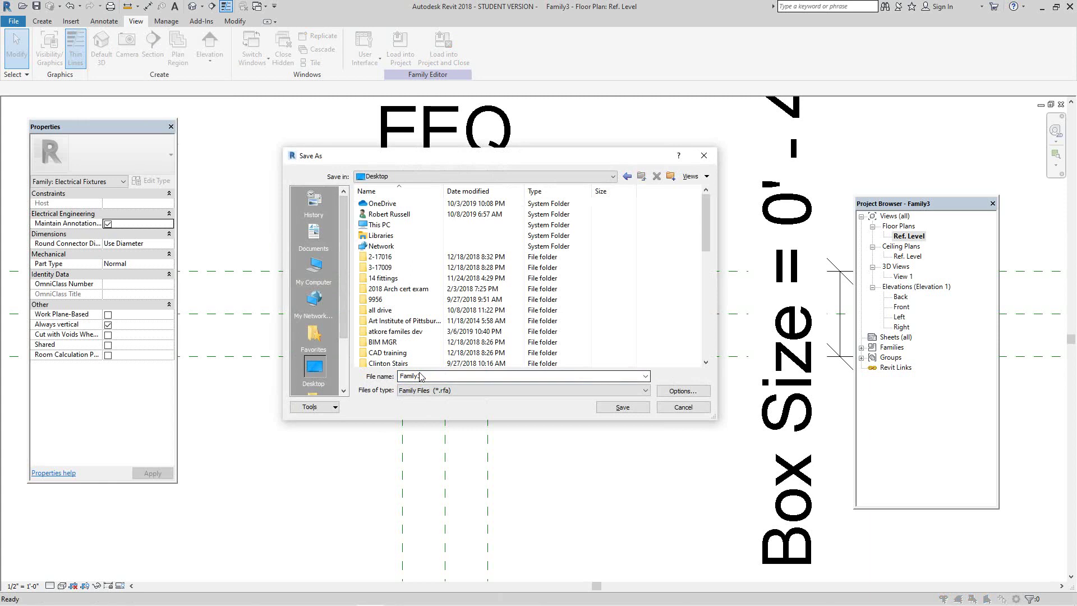
{"action": "double_click", "coordinate": [393, 376]}
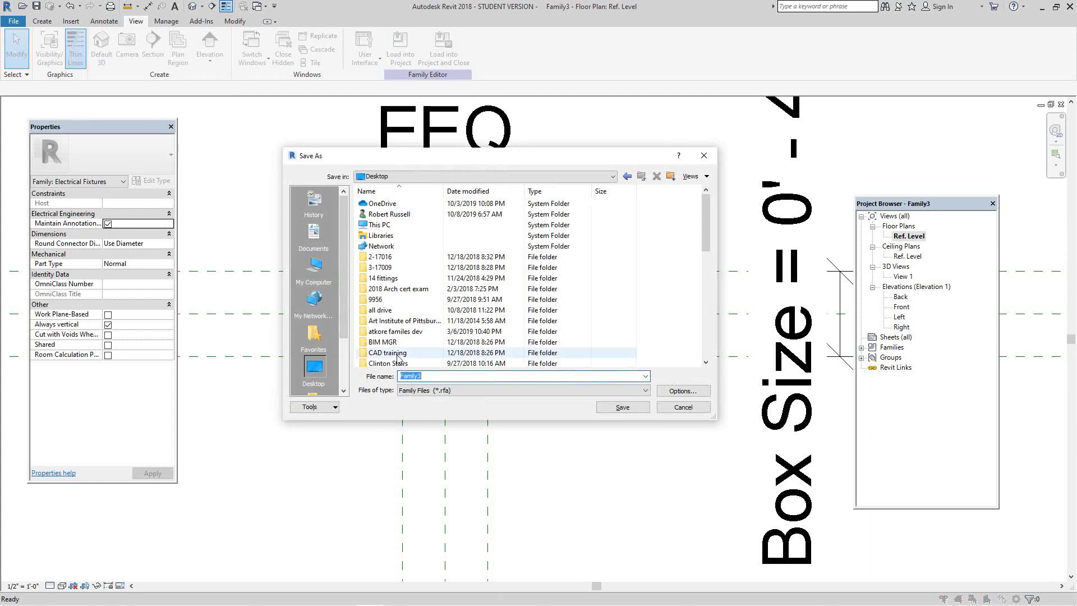
{"action": "type", "text": "J"}
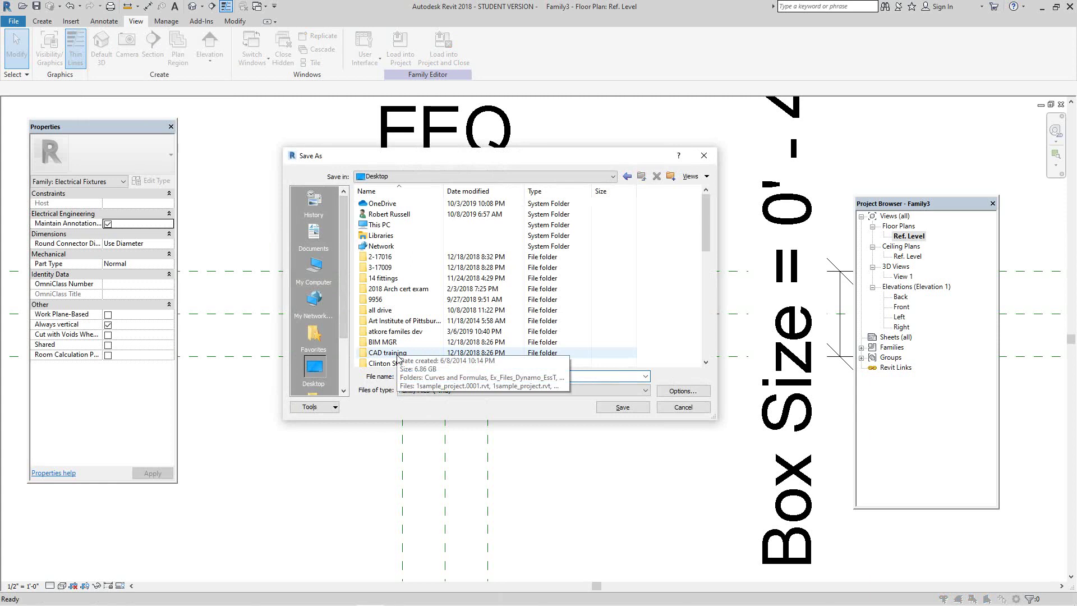
{"action": "type", "text": "unctiopn"}
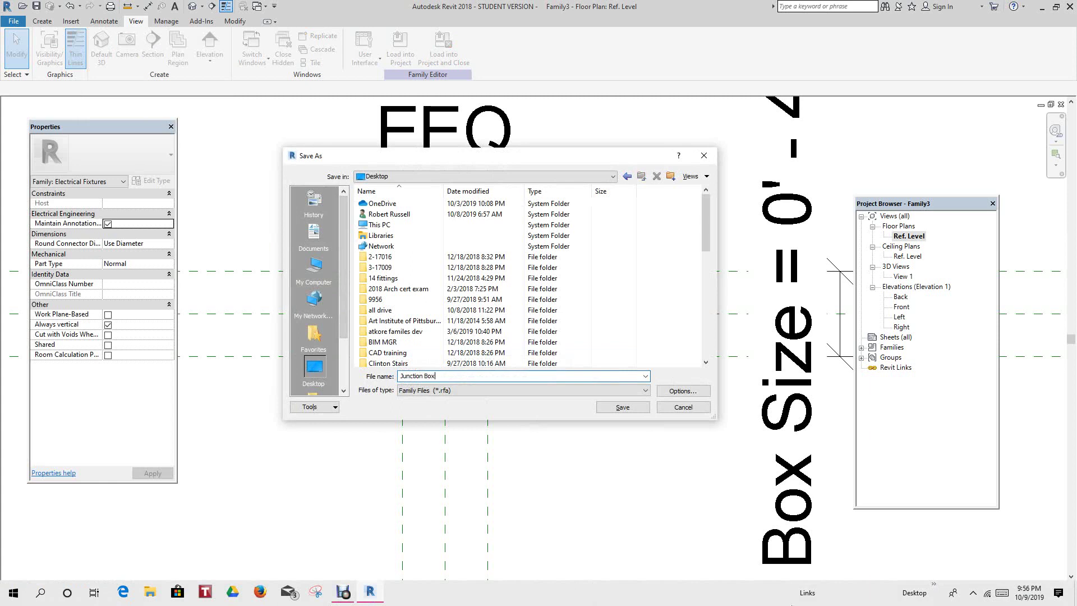
{"action": "left_click", "coordinate": [625, 409]}
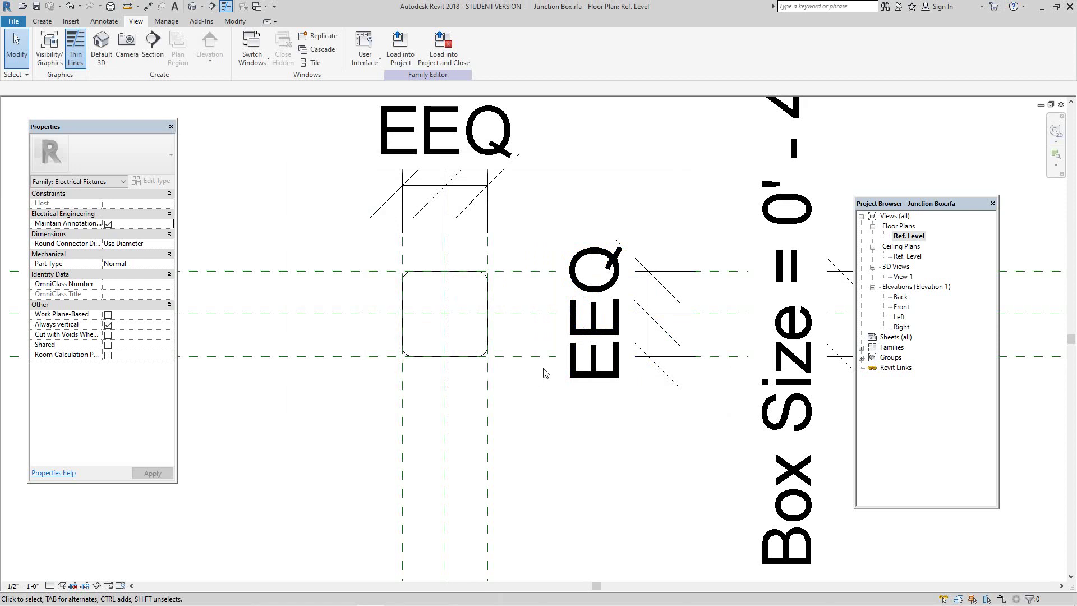
Turn off Plan/RCP display for the rounded box extrusion in its family element visibility settings.
{"action": "scroll", "coordinate": [539, 373], "scroll_direction": "down", "scroll_amount": 2}
{"action": "middle_click_drag", "start_coordinate": [538, 382], "coordinate": [555, 406]}
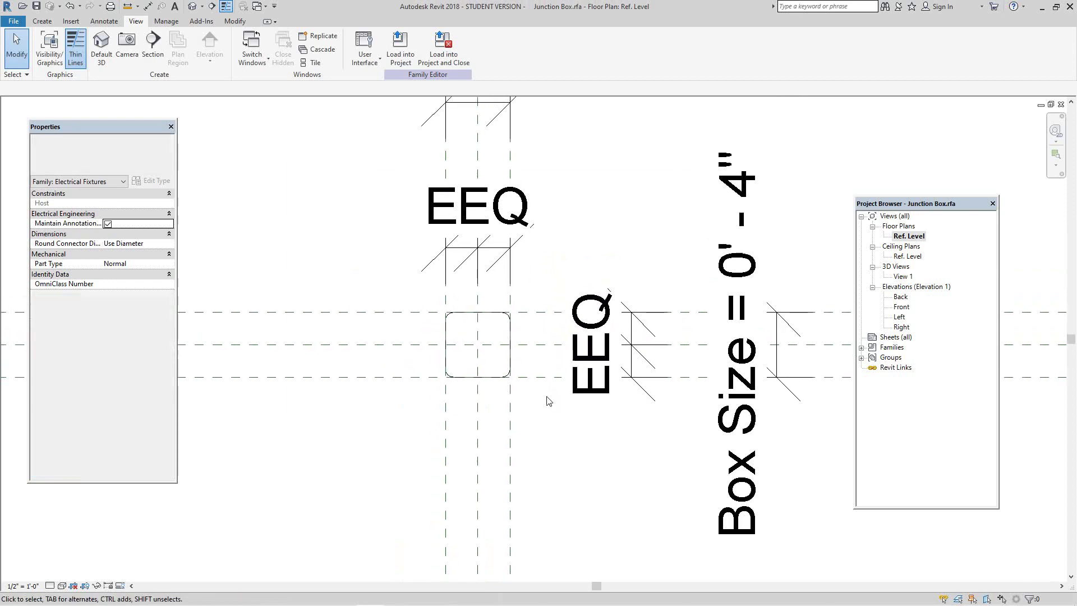
{"action": "scroll", "coordinate": [507, 300], "scroll_direction": "up", "scroll_amount": 5}
{"action": "scroll", "coordinate": [510, 289], "scroll_direction": "down", "scroll_amount": 3}
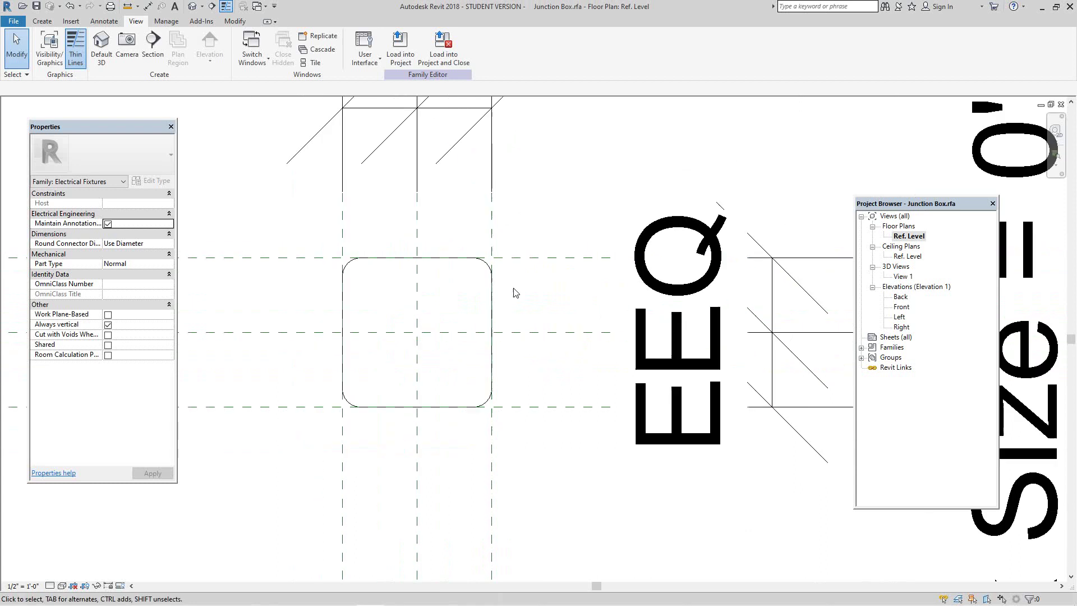
{"action": "middle_click_drag", "start_coordinate": [542, 296], "coordinate": [549, 294]}
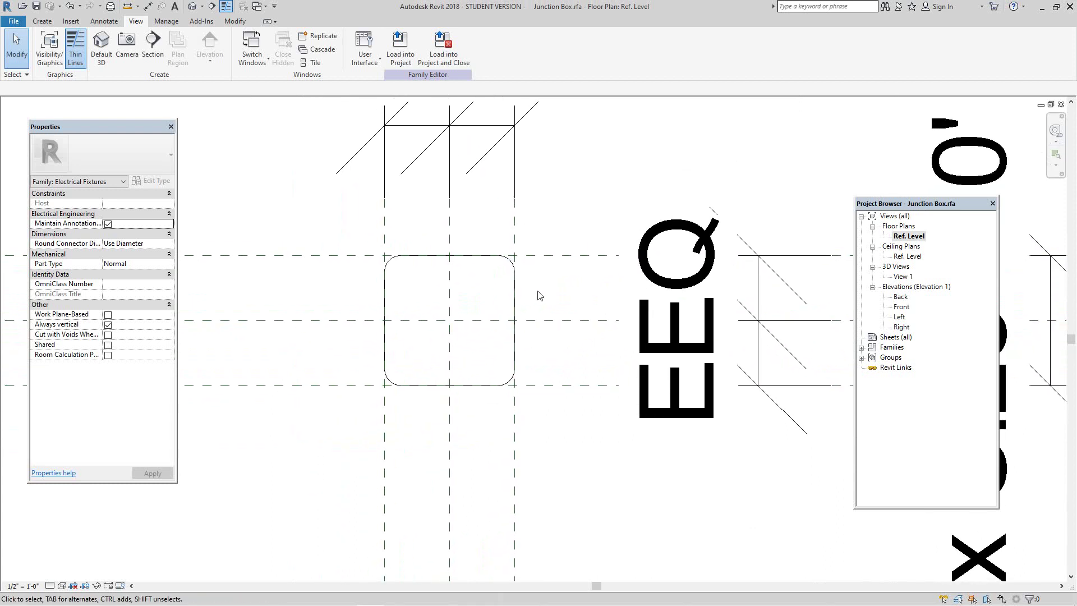
{"action": "scroll", "coordinate": [529, 303], "scroll_direction": "down", "scroll_amount": 2}
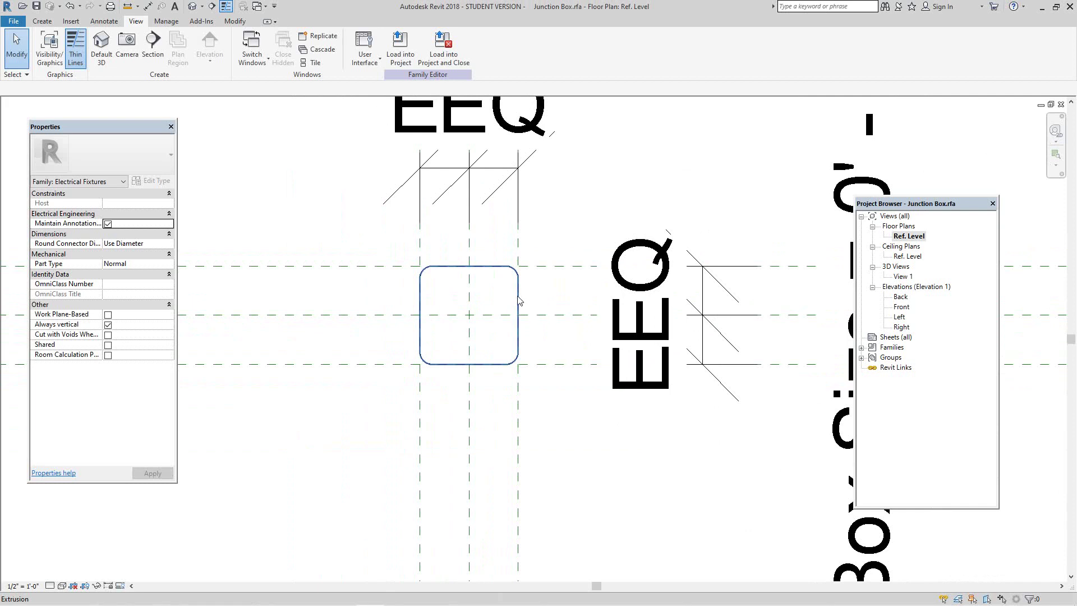
{"action": "left_click", "coordinate": [519, 300]}
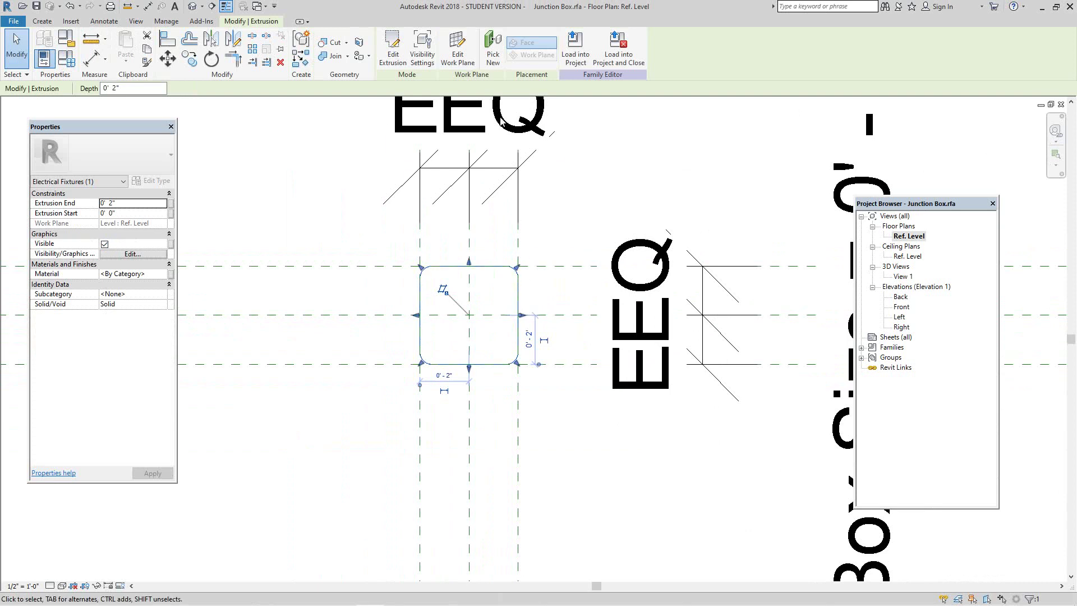
{"action": "left_click", "coordinate": [422, 45]}
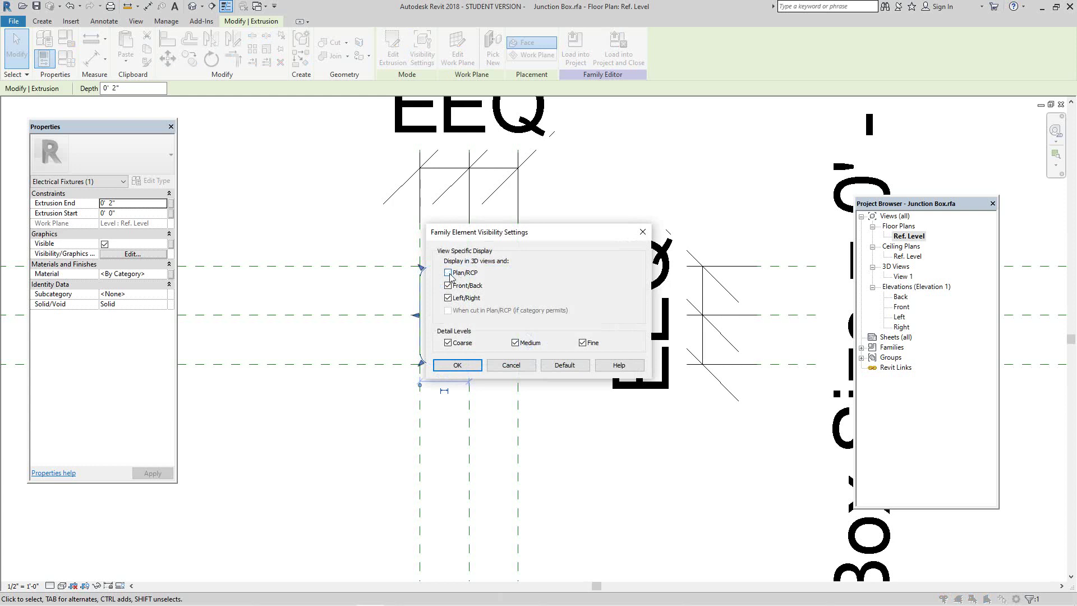
{"action": "left_click", "coordinate": [456, 366]}
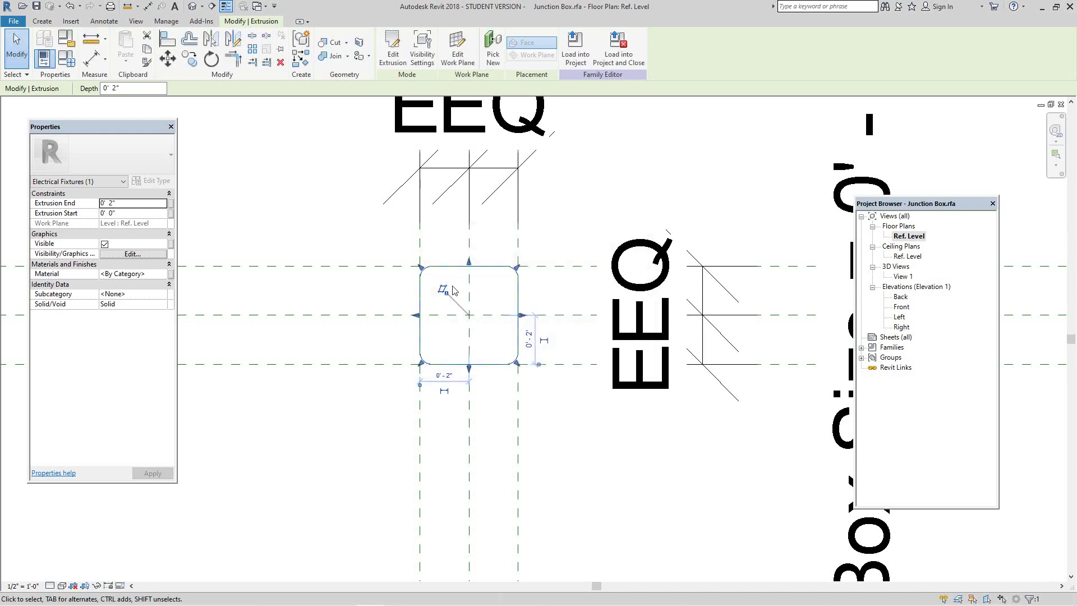
Create a new family from the Generic Annotation.rft template in the Annotations folder.
{"action": "left_click", "coordinate": [14, 22]}
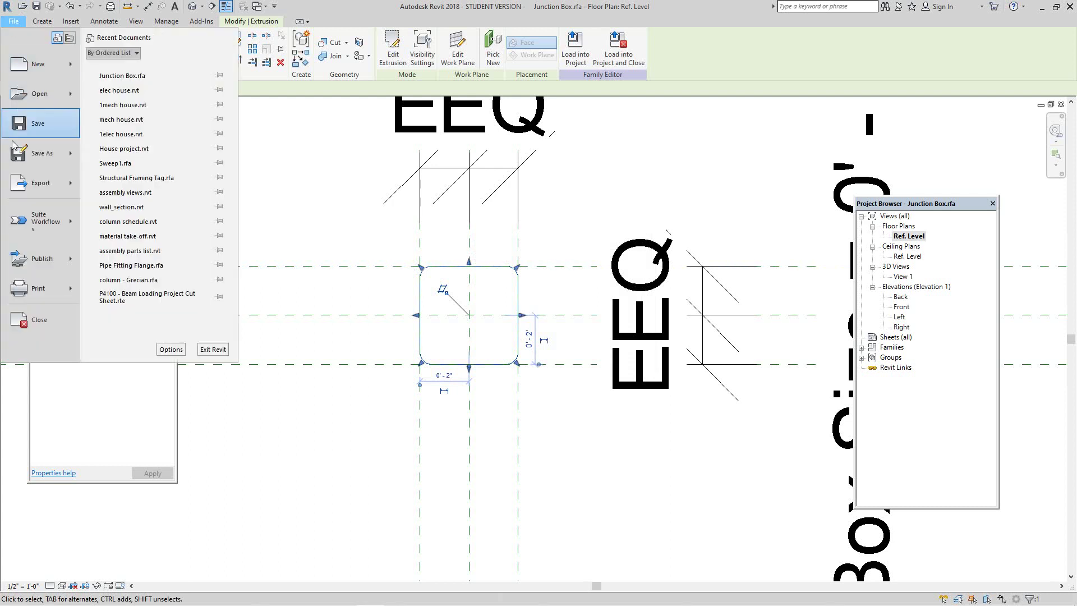
{"action": "mouse_move", "coordinate": [38, 66]}
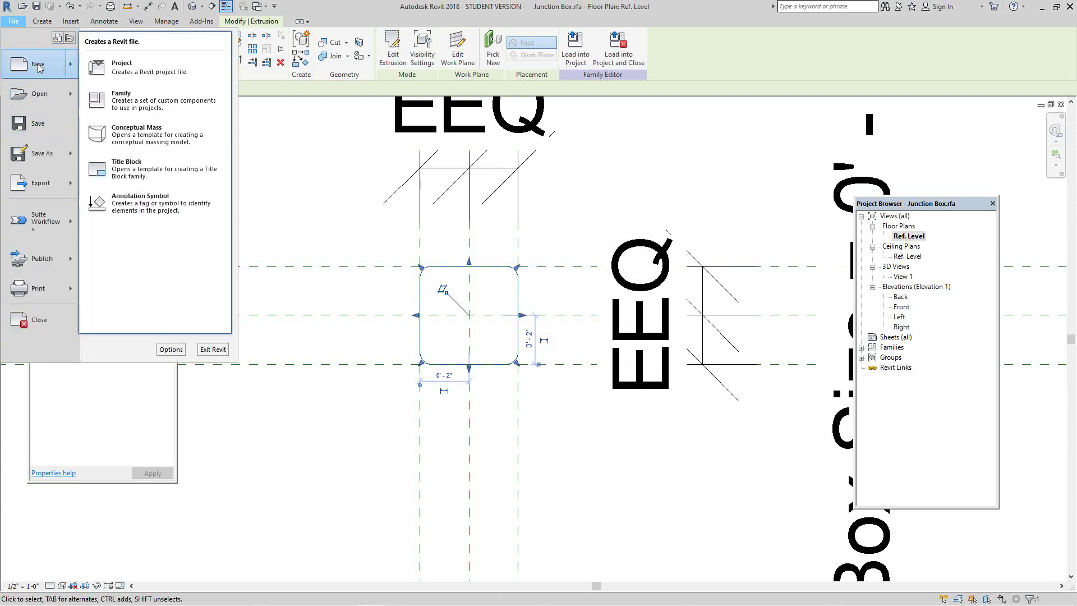
{"action": "left_click", "coordinate": [147, 100]}
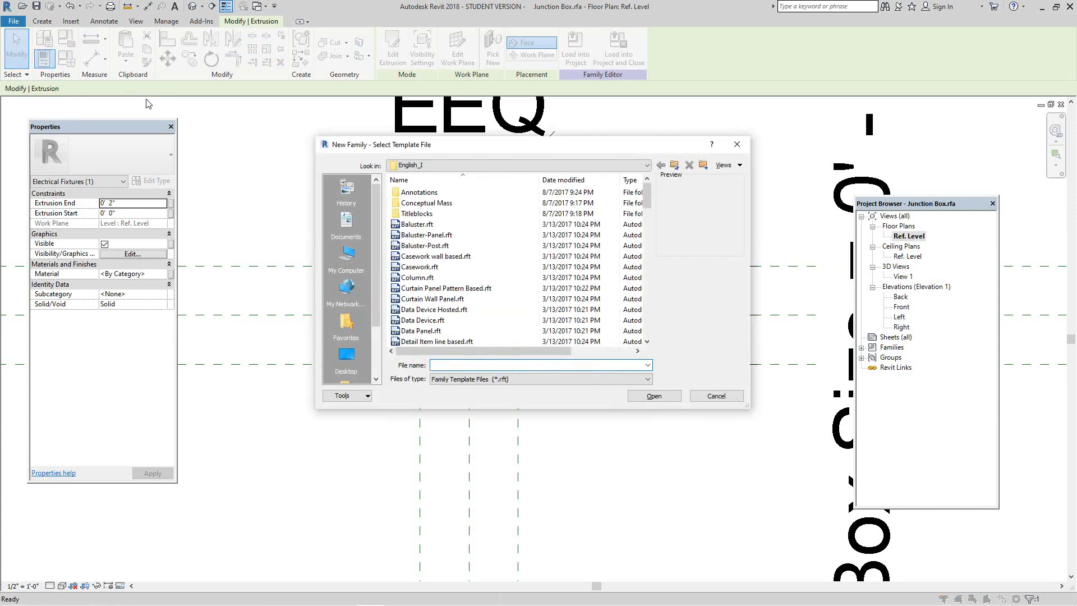
{"action": "left_click", "coordinate": [425, 202]}
{"action": "double_click", "coordinate": [425, 193]}
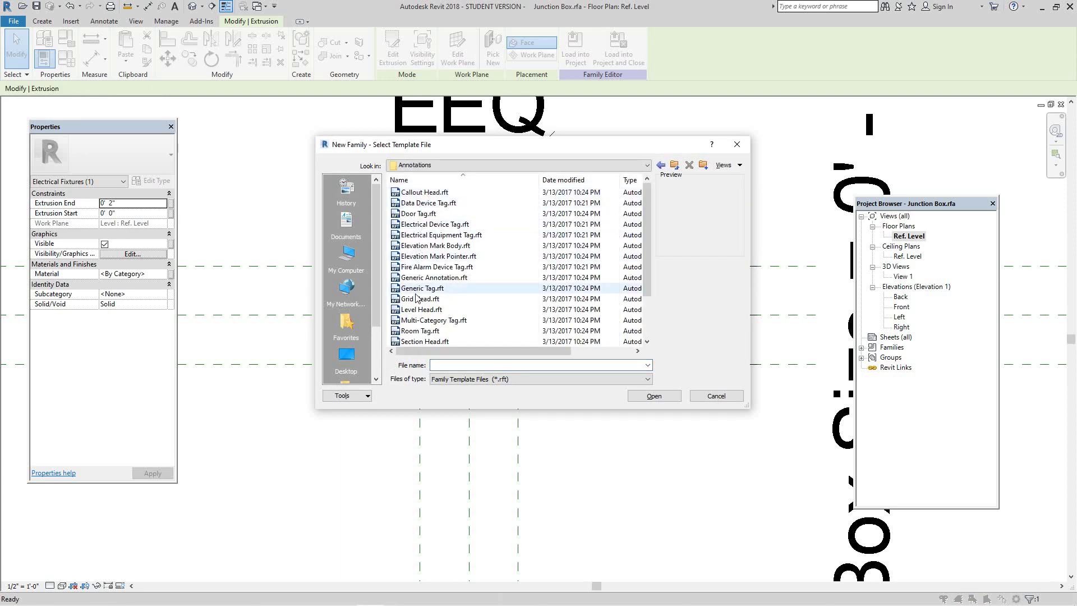
{"action": "double_click", "coordinate": [430, 280]}
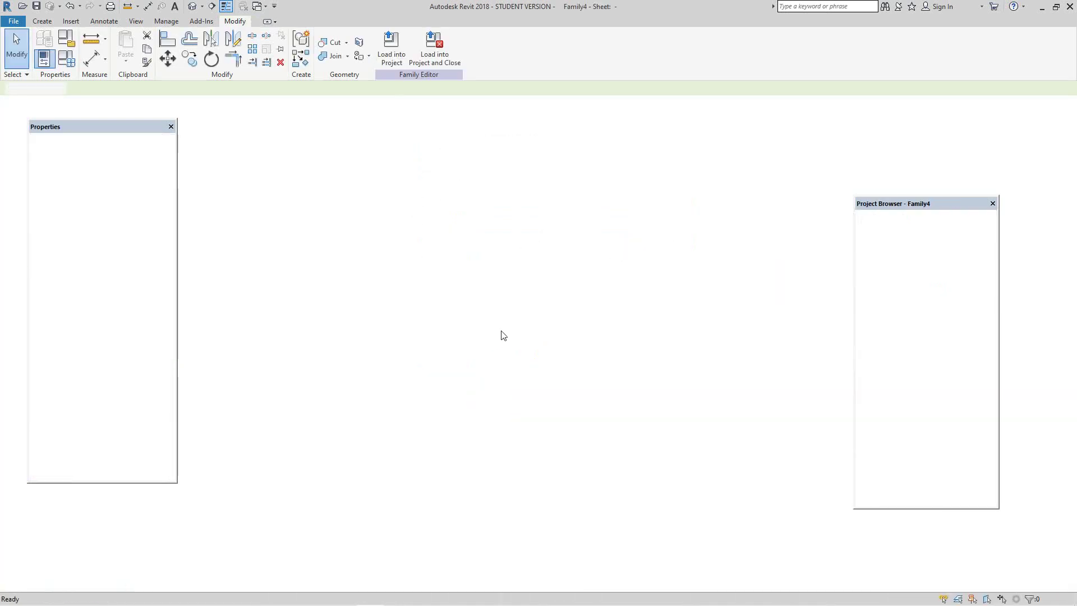
Delete the template's instruction note beside the reference plane intersection.
{"action": "scroll", "coordinate": [563, 320], "scroll_direction": "up", "scroll_amount": 5}
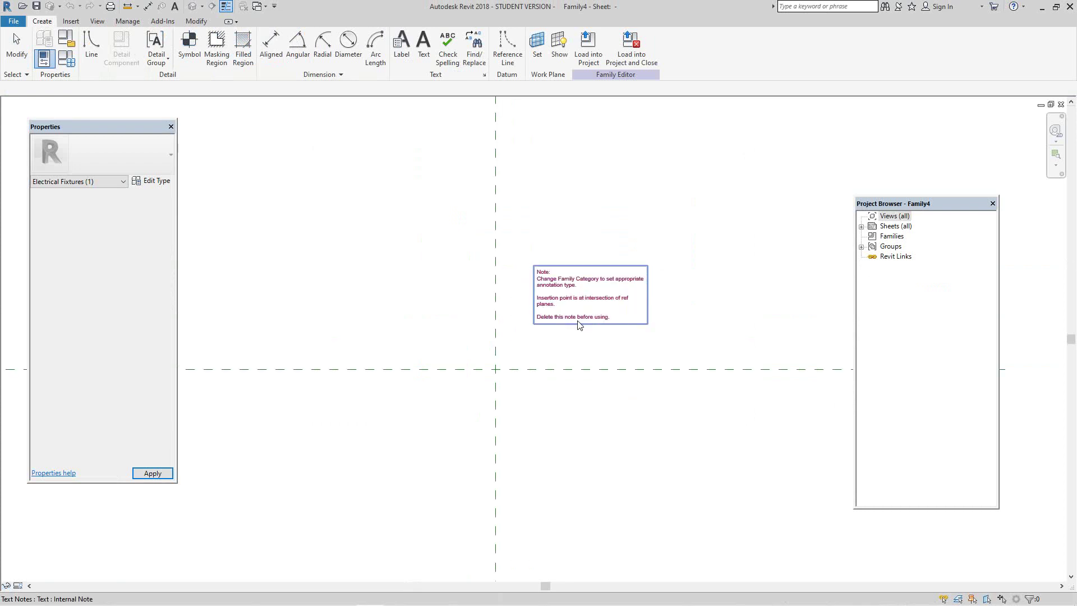
{"action": "left_click", "coordinate": [579, 325]}
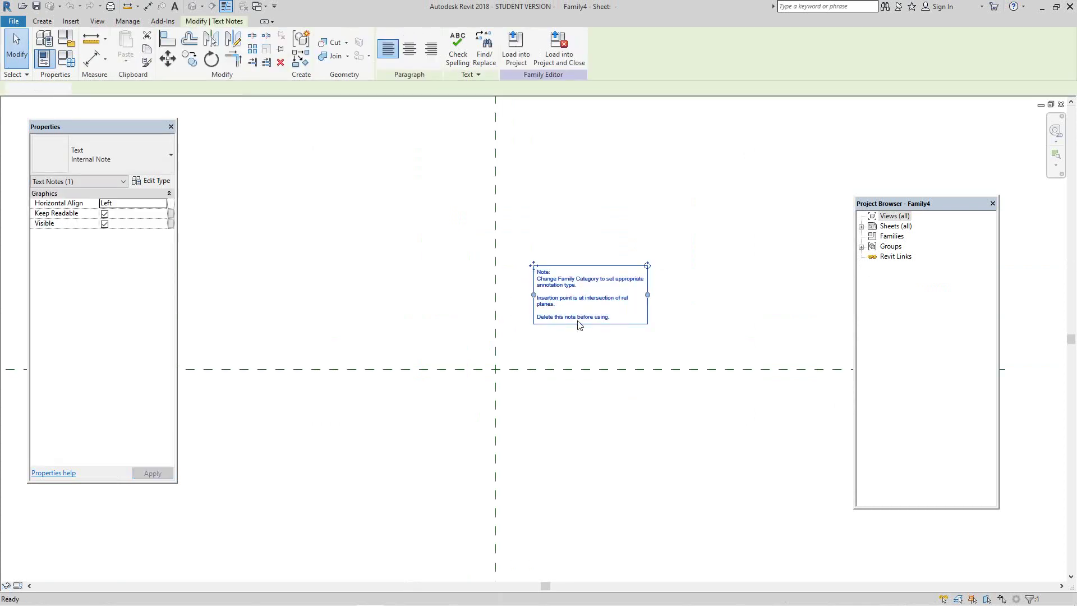
{"action": "key", "text": "Delete"}
{"action": "scroll", "coordinate": [560, 389], "scroll_direction": "down", "scroll_amount": 1}
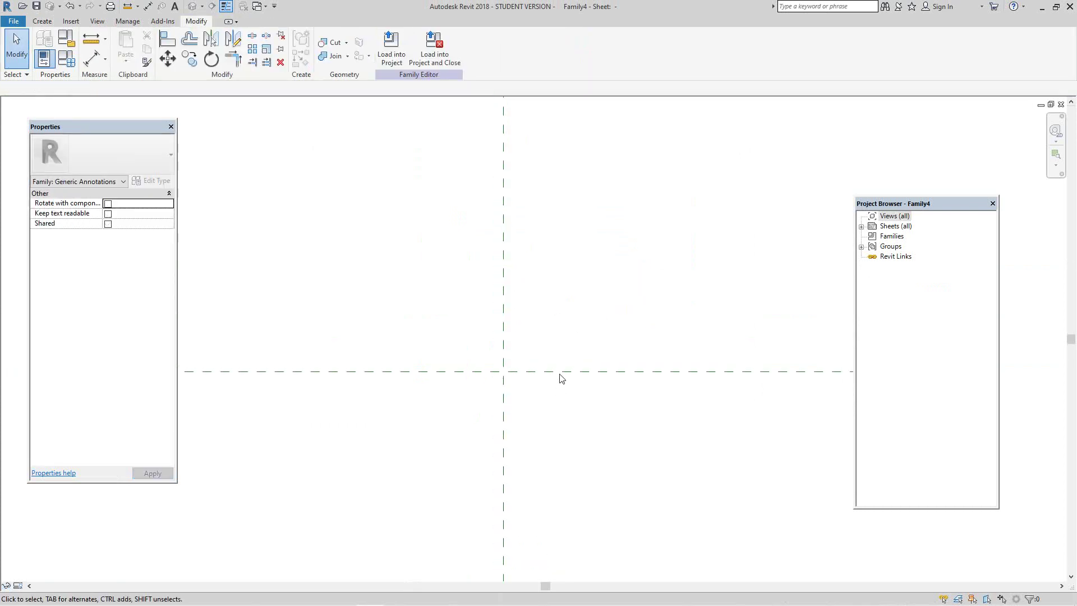
Start a text note and give the 3/32" text type a width factor of 0.8 and a Transparent background.
{"action": "left_click", "coordinate": [175, 7]}
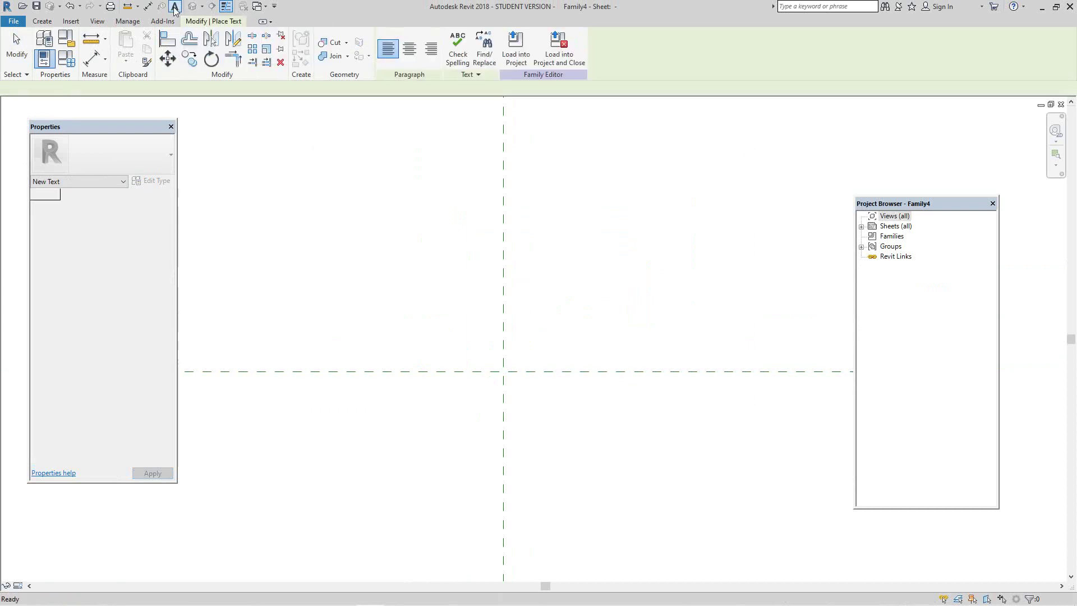
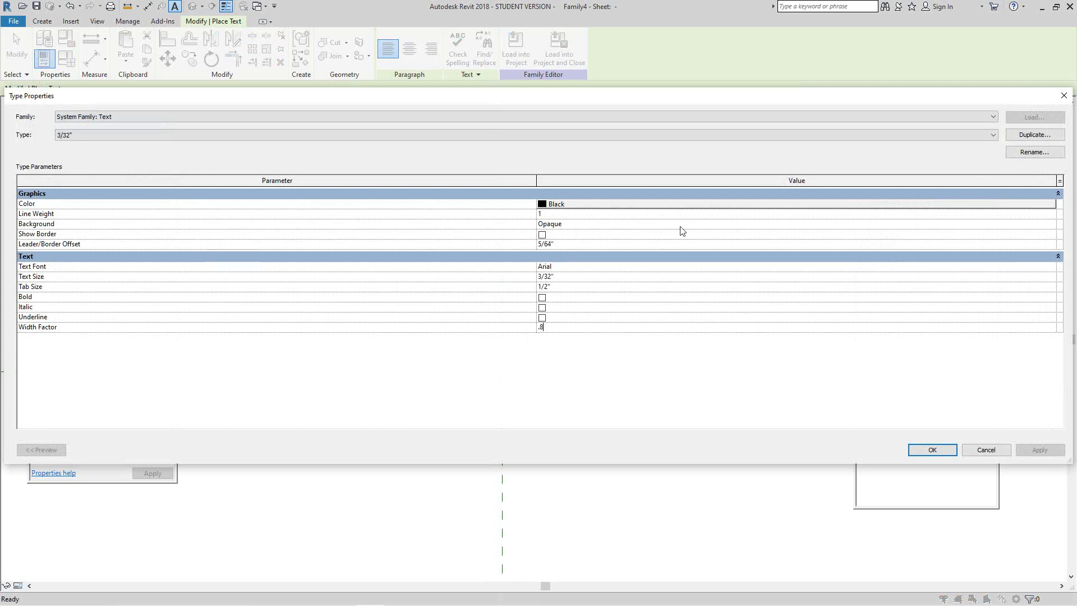
{"action": "left_click", "coordinate": [1054, 224]}
{"action": "left_click", "coordinate": [1051, 224]}
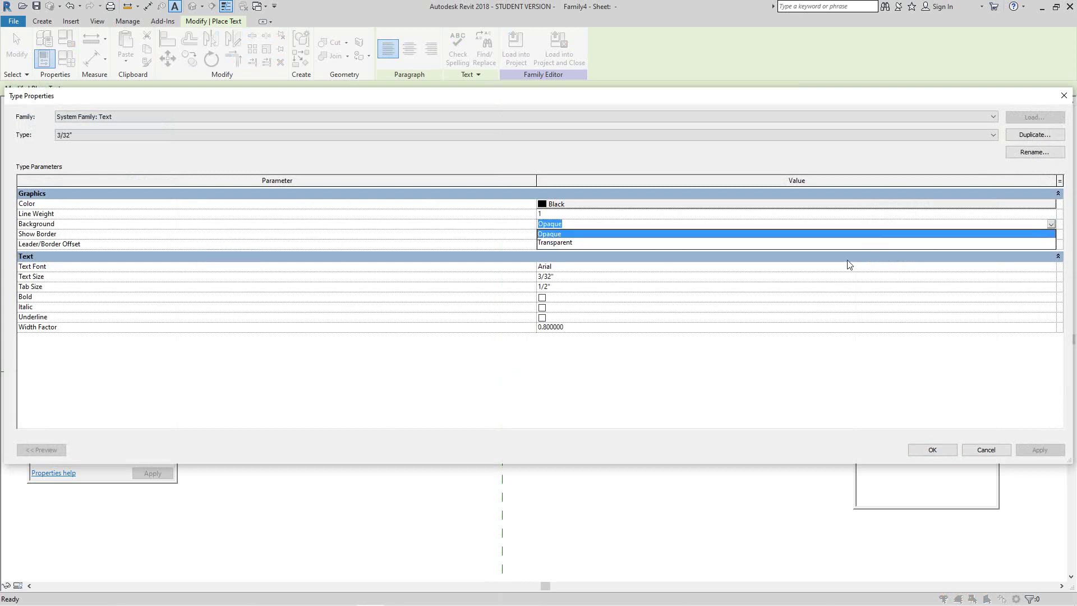
{"action": "left_click", "coordinate": [557, 243]}
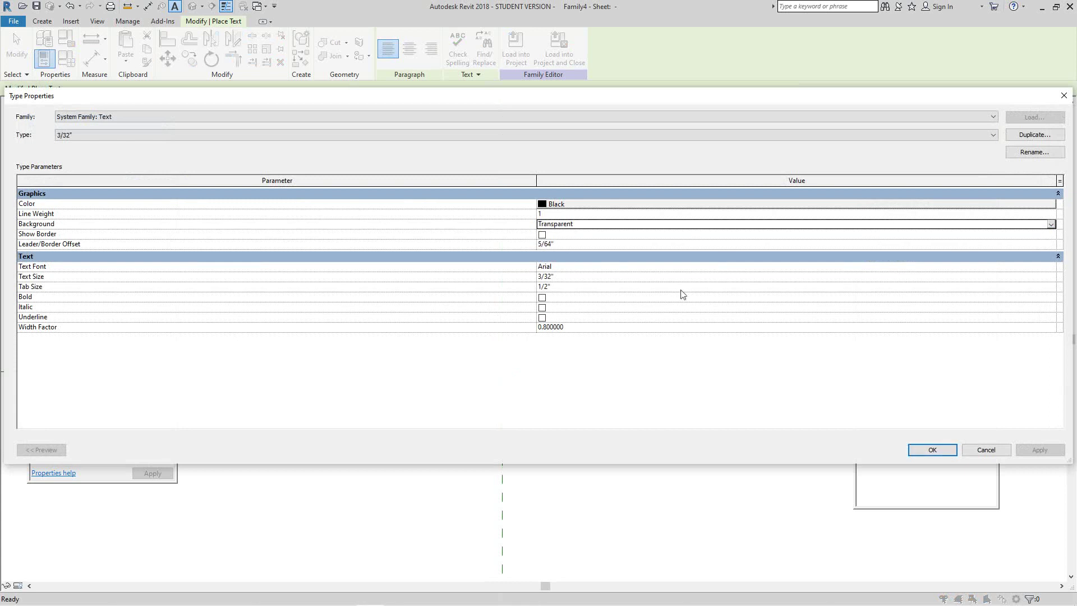
{"action": "left_click", "coordinate": [933, 450]}
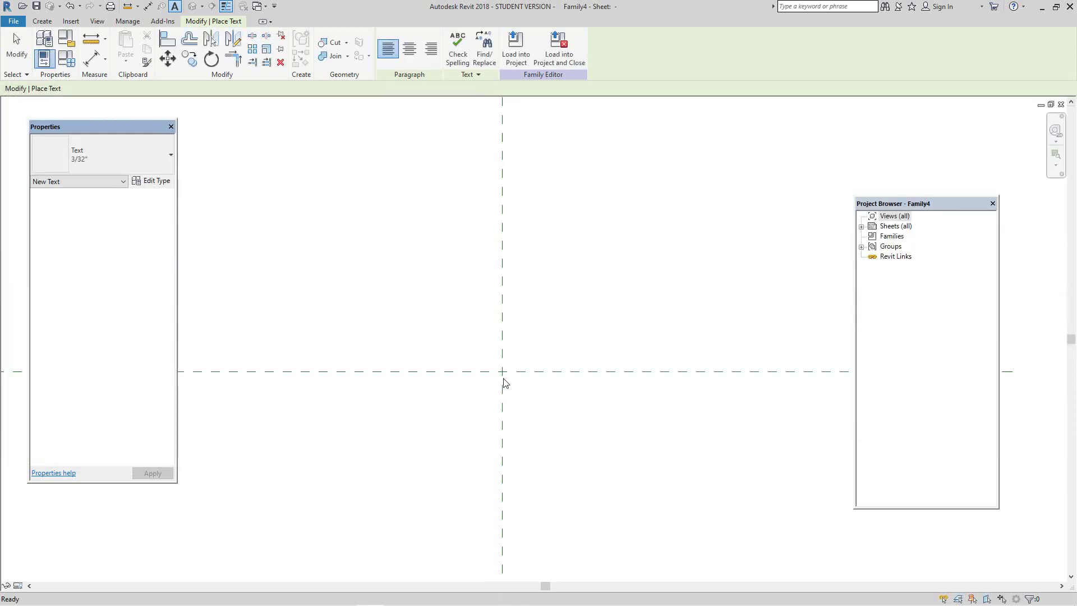
Place a text note reading J near the intersection of the reference planes and end the Text command.
{"action": "left_click_drag", "start_coordinate": [179, 185], "coordinate": [511, 391]}
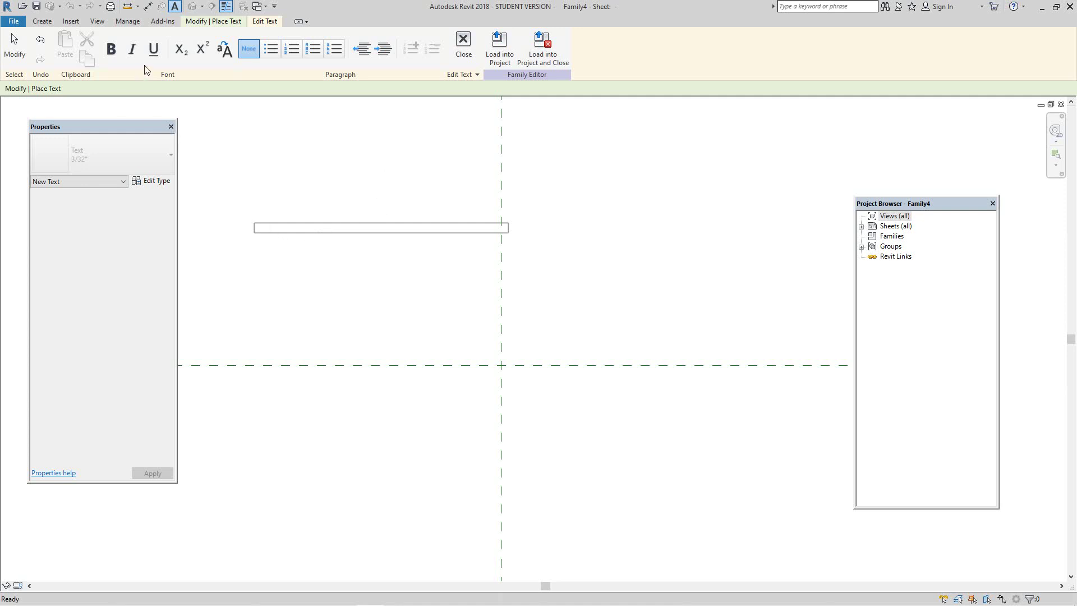
{"action": "left_click", "coordinate": [438, 305]}
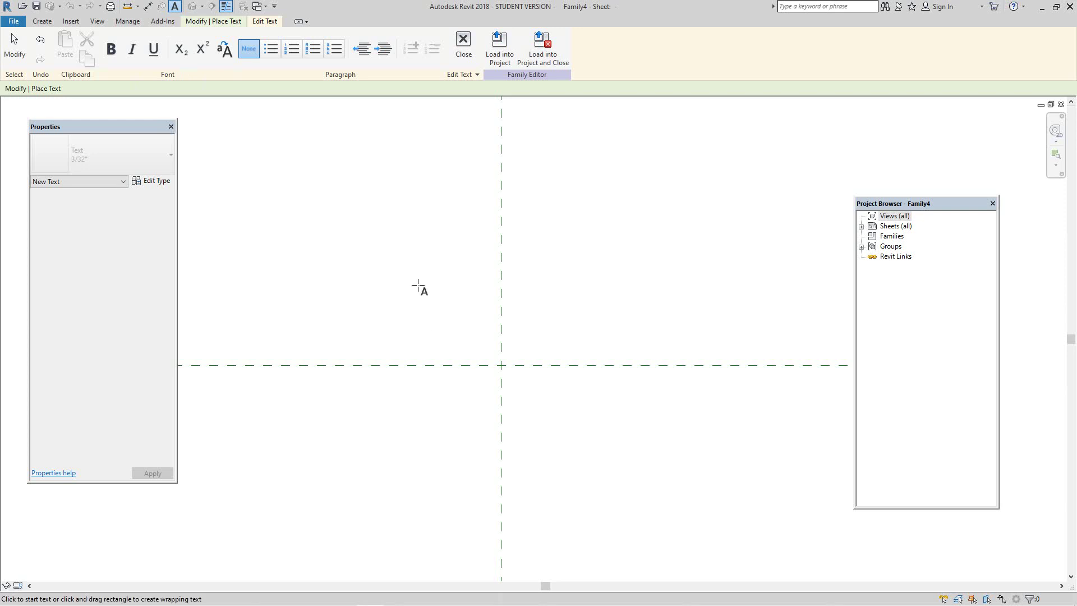
{"action": "left_click", "coordinate": [502, 368]}
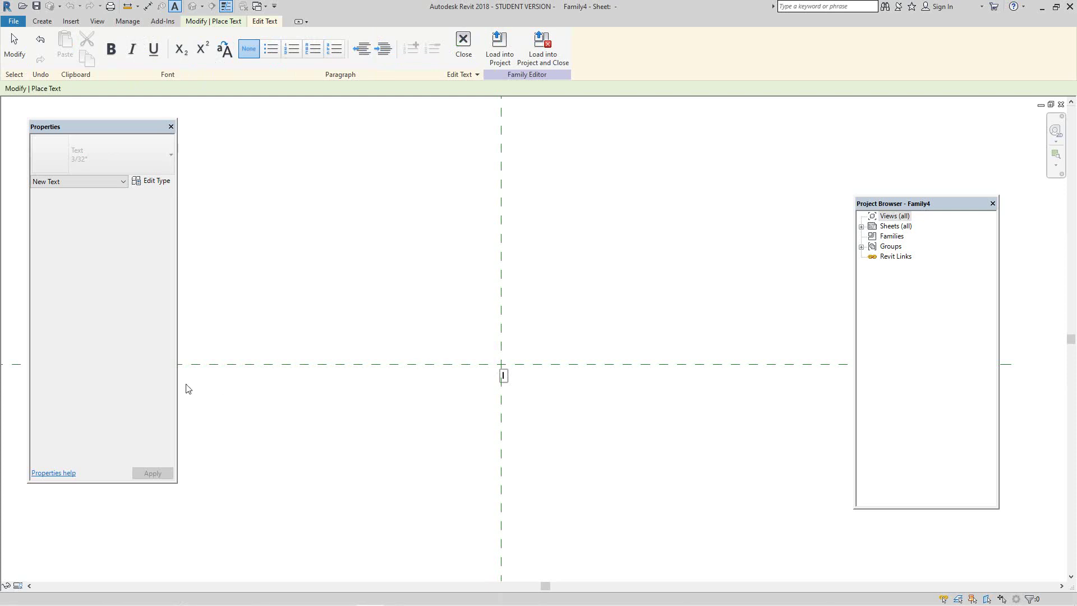
{"action": "left_click", "coordinate": [544, 399]}
{"action": "middle_click_drag", "start_coordinate": [421, 307], "coordinate": [387, 262]}
{"action": "right_click", "coordinate": [388, 262]}
{"action": "left_click", "coordinate": [439, 274]}
{"action": "scroll", "coordinate": [508, 357], "scroll_direction": "up", "scroll_amount": 4}
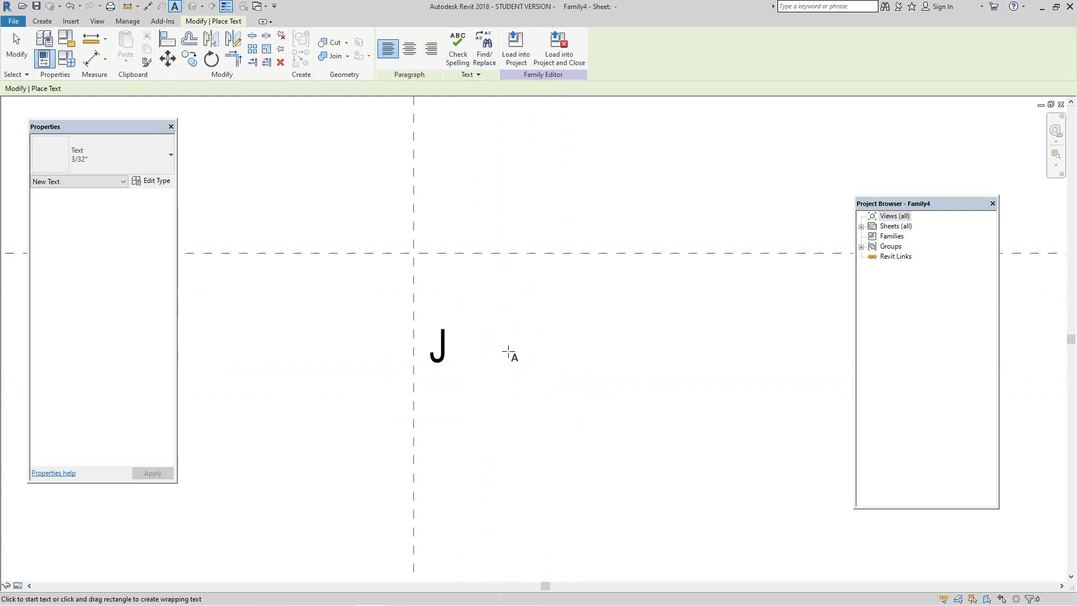
{"action": "right_click", "coordinate": [515, 352]}
{"action": "left_click", "coordinate": [540, 357]}
Move the J text note so the letter is centred on the intersection of the two reference planes.
{"action": "scroll", "coordinate": [443, 362], "scroll_direction": "up", "scroll_amount": 2}
{"action": "middle_click_drag", "start_coordinate": [448, 355], "coordinate": [573, 385]}
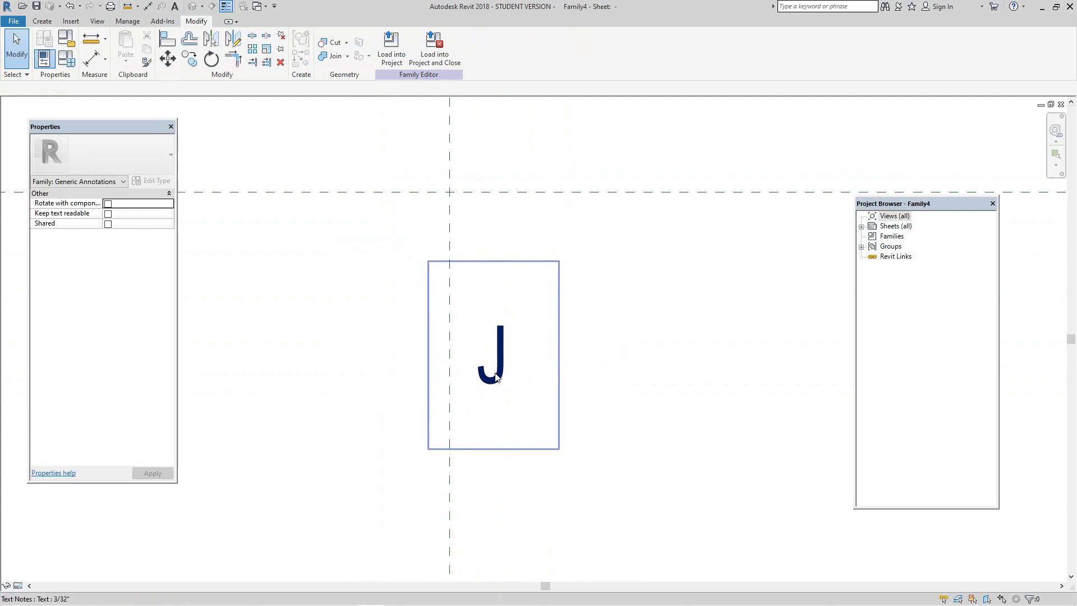
{"action": "left_click", "coordinate": [466, 342]}
{"action": "left_click_drag", "start_coordinate": [457, 333], "coordinate": [450, 196]}
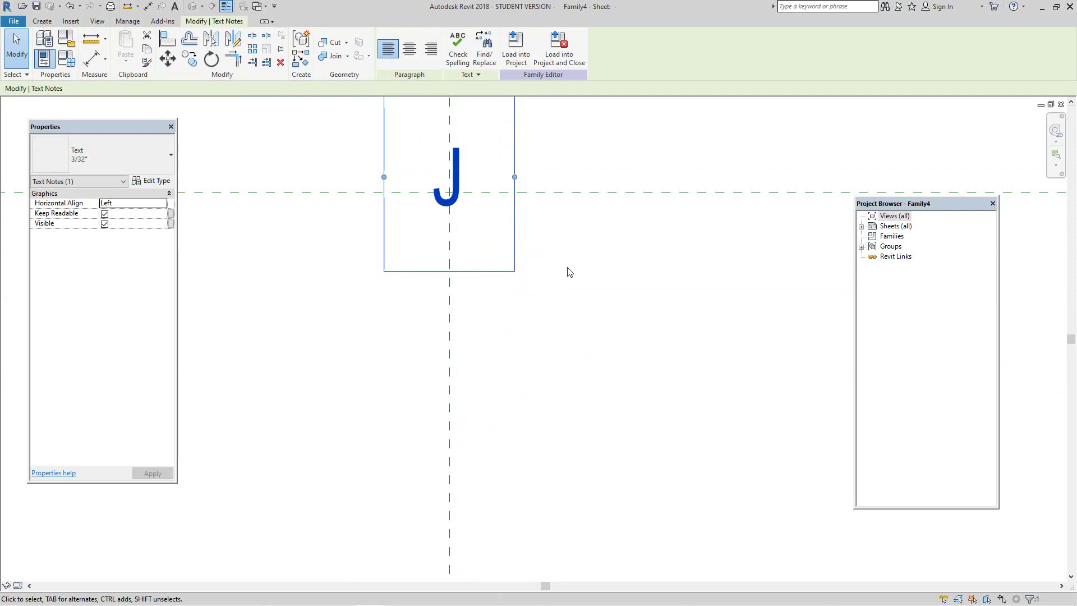
{"action": "scroll", "coordinate": [582, 372], "scroll_direction": "down", "scroll_amount": 1}
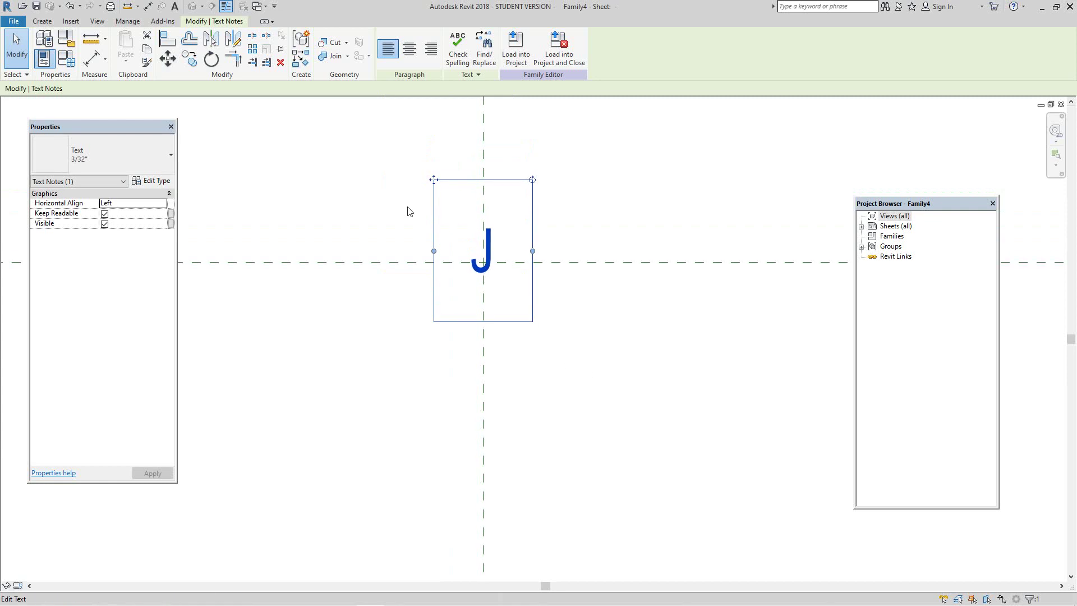
Set the J text note's horizontal alignment to Center and deselect it.
{"action": "left_click", "coordinate": [17, 59]}
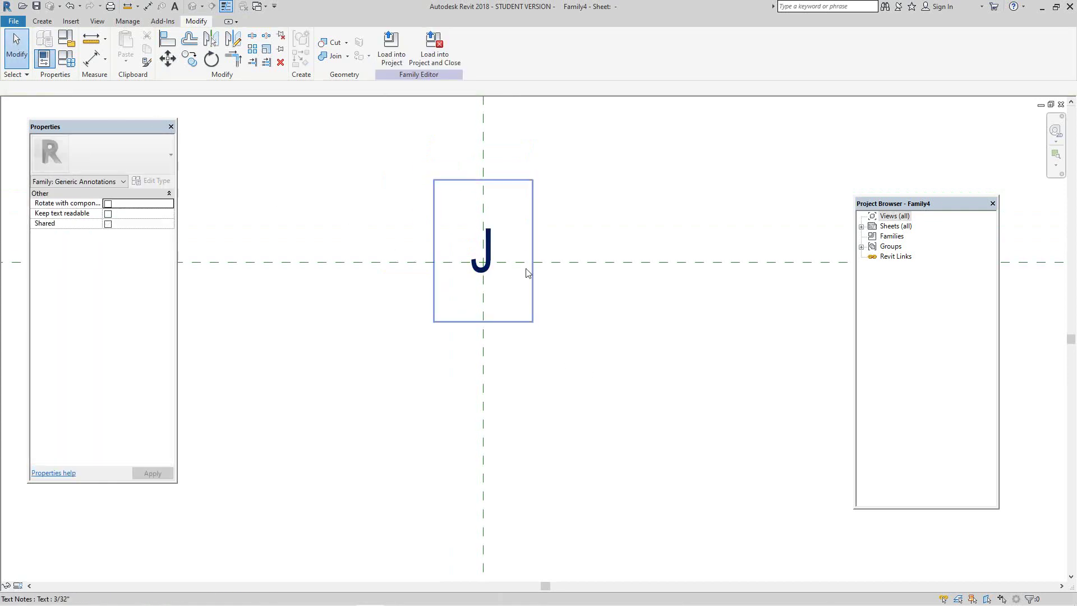
{"action": "scroll", "coordinate": [525, 271], "scroll_direction": "up", "scroll_amount": 1}
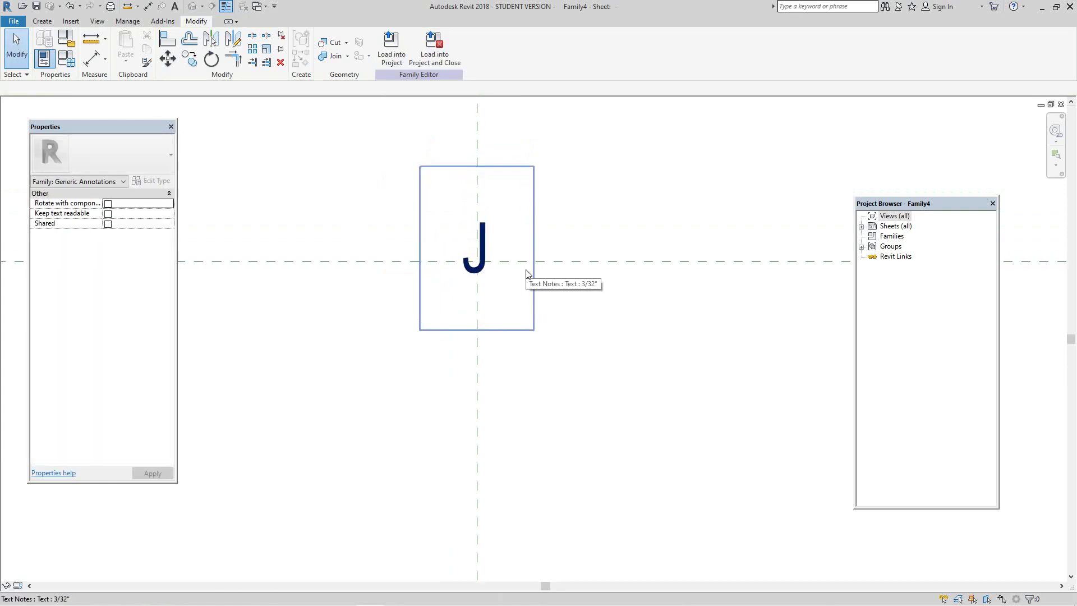
{"action": "left_click", "coordinate": [501, 288]}
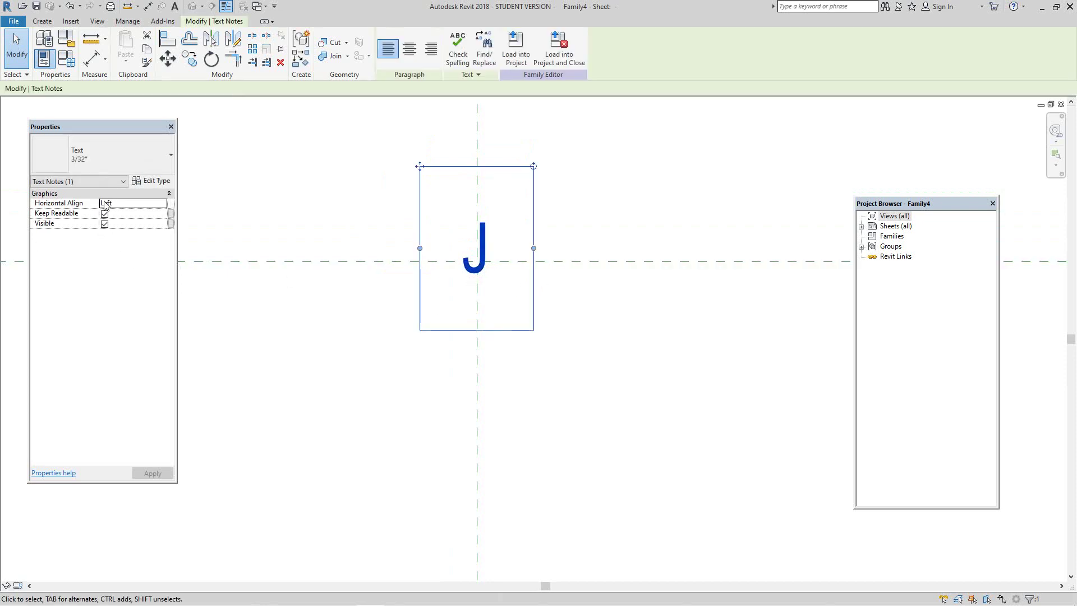
{"action": "left_click", "coordinate": [162, 203]}
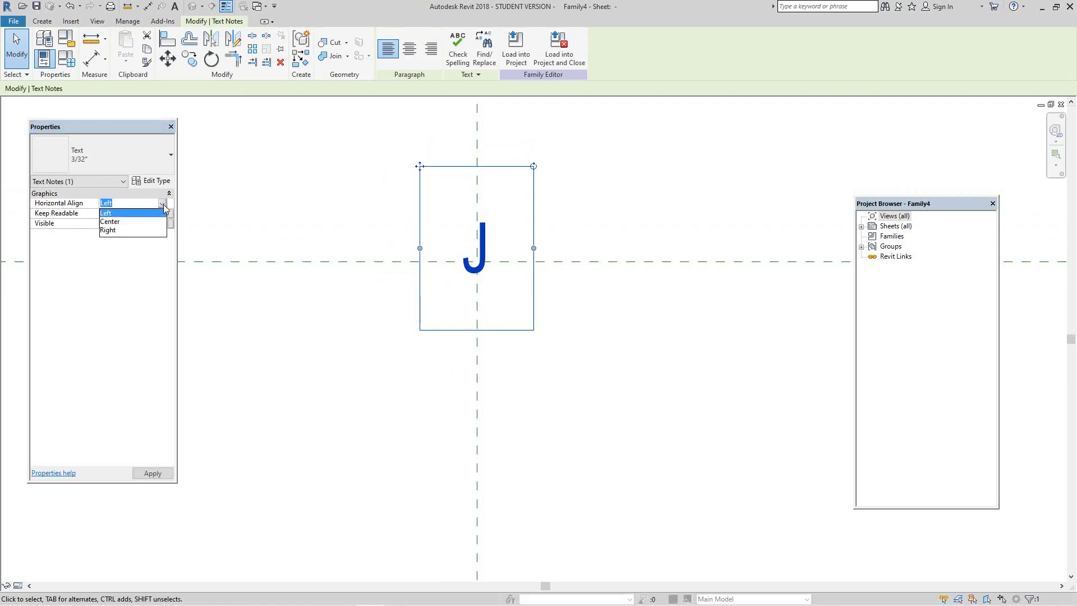
{"action": "left_click", "coordinate": [114, 227]}
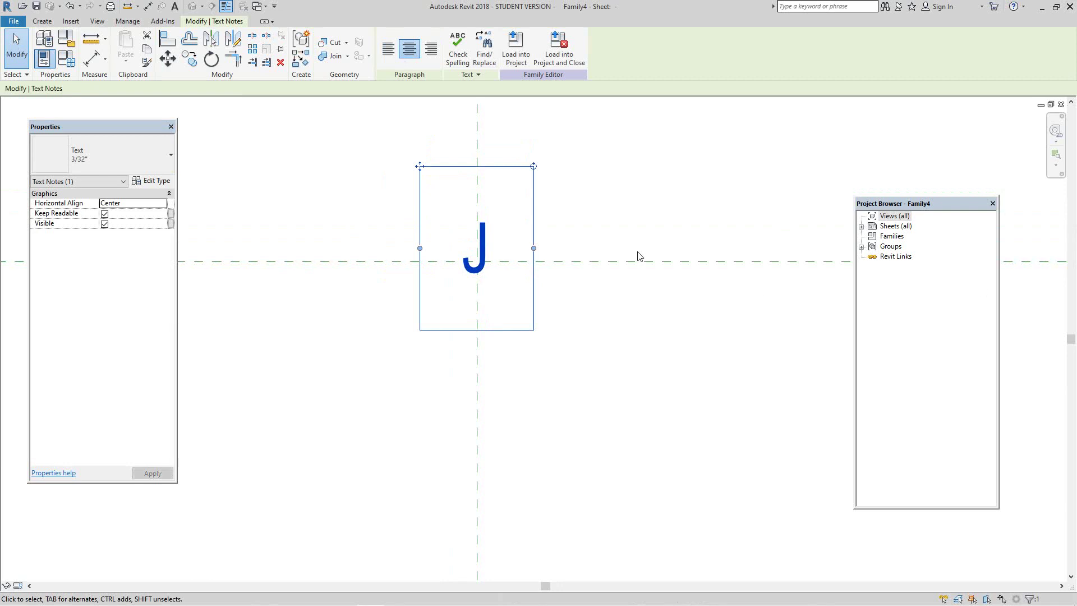
{"action": "scroll", "coordinate": [637, 254], "scroll_direction": "down", "scroll_amount": 1}
{"action": "left_click", "coordinate": [598, 233]}
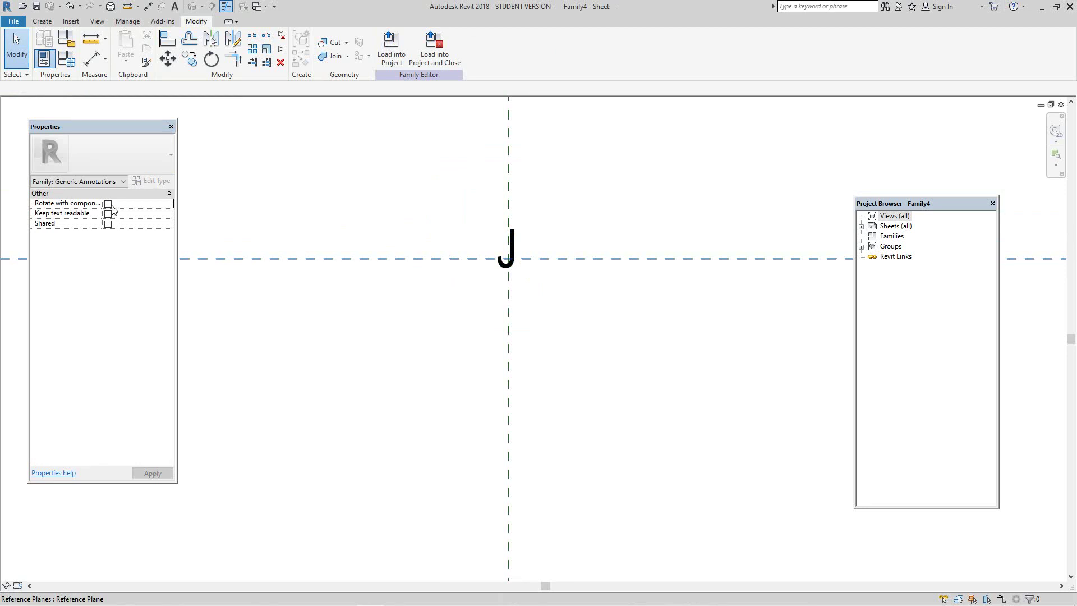
Enable Rotate with component and Keep text readable for the generic annotation family.
{"action": "left_click", "coordinate": [534, 289]}
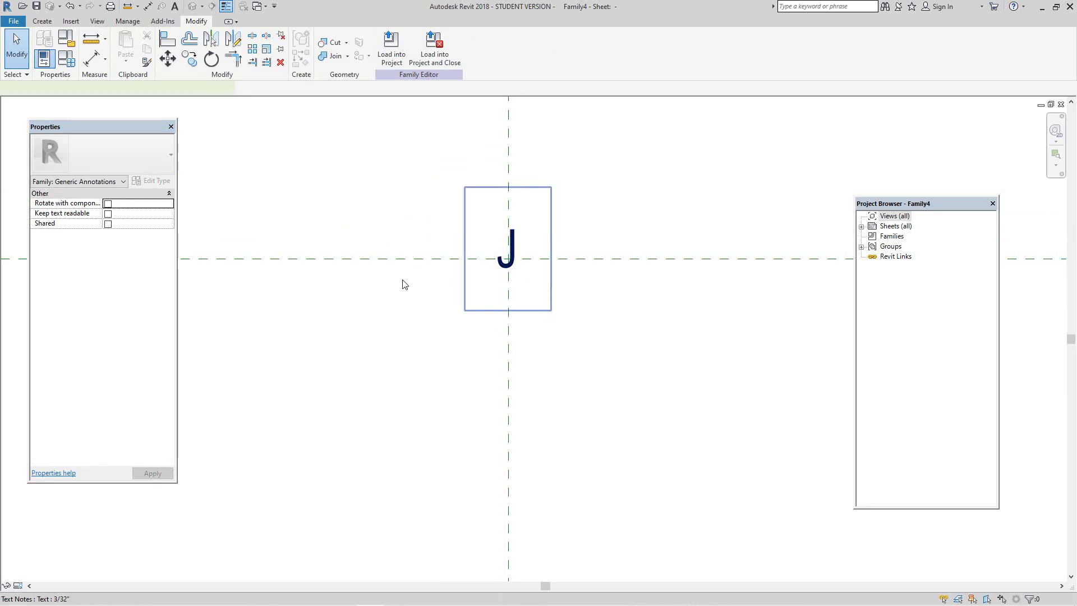
{"action": "left_click", "coordinate": [402, 362]}
{"action": "left_click", "coordinate": [108, 204]}
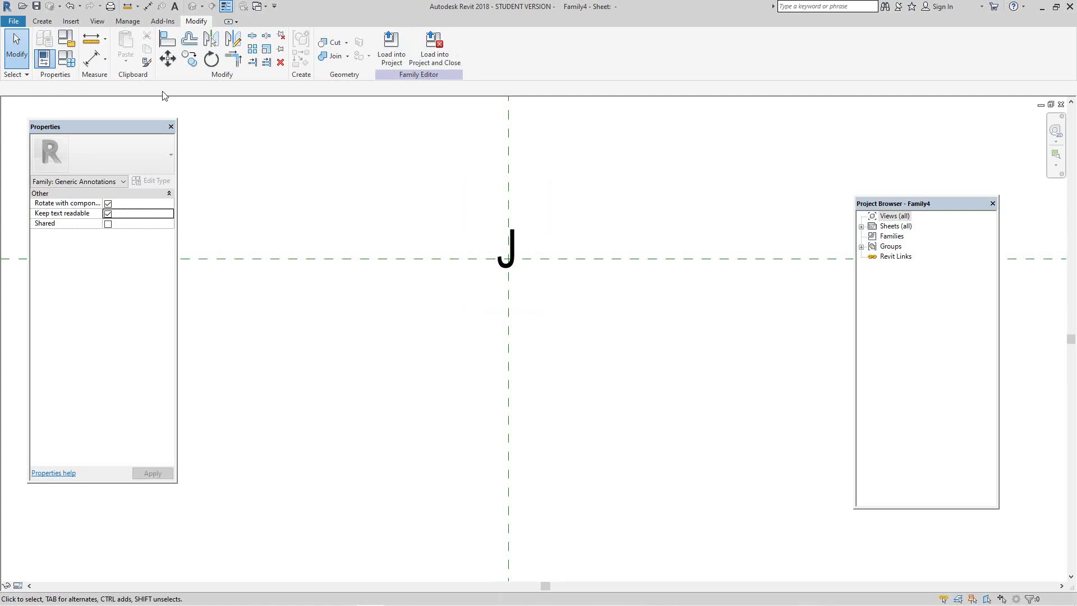
Draw a circle with a fixed 1/16" radius centred on the reference plane intersection and end the Line command.
{"action": "left_click", "coordinate": [42, 21]}
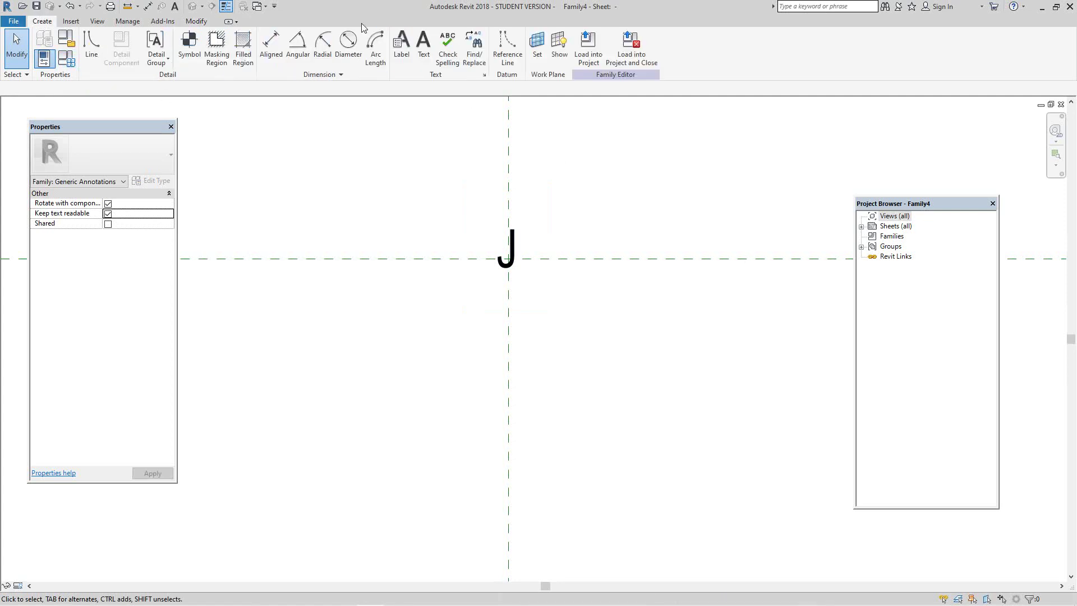
{"action": "left_click", "coordinate": [91, 46]}
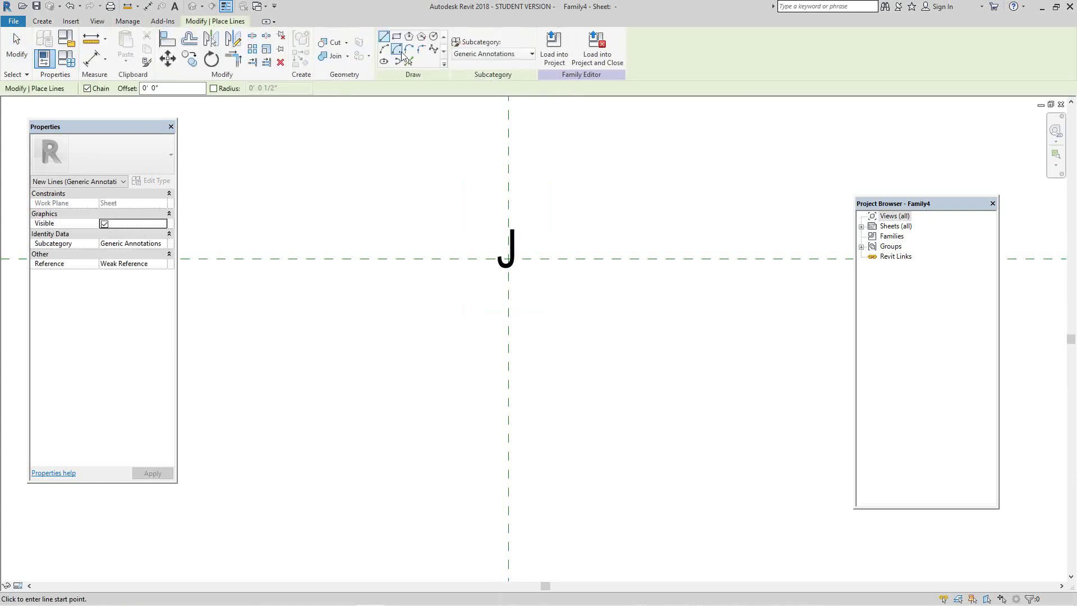
{"action": "left_click", "coordinate": [434, 37]}
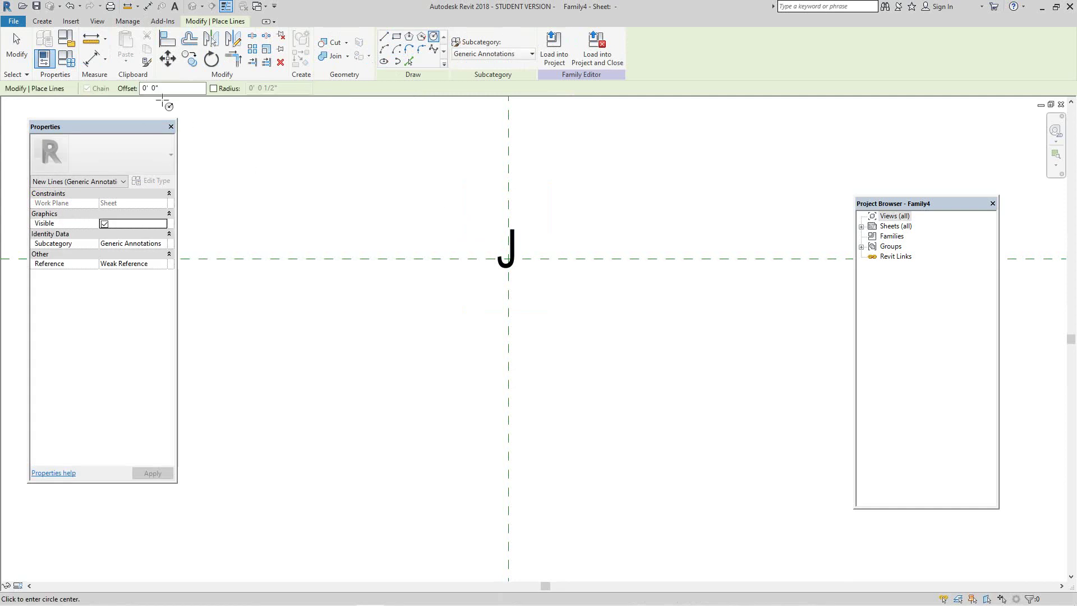
{"action": "left_click", "coordinate": [214, 89]}
{"action": "left_click", "coordinate": [272, 89]}
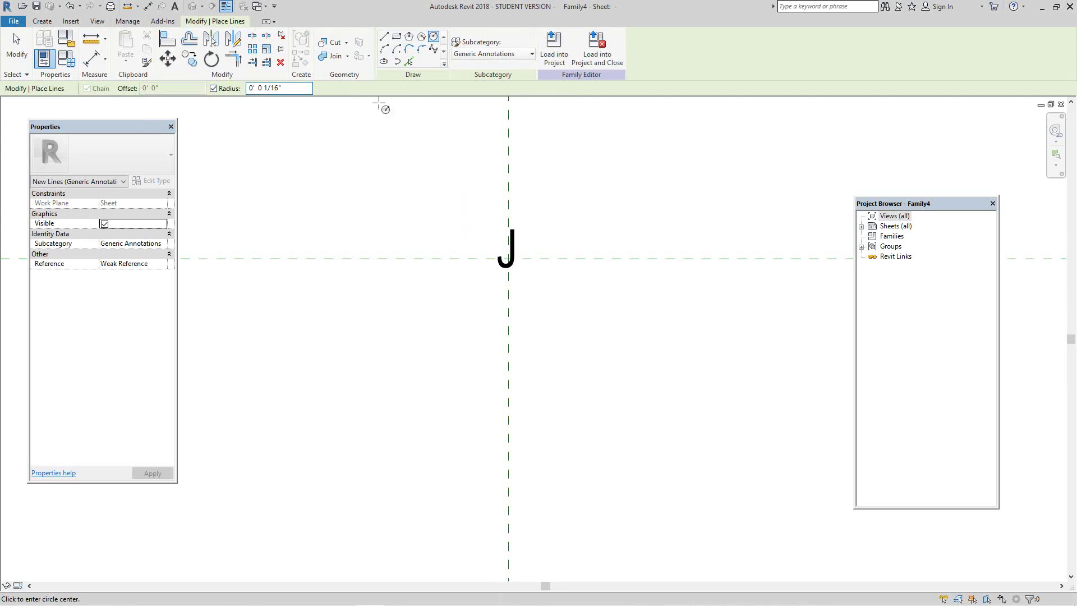
{"action": "scroll", "coordinate": [505, 247], "scroll_direction": "up", "scroll_amount": 2}
{"action": "scroll", "coordinate": [505, 247], "scroll_direction": "up", "scroll_amount": 1}
{"action": "scroll", "coordinate": [508, 252], "scroll_direction": "up", "scroll_amount": 2}
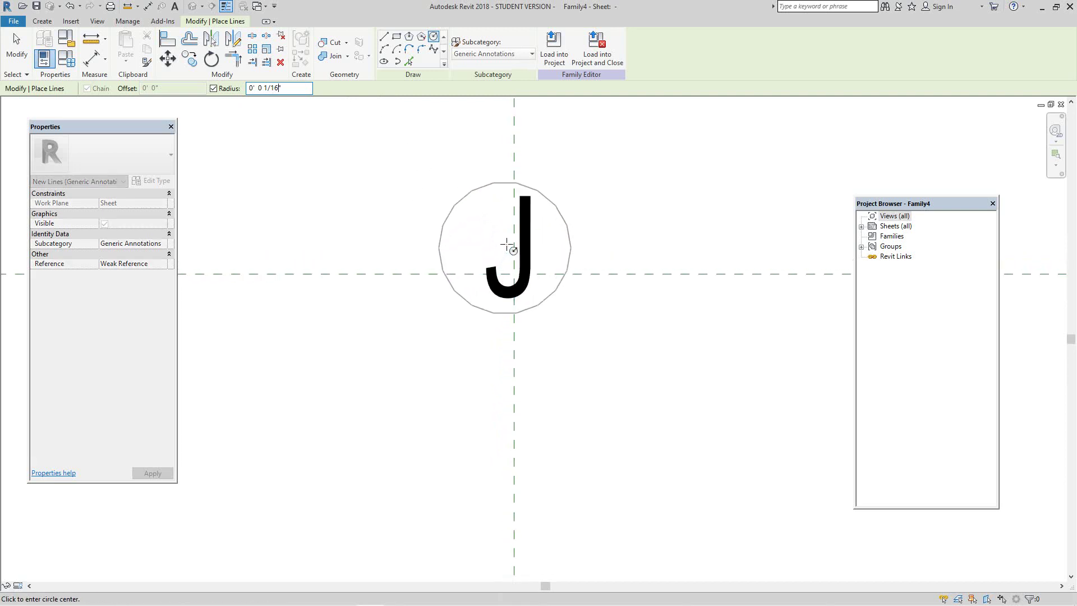
{"action": "left_click", "coordinate": [514, 274]}
{"action": "right_click", "coordinate": [521, 278]}
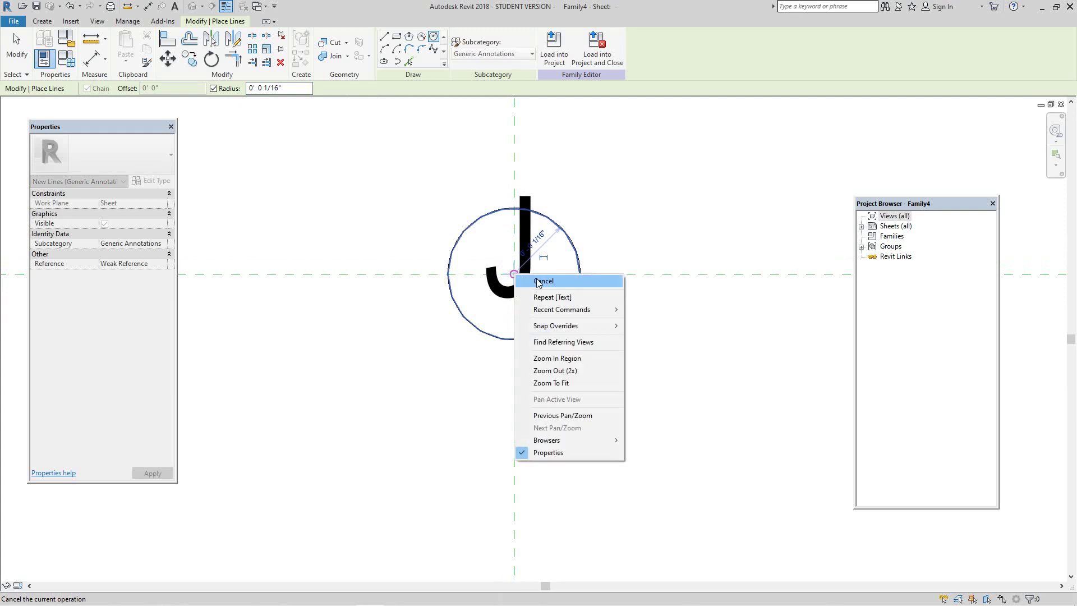
{"action": "left_click", "coordinate": [540, 282]}
Move the J text note straight down so the letter sits centred inside the circle, and deselect it.
{"action": "left_click", "coordinate": [522, 302]}
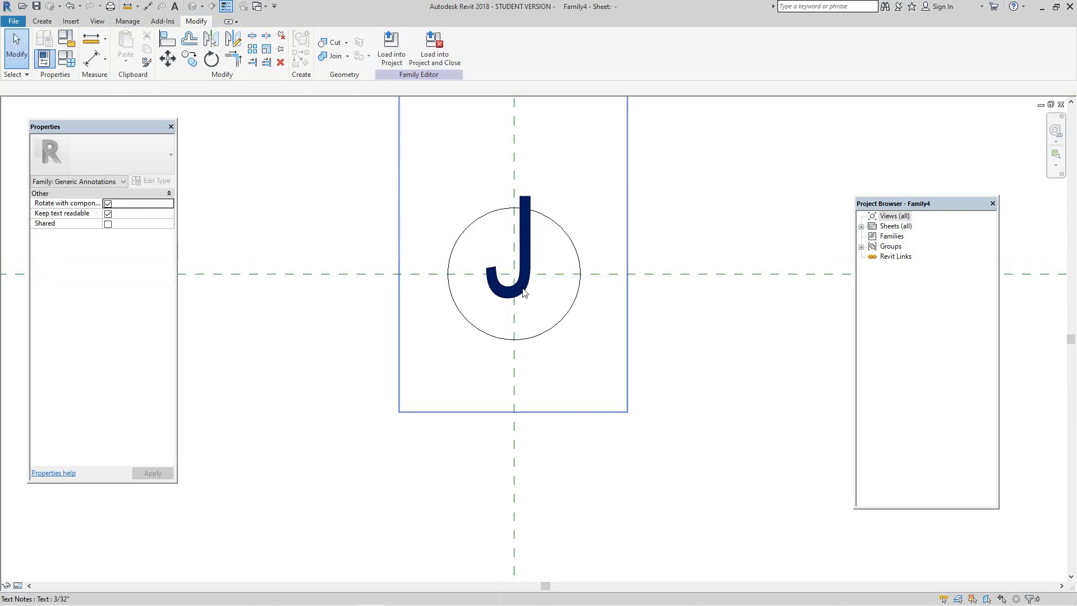
{"action": "left_click_drag", "start_coordinate": [522, 303], "coordinate": [521, 332]}
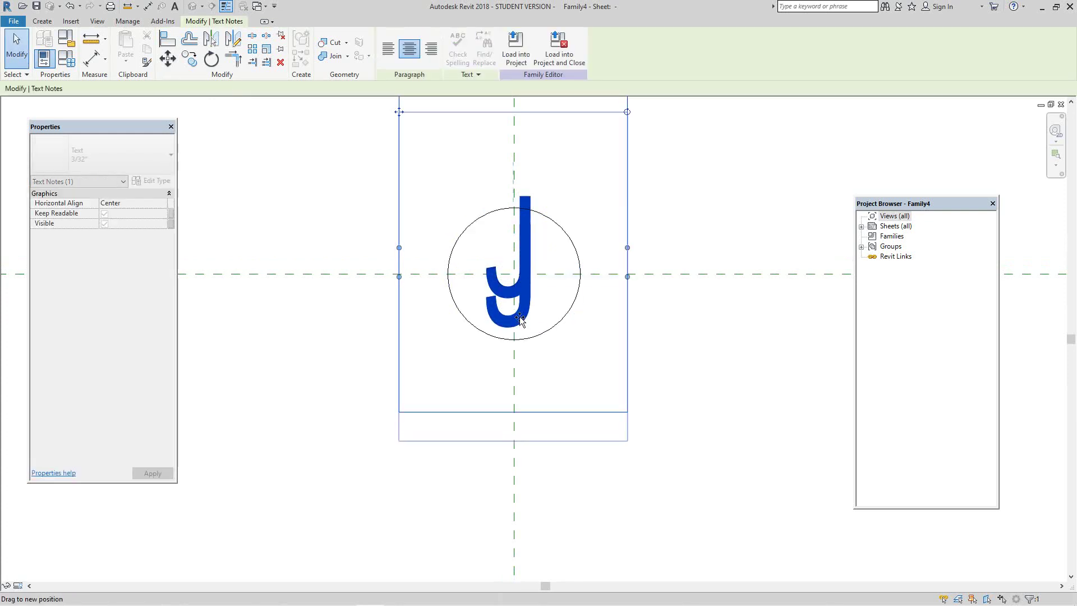
{"action": "left_click", "coordinate": [669, 313]}
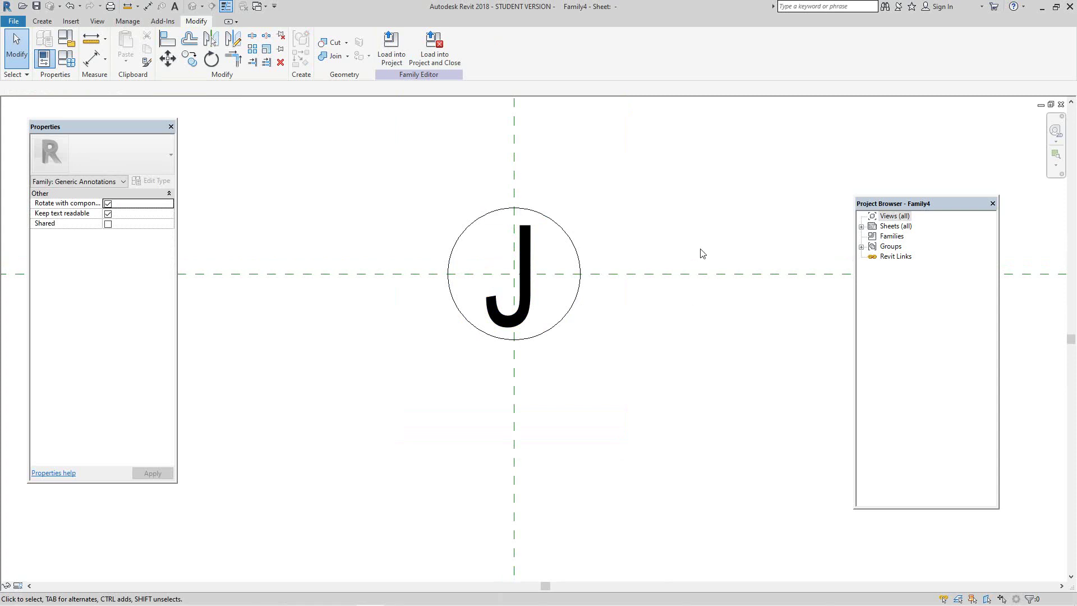
{"action": "scroll", "coordinate": [691, 268], "scroll_direction": "down", "scroll_amount": 2}
{"action": "scroll", "coordinate": [653, 347], "scroll_direction": "up", "scroll_amount": 1}
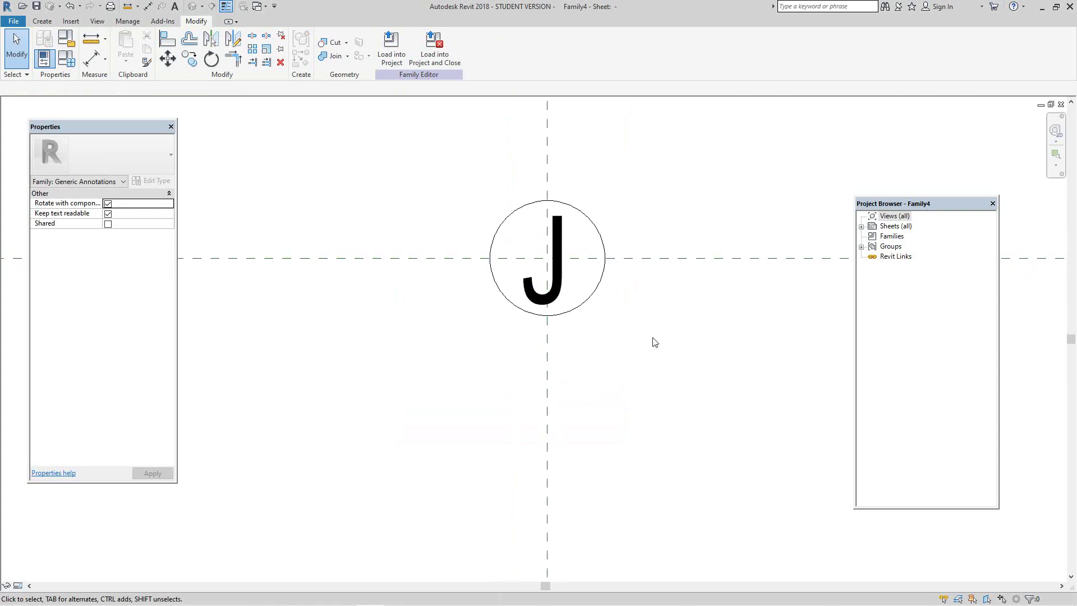
{"action": "middle_click_drag", "start_coordinate": [682, 330], "coordinate": [692, 327]}
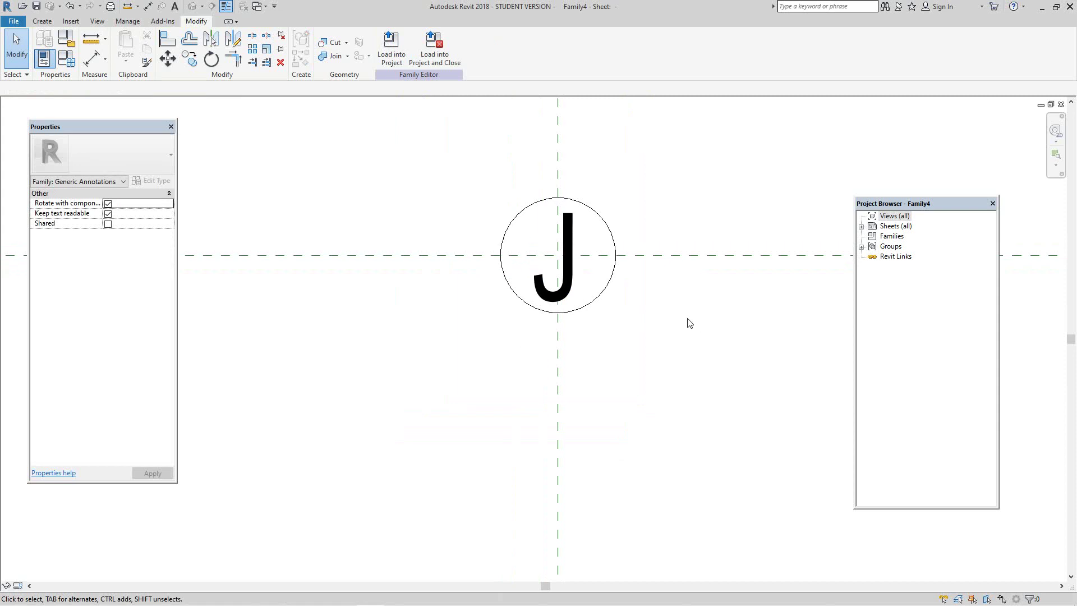
Start saving the family to the Desktop and base its file name on Junction Box.rfa, adding aNNOTATION after Box.
{"action": "left_click", "coordinate": [12, 22]}
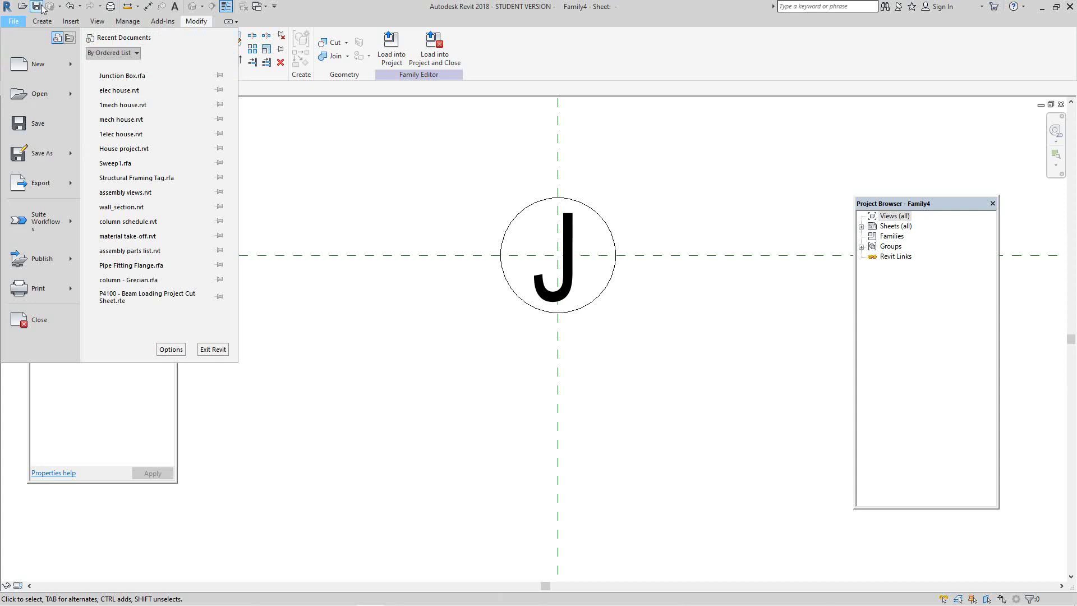
{"action": "left_click", "coordinate": [291, 164]}
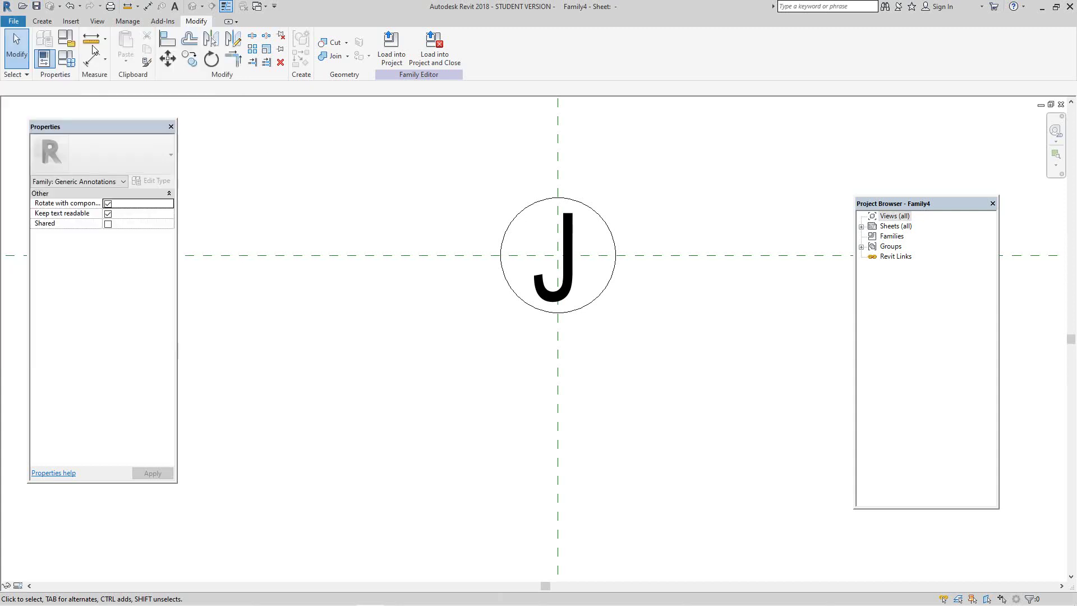
{"action": "left_click", "coordinate": [35, 7]}
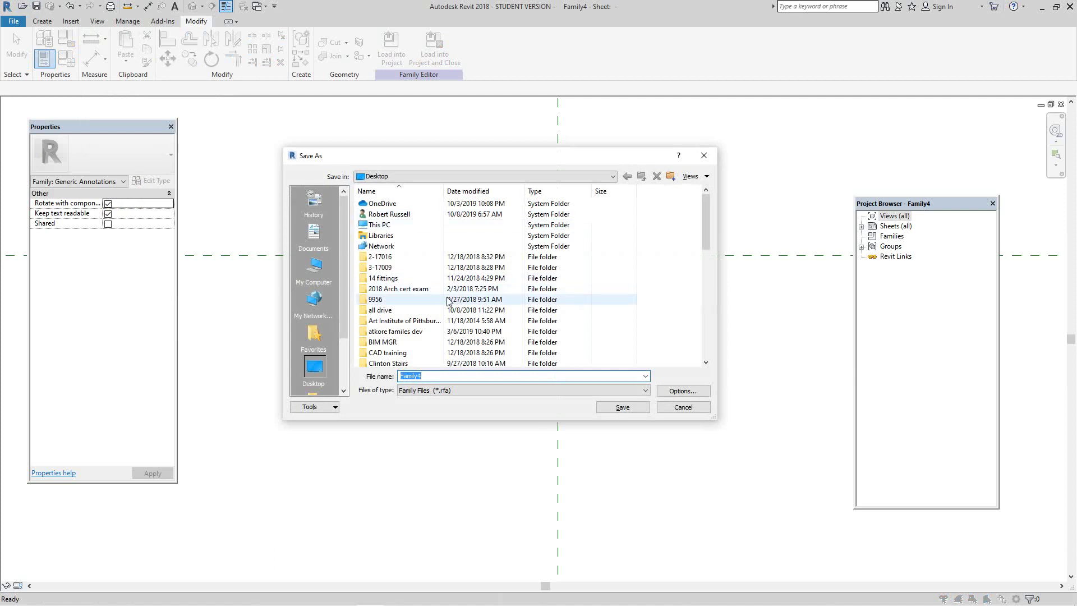
{"action": "scroll", "coordinate": [438, 298], "scroll_direction": "down", "scroll_amount": 5}
{"action": "scroll", "coordinate": [438, 313], "scroll_direction": "down", "scroll_amount": 3}
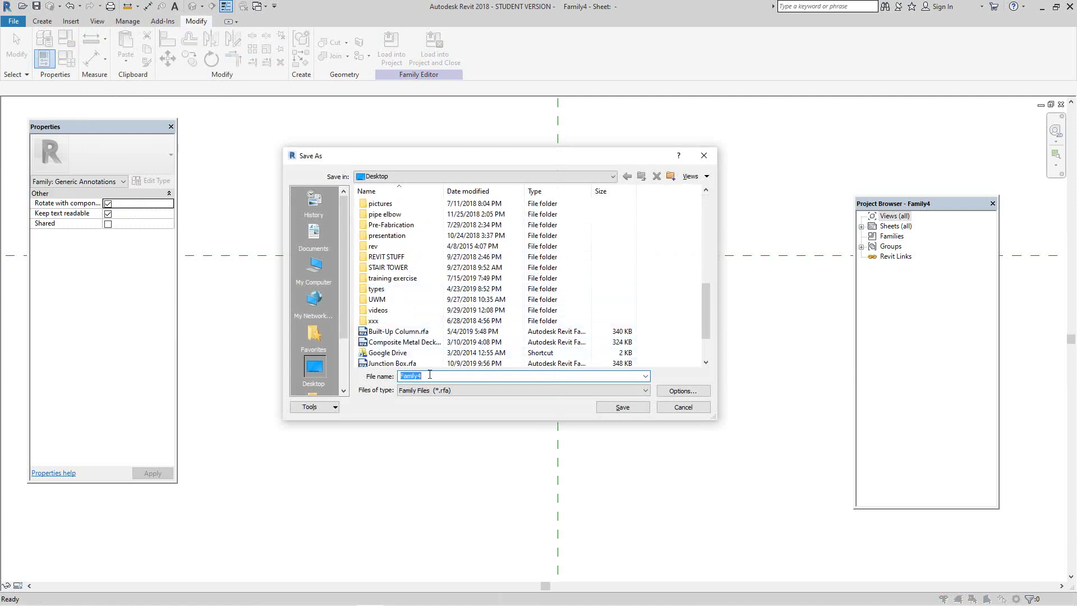
{"action": "left_click", "coordinate": [413, 363]}
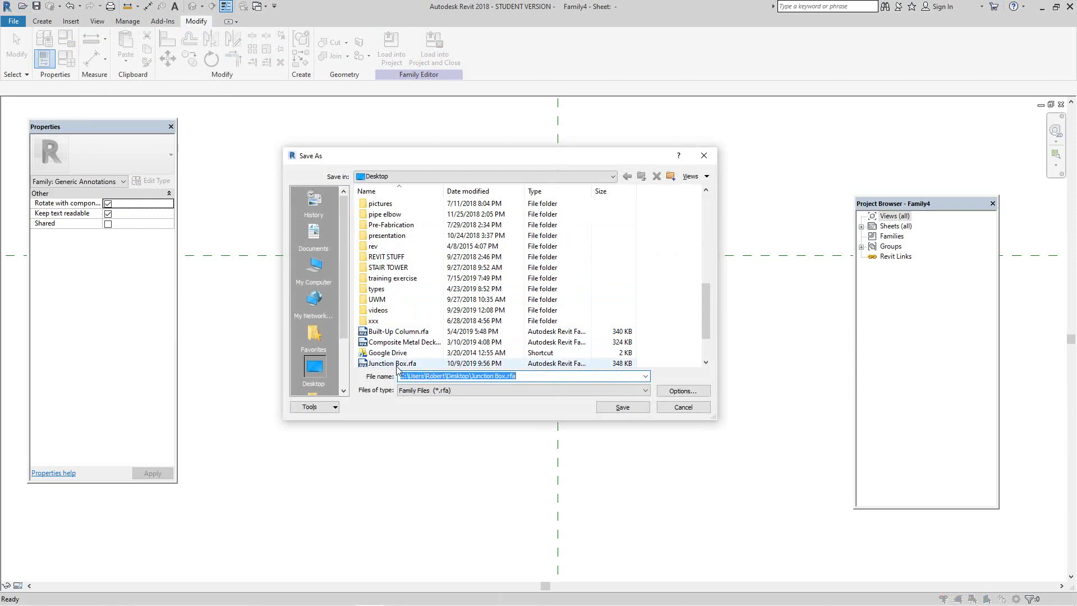
{"action": "left_click", "coordinate": [433, 376]}
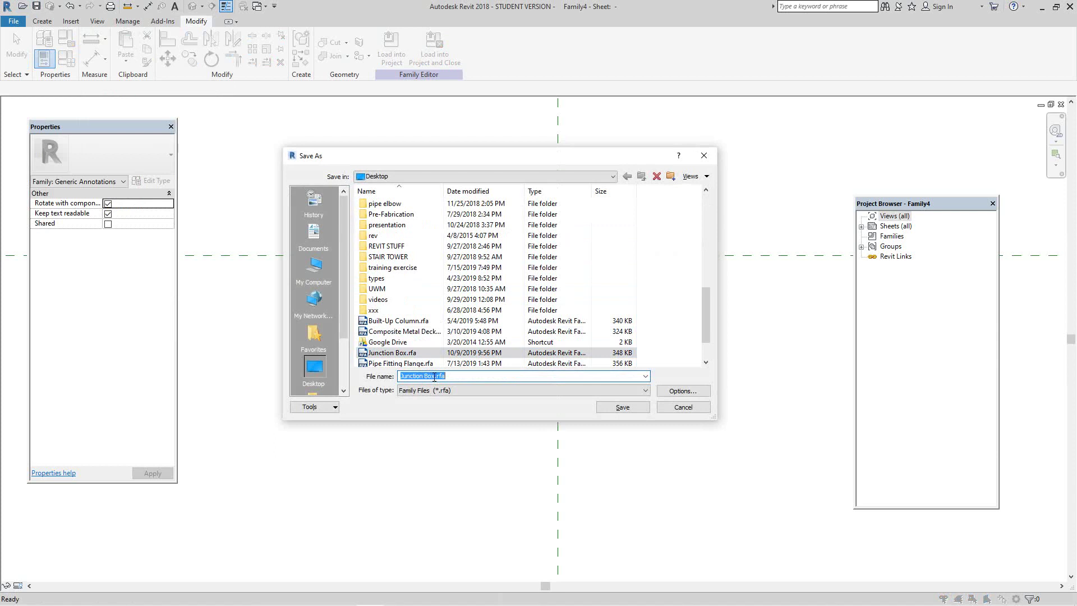
{"action": "left_click", "coordinate": [434, 377]}
{"action": "type", "text": "aNNOTATION"}
Set the maximum backups to 1 in the file save options.
{"action": "left_click", "coordinate": [683, 391]}
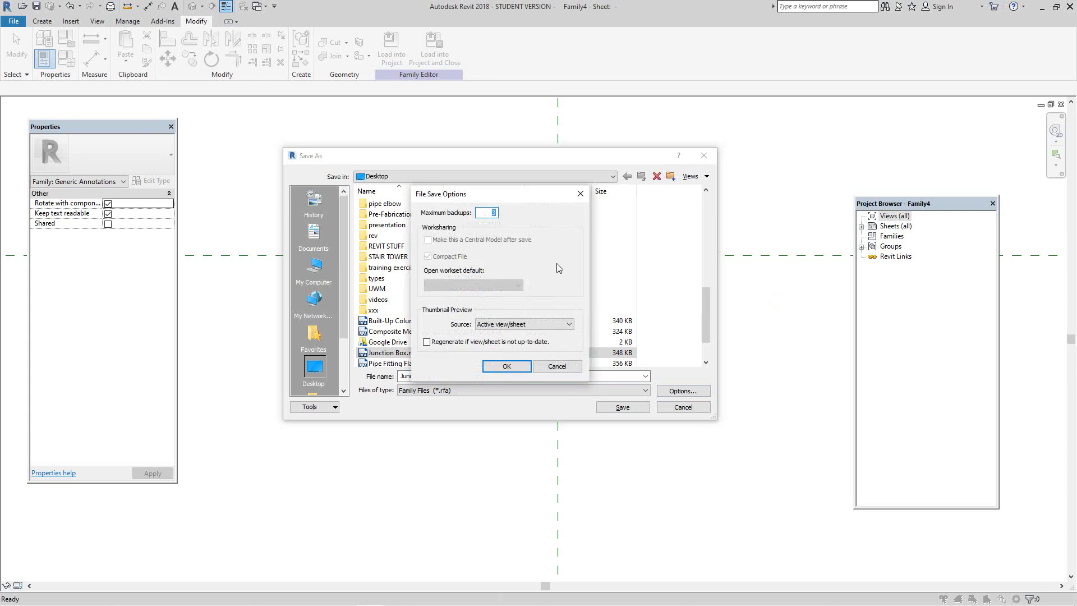
{"action": "type", "text": "1"}
{"action": "left_click", "coordinate": [520, 368]}
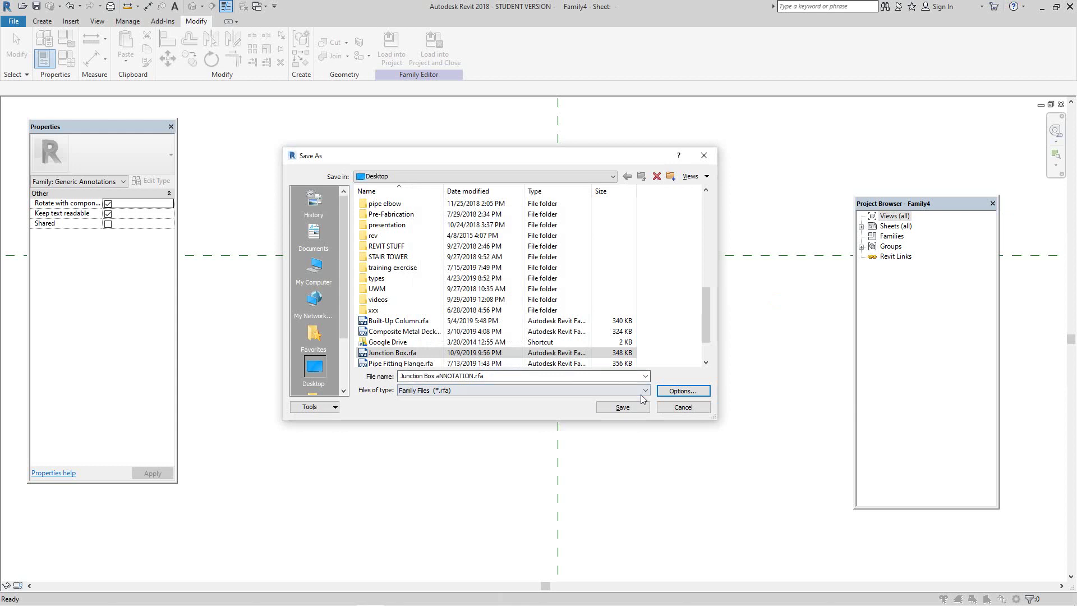
Correct the file name's capitalization to Junction Box Annotation.rfa and save the family.
{"action": "left_click", "coordinate": [627, 410]}
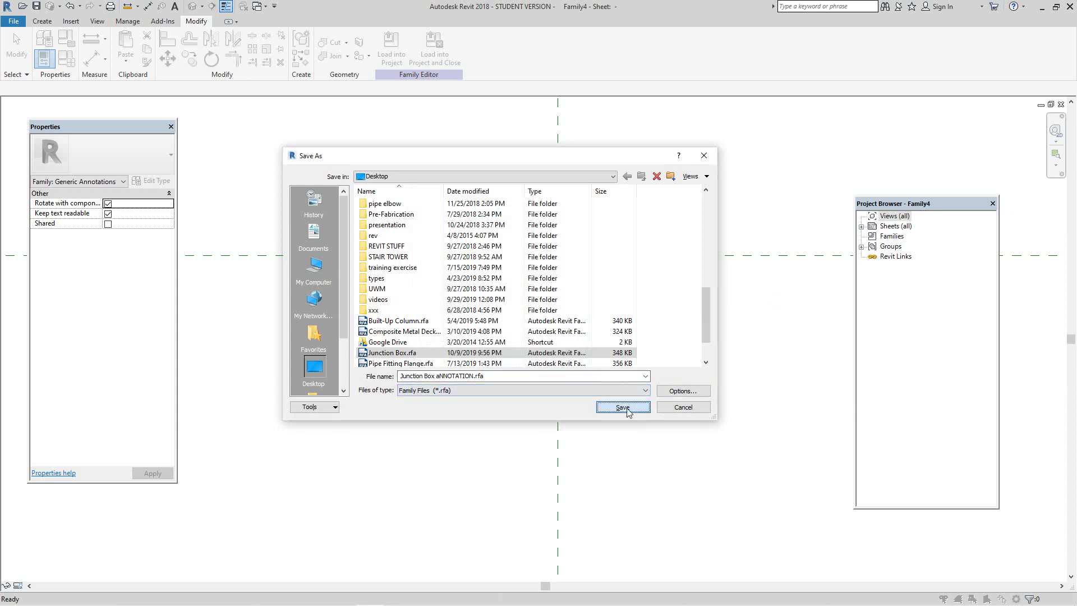
{"action": "left_click", "coordinate": [437, 376]}
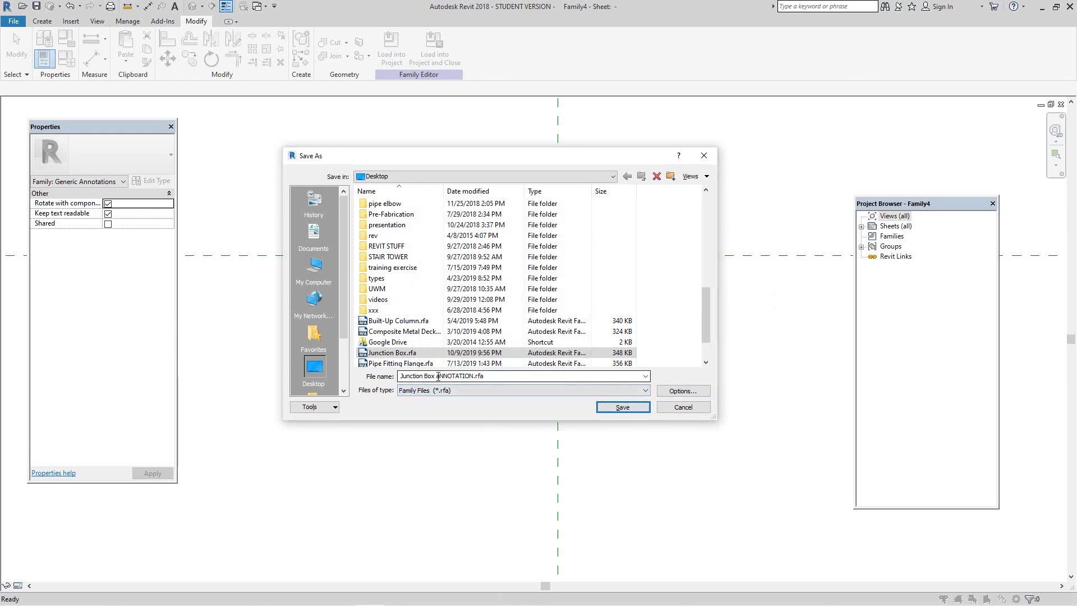
{"action": "key", "text": "ctrl+a"}
{"action": "left_click", "coordinate": [437, 376]}
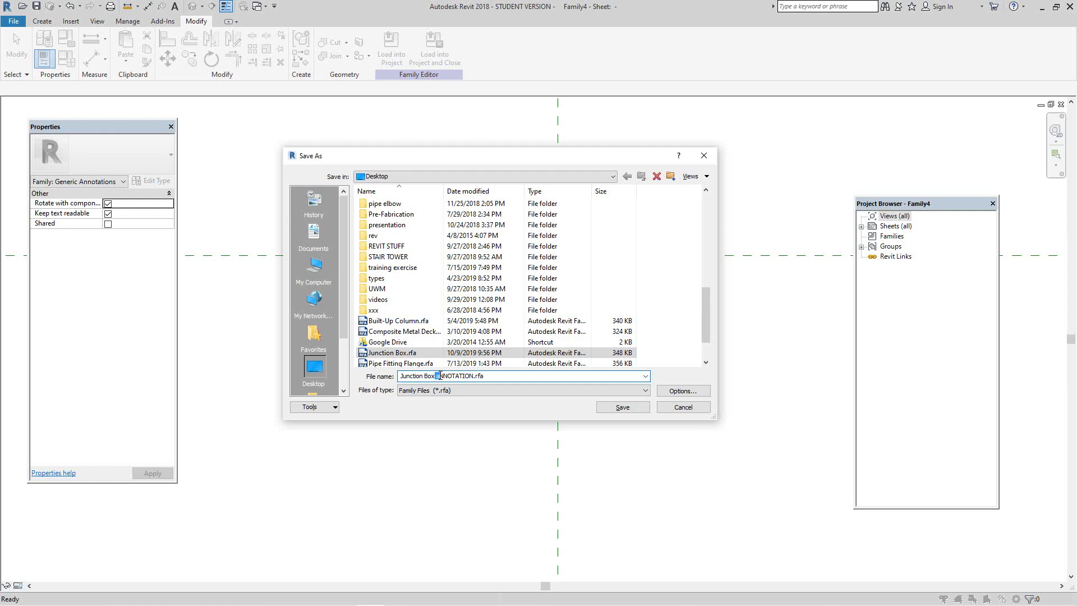
{"action": "key", "text": "Delete"}
{"action": "key", "text": "Delete"}
{"action": "key", "text": "Delete"}
{"action": "key", "text": "Delete"}
{"action": "key", "text": "Delete"}
{"action": "key", "text": "Delete"}
{"action": "left_click", "coordinate": [624, 409]}
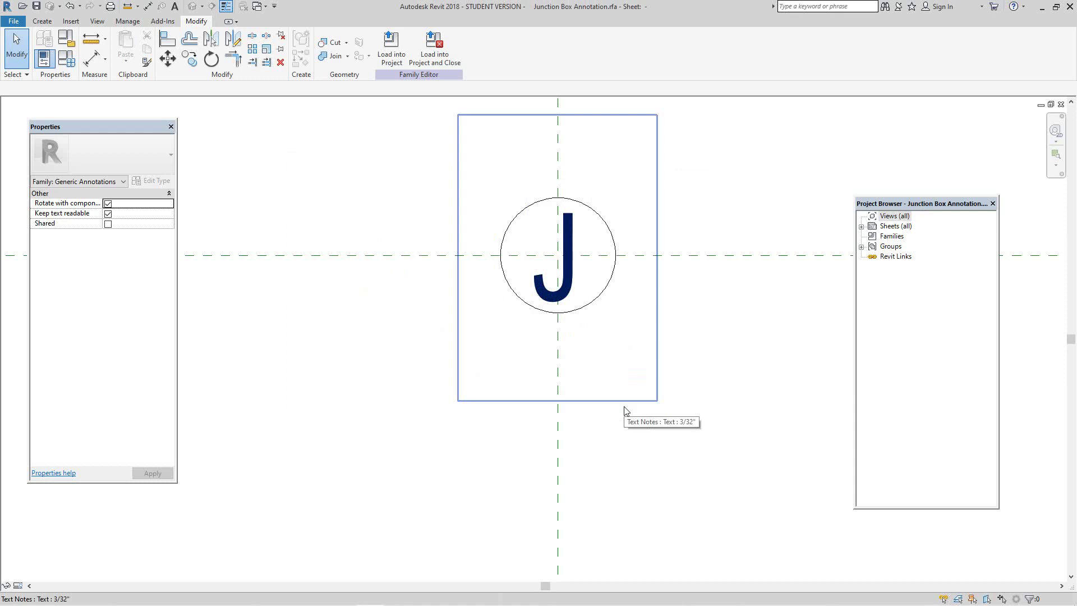
Load the annotation into the Junction Box family and place it near the centre of the box in the Ref. Level plan.
{"action": "left_click", "coordinate": [390, 48]}
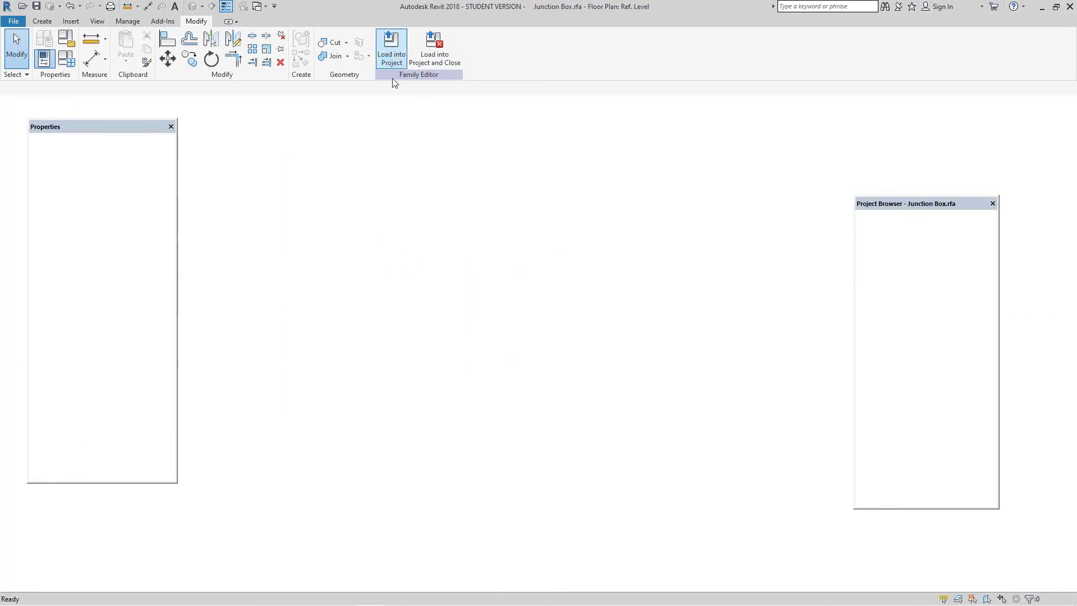
{"action": "scroll", "coordinate": [470, 317], "scroll_direction": "up", "scroll_amount": 1}
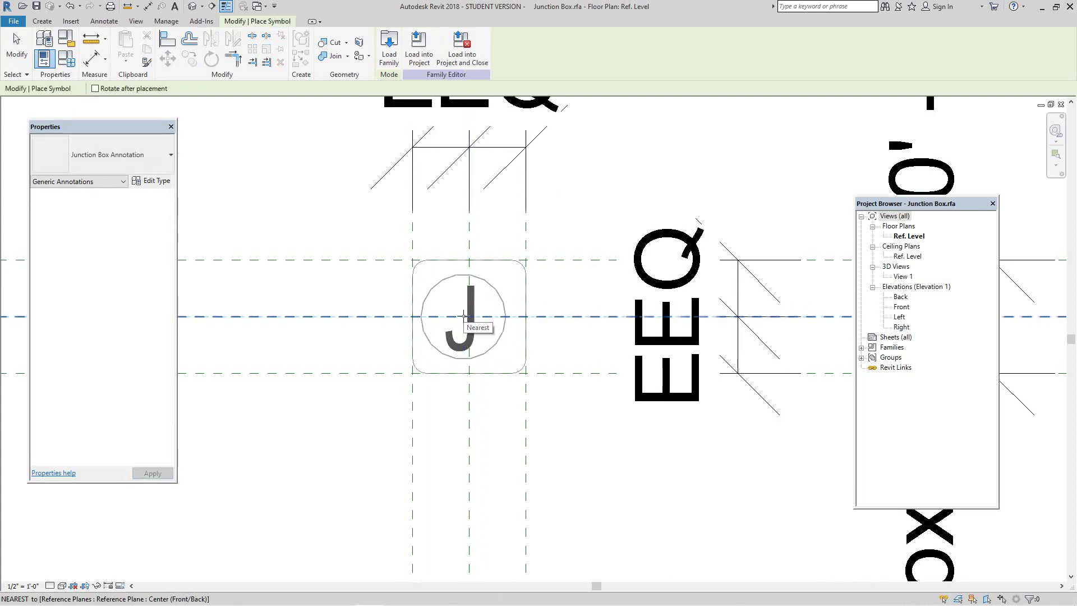
{"action": "left_click", "coordinate": [464, 315]}
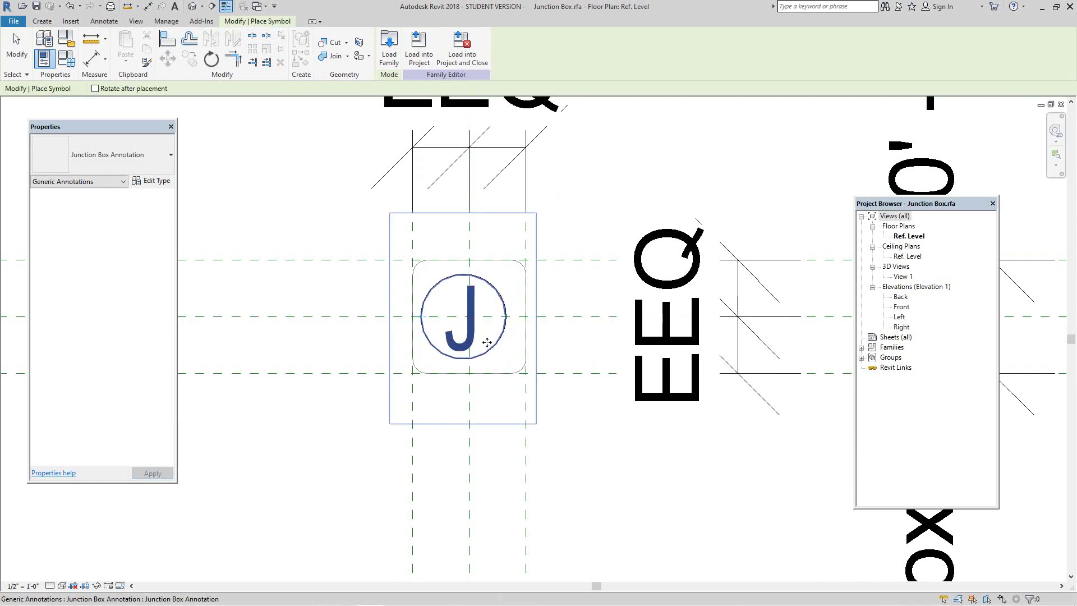
{"action": "key", "text": "Escape"}
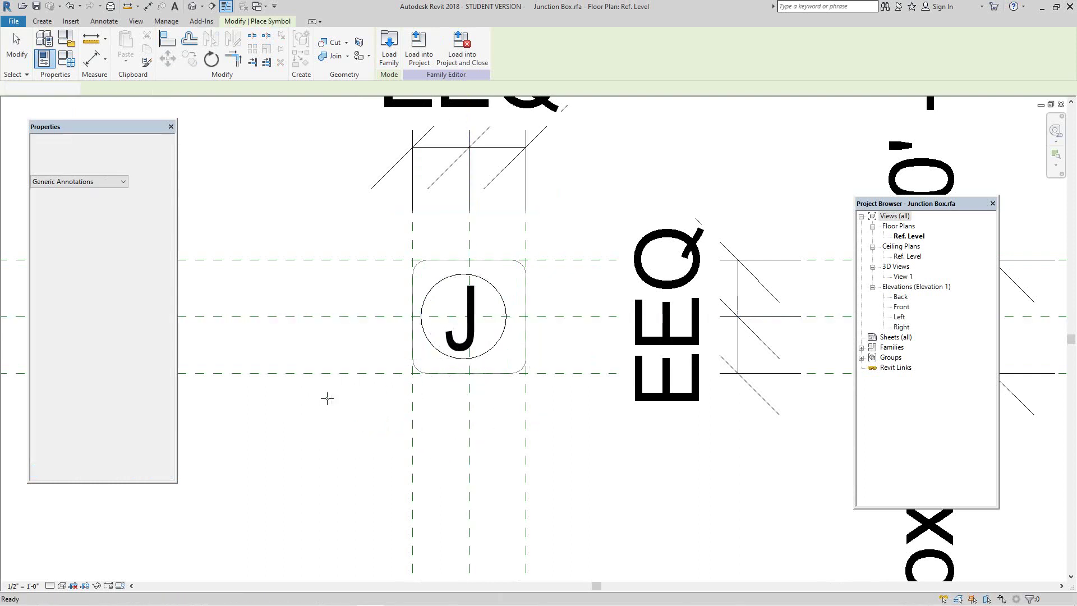
Align the circled-J annotation with the horizontal and vertical centre reference planes and lock both alignments.
{"action": "key", "text": "Escape"}
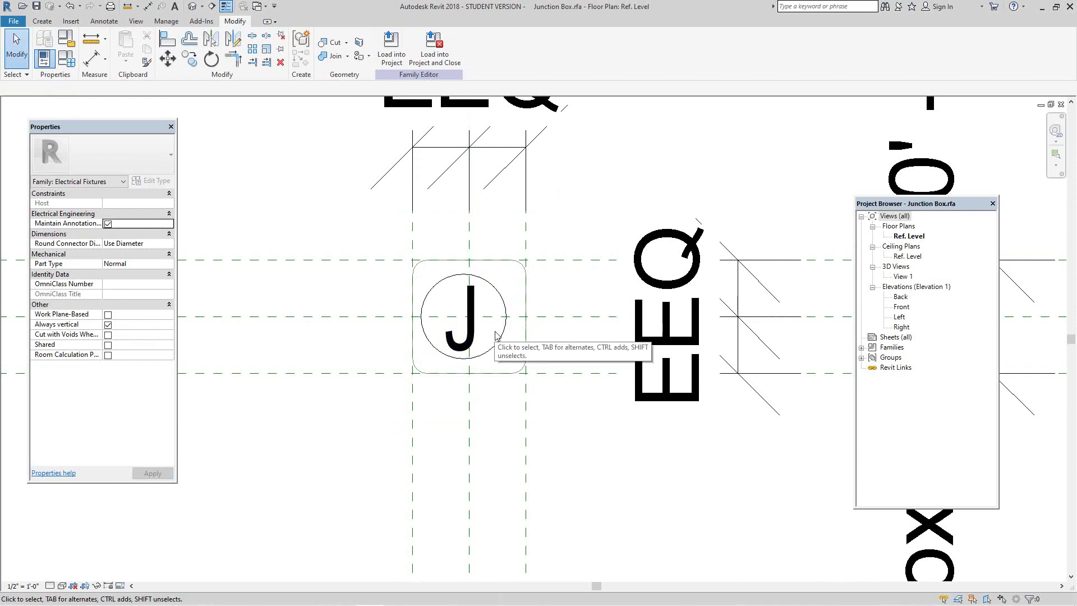
{"action": "left_click", "coordinate": [167, 39]}
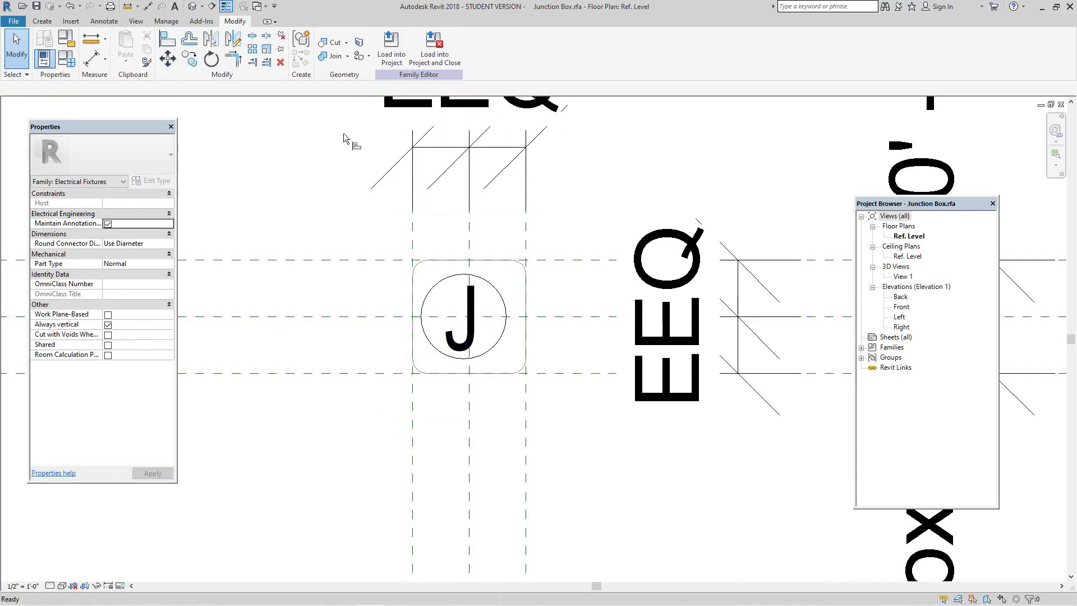
{"action": "left_click", "coordinate": [373, 317]}
{"action": "left_click", "coordinate": [464, 324]}
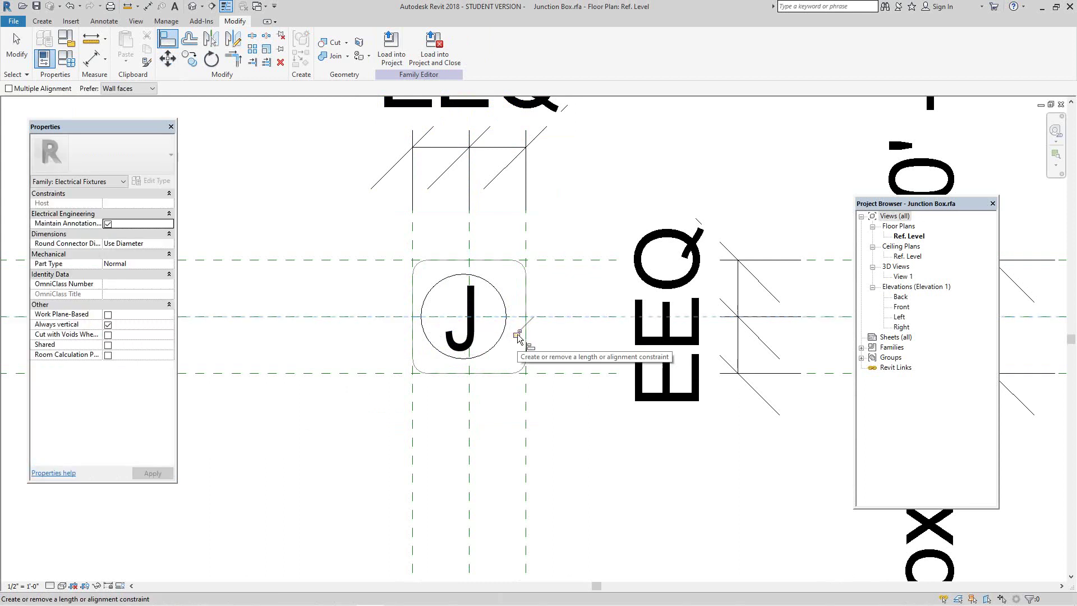
{"action": "left_click", "coordinate": [471, 283]}
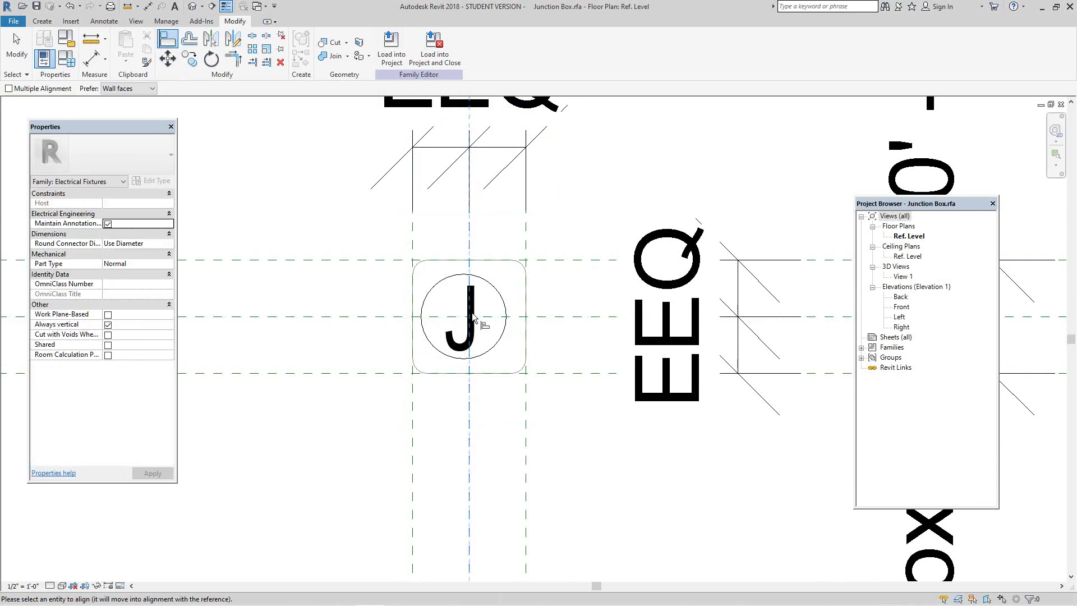
{"action": "left_click", "coordinate": [471, 334]}
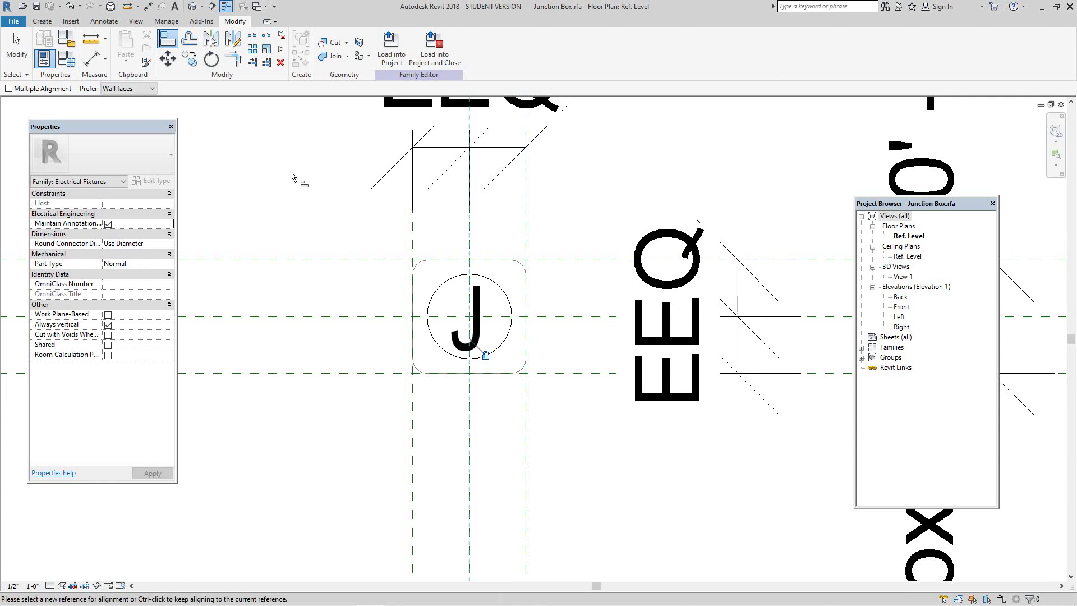
{"action": "scroll", "coordinate": [288, 177], "scroll_direction": "down", "scroll_amount": 2}
{"action": "middle_click_drag", "start_coordinate": [308, 194], "coordinate": [356, 207]}
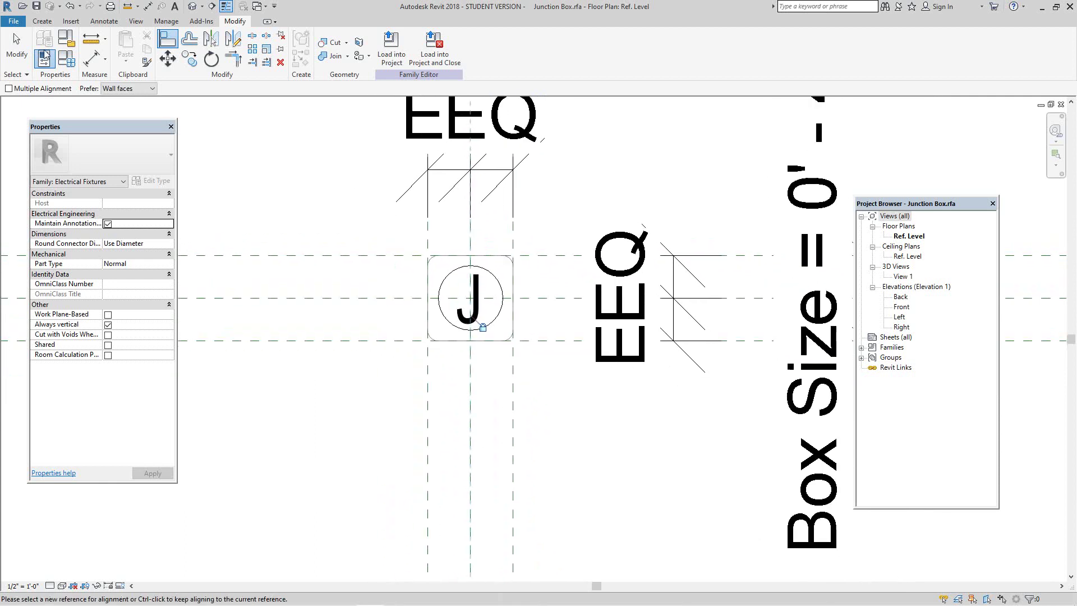
Open the project elec house.rvt.
{"action": "left_click", "coordinate": [14, 23]}
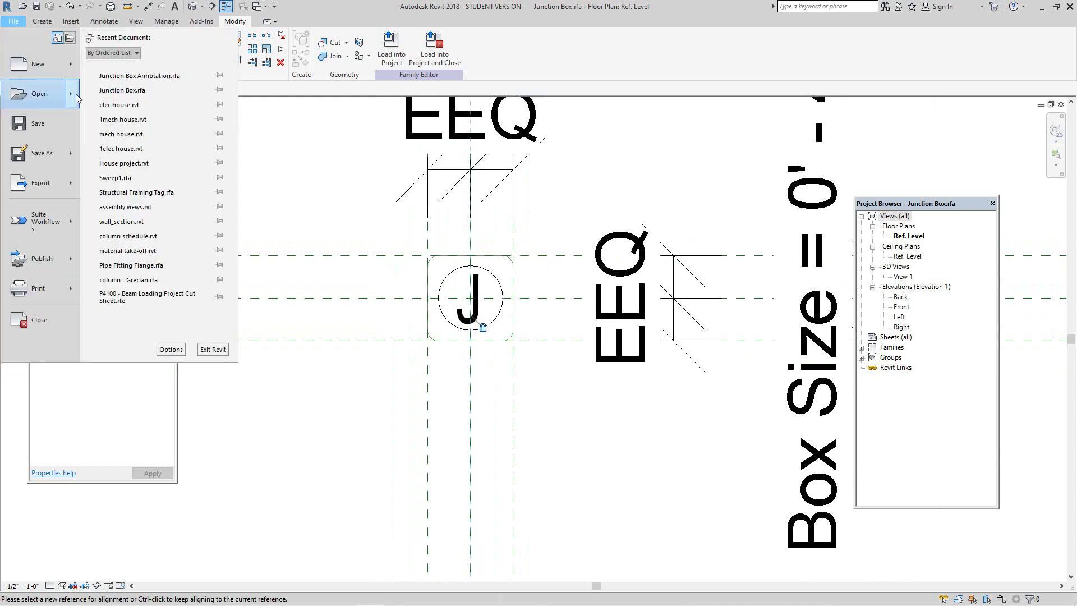
{"action": "key", "text": "Escape"}
{"action": "key", "text": "Escape"}
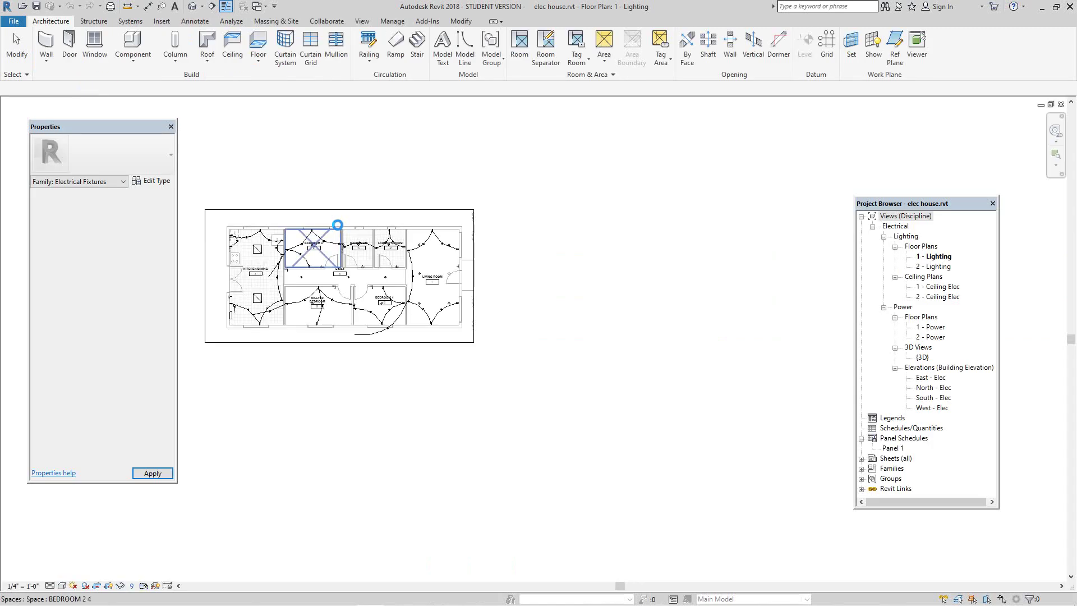
Check both electrical ceiling plans of the house project and display 1 - Ceiling Elec.
{"action": "double_click", "coordinate": [936, 289]}
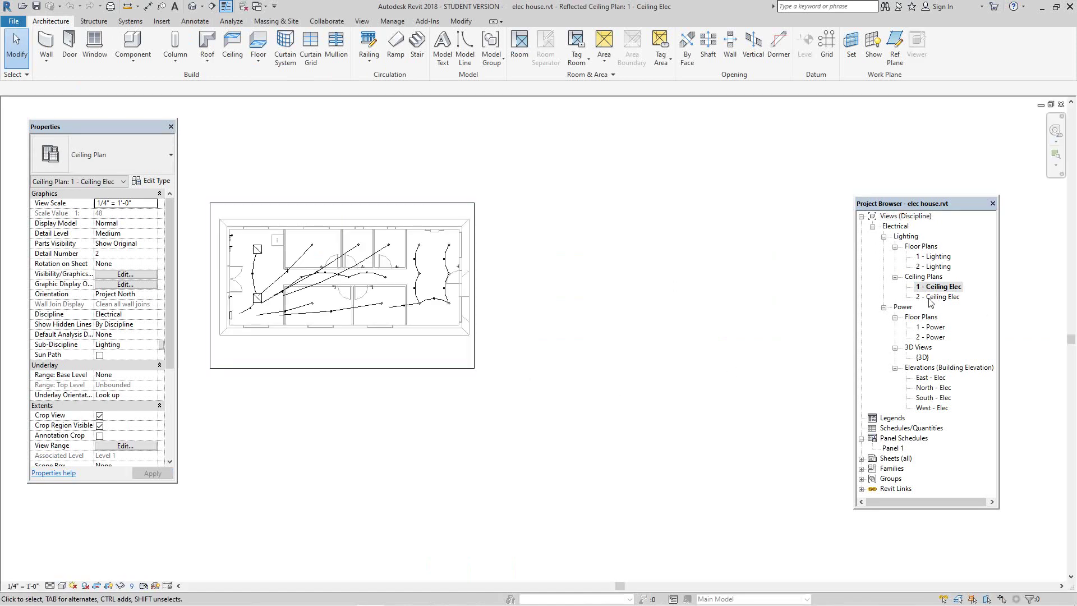
{"action": "double_click", "coordinate": [936, 297]}
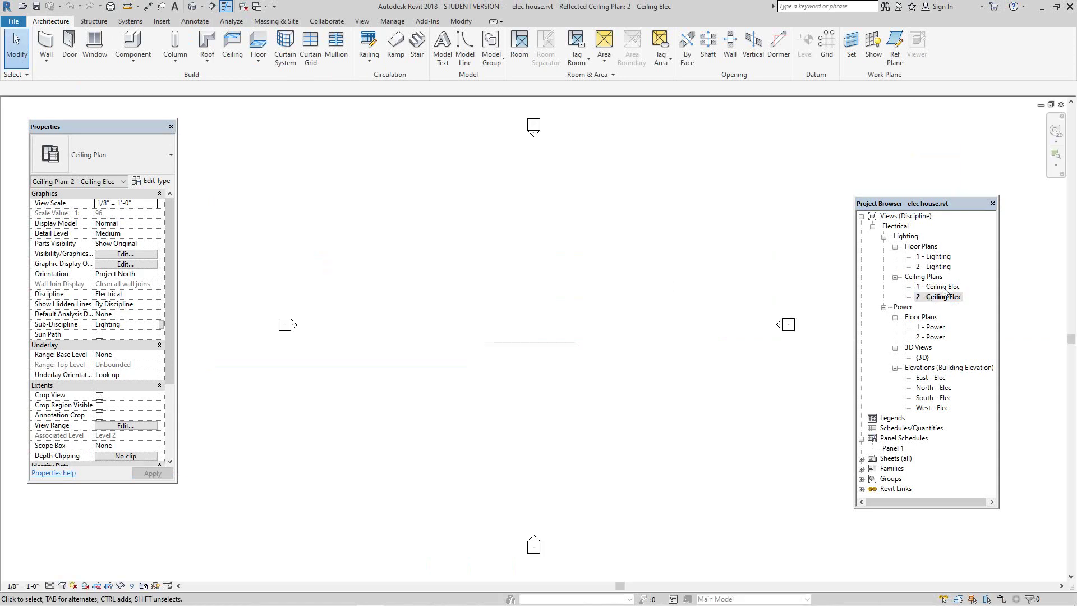
{"action": "double_click", "coordinate": [940, 287]}
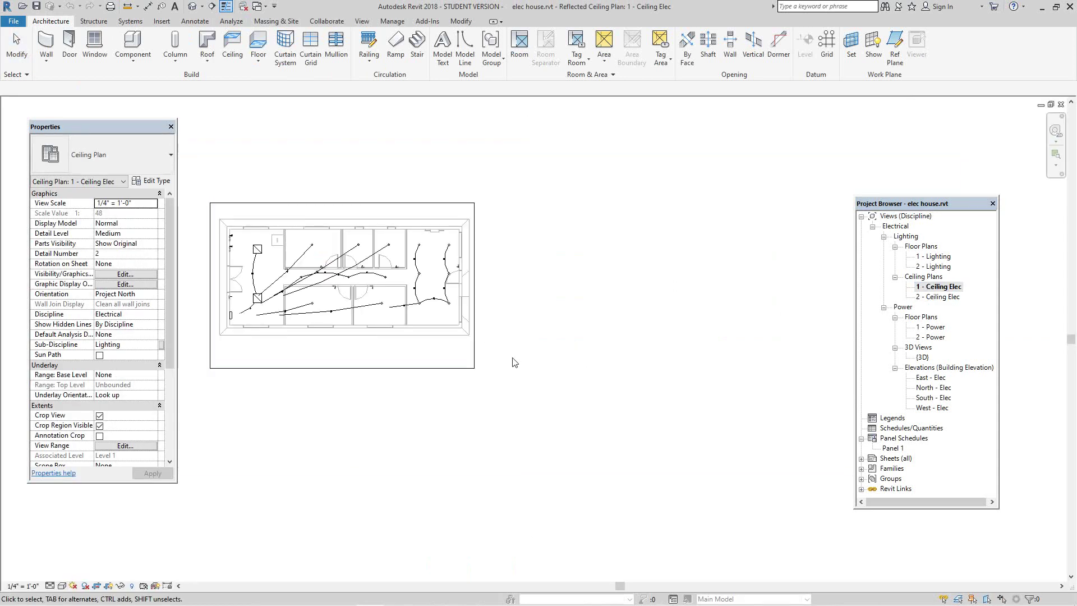
{"action": "scroll", "coordinate": [407, 306], "scroll_direction": "up", "scroll_amount": 5}
{"action": "middle_click_drag", "start_coordinate": [407, 306], "coordinate": [702, 301]}
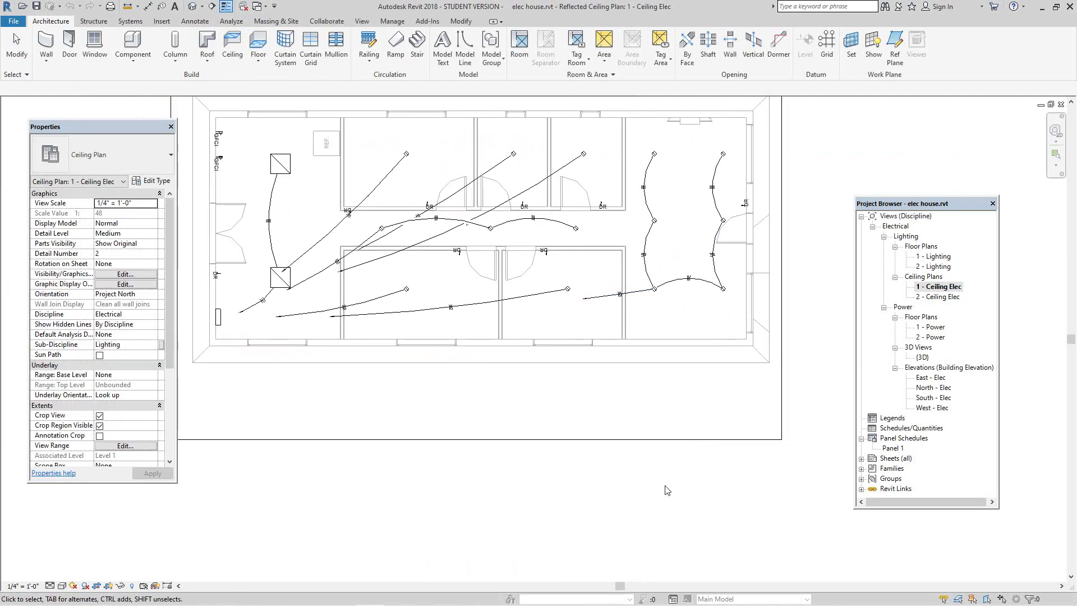
{"action": "scroll", "coordinate": [692, 498], "scroll_direction": "down", "scroll_amount": 2}
{"action": "middle_click_drag", "start_coordinate": [692, 498], "coordinate": [696, 499]}
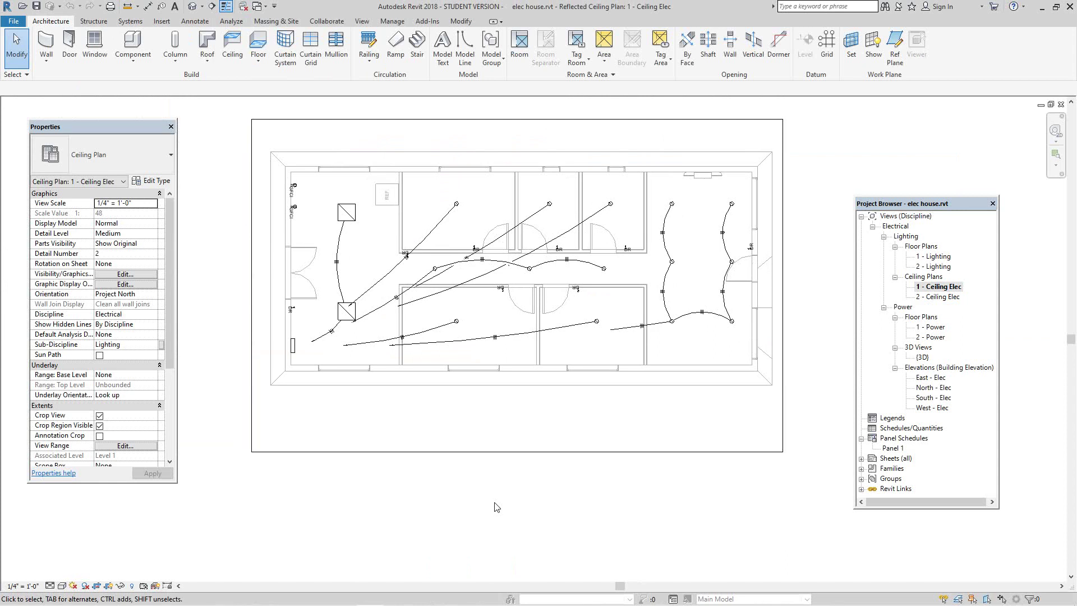
Tile all open view windows and fit each view to its window.
{"action": "key", "text": "w"}
{"action": "key", "text": "t"}
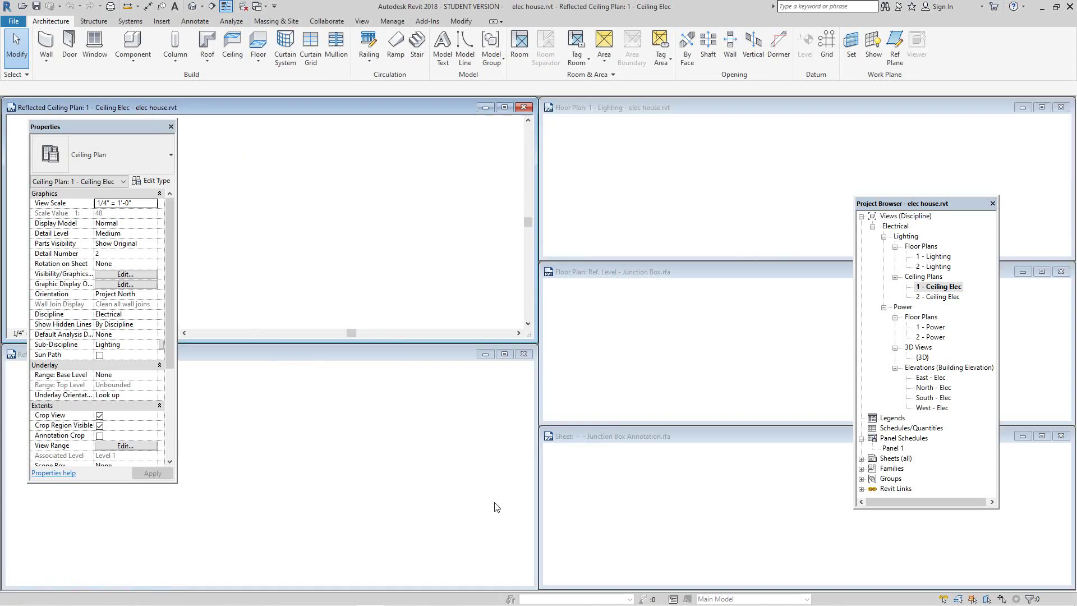
{"action": "key", "text": "z"}
{"action": "key", "text": "a"}
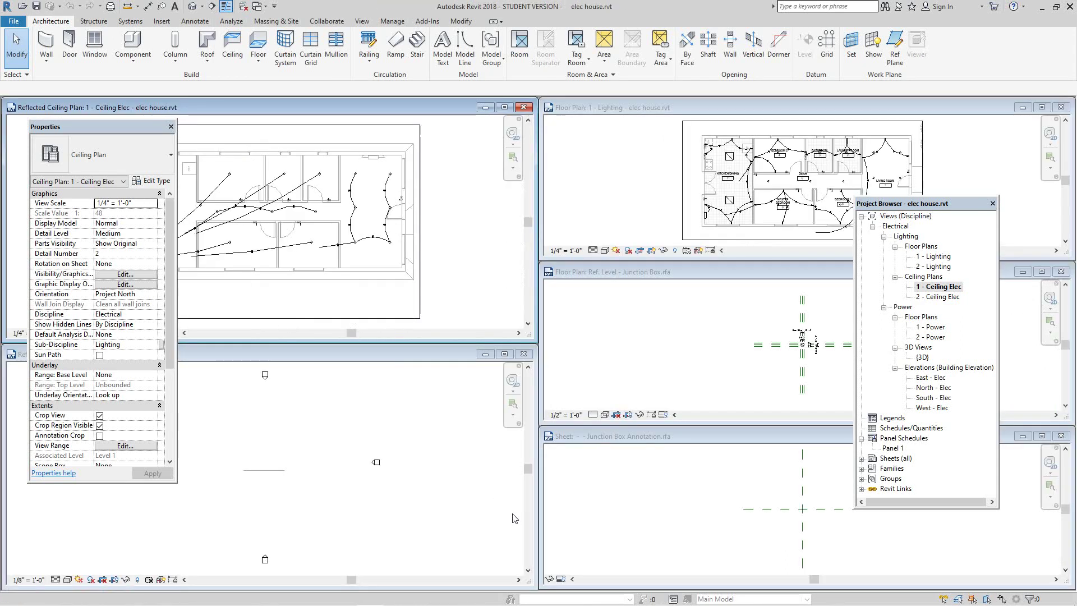
Load the Junction Box family into elec house.rvt from its Ref. Level view.
{"action": "scroll", "coordinate": [768, 346], "scroll_direction": "up", "scroll_amount": 5}
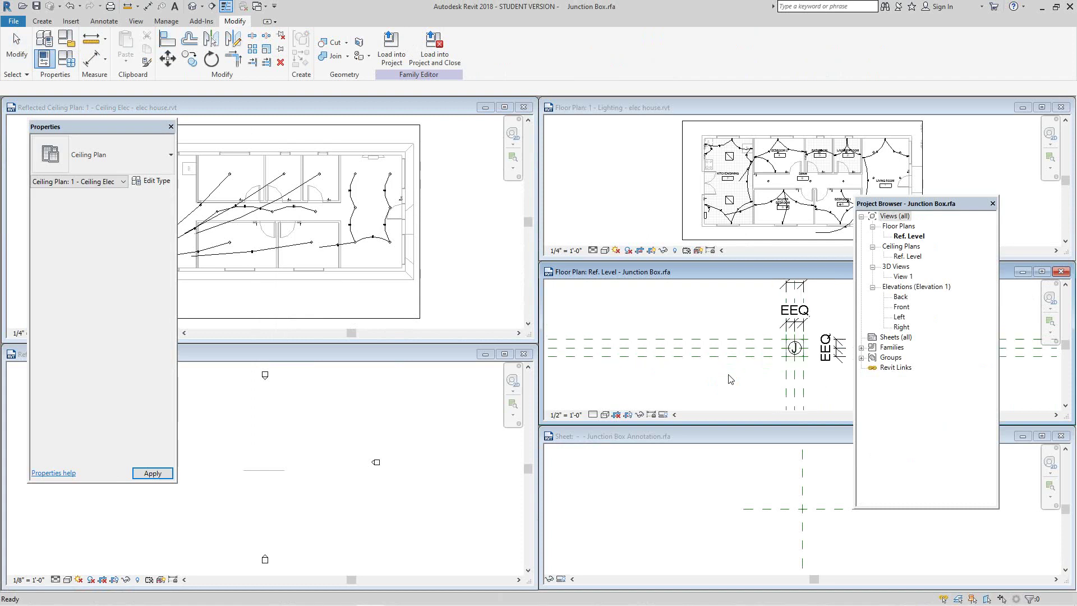
{"action": "key", "text": "a"}
{"action": "key", "text": "l"}
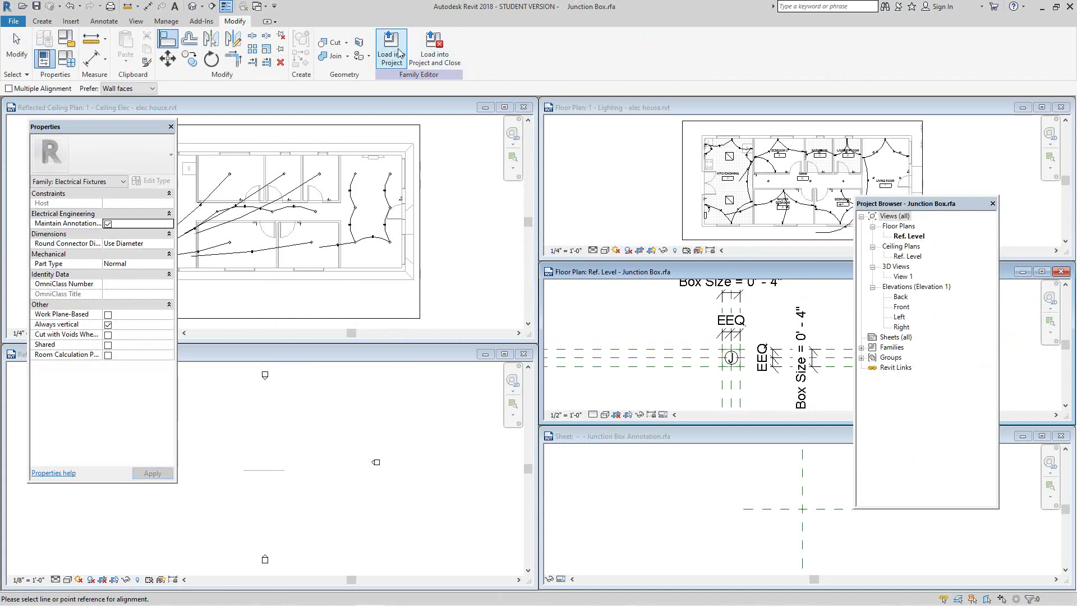
{"action": "left_click", "coordinate": [396, 50]}
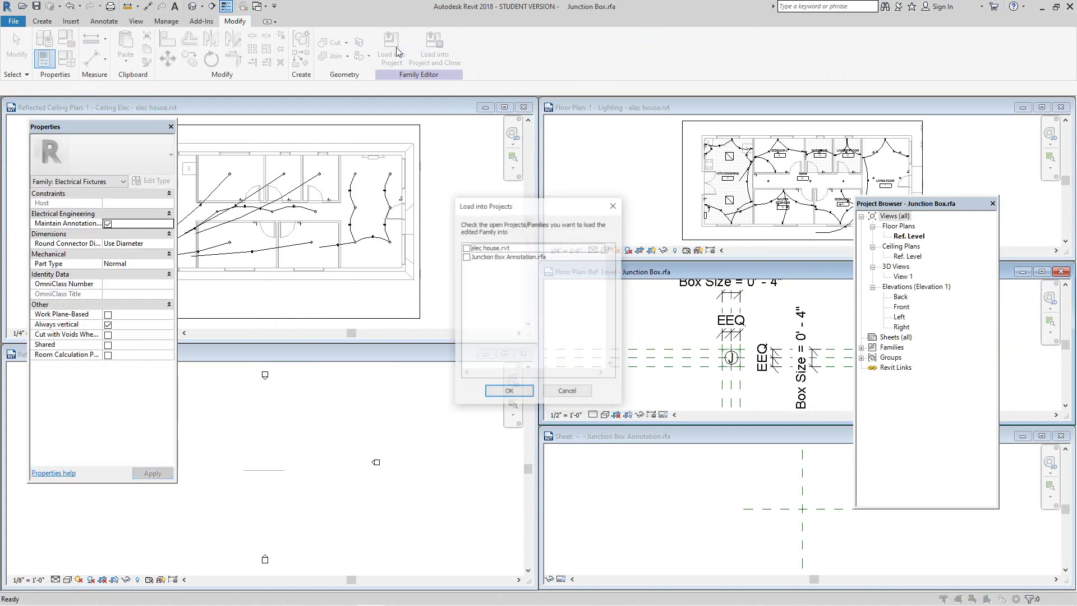
{"action": "left_click", "coordinate": [466, 247]}
{"action": "left_click", "coordinate": [494, 393]}
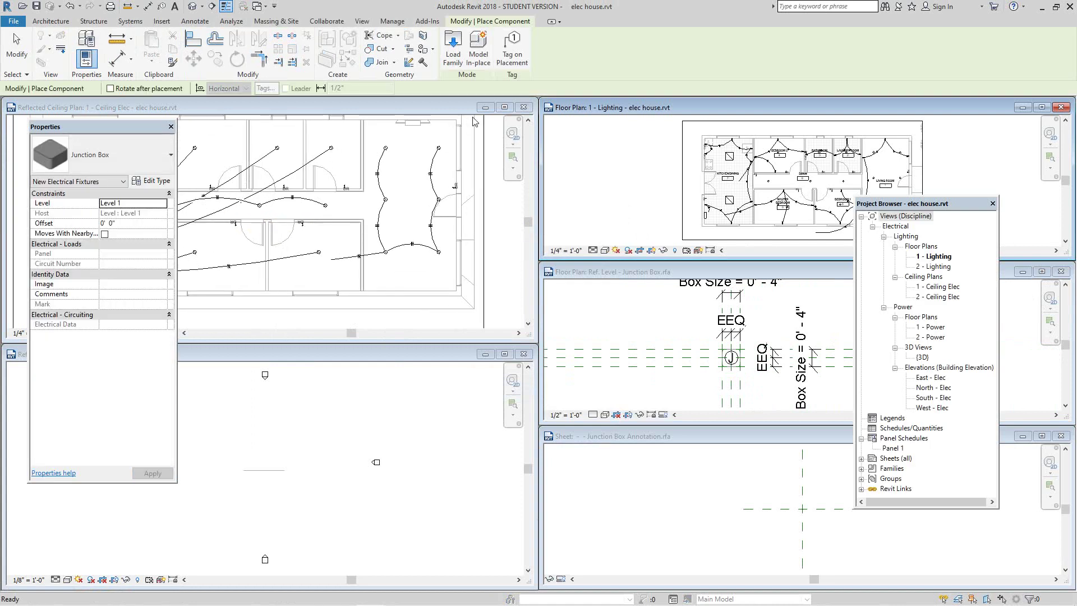
Maximize the 1 - Ceiling Elec reflected ceiling plan for placing the Junction Box.
{"action": "left_click", "coordinate": [504, 108]}
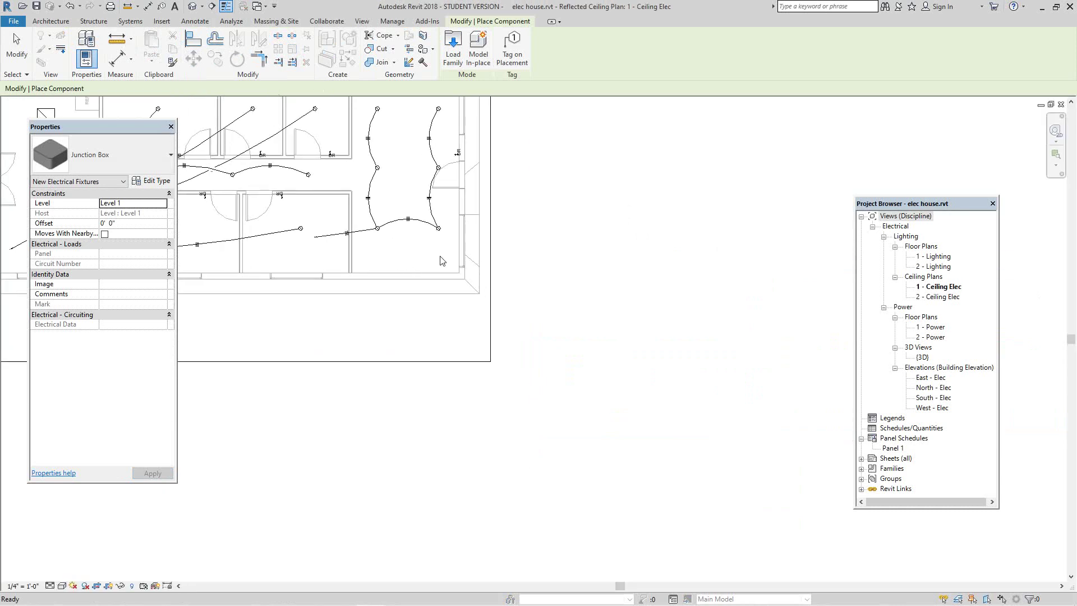
{"action": "scroll", "coordinate": [456, 274], "scroll_direction": "down", "scroll_amount": 2}
{"action": "scroll", "coordinate": [438, 251], "scroll_direction": "up", "scroll_amount": 3}
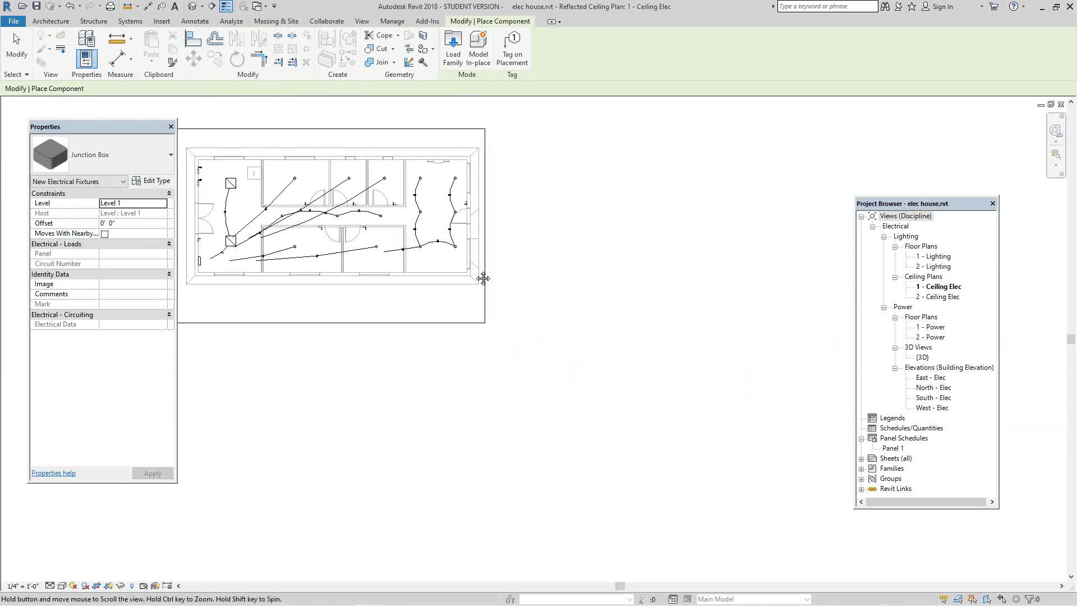
{"action": "scroll", "coordinate": [457, 247], "scroll_direction": "up", "scroll_amount": 3}
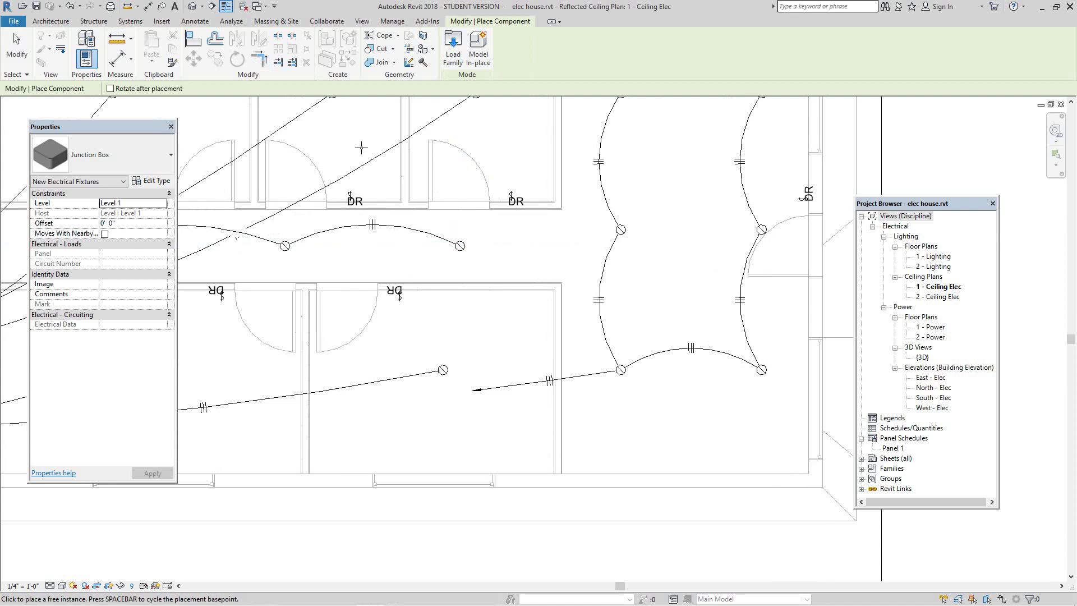
{"action": "scroll", "coordinate": [362, 148], "scroll_direction": "down", "scroll_amount": 1}
{"action": "middle_click_drag", "start_coordinate": [362, 148], "coordinate": [422, 132]}
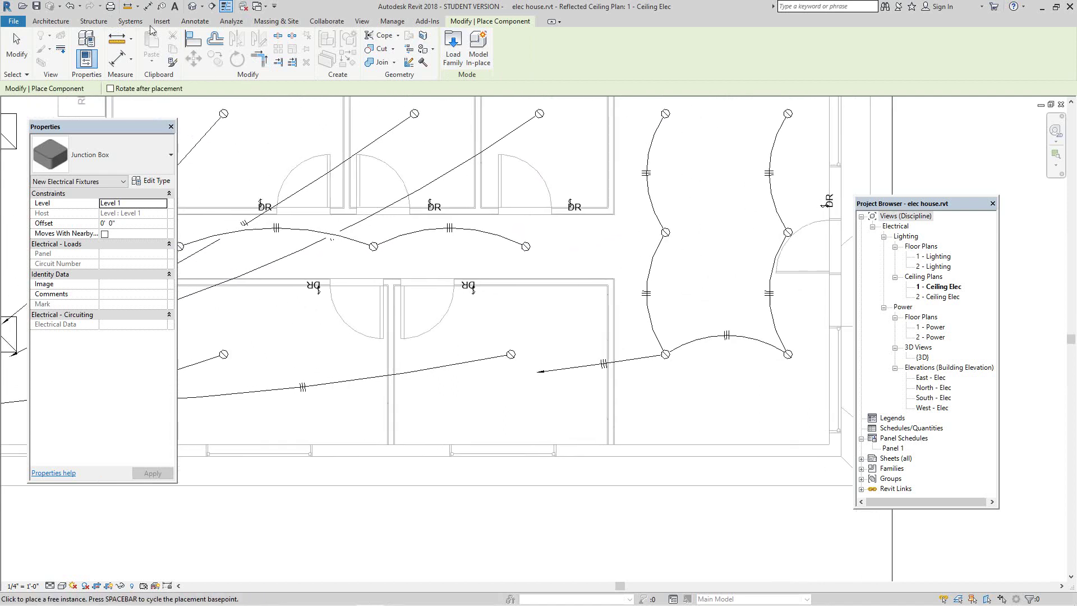
Start placing a Lighting Switches: Door lighting device and set its offset to 9' 0".
{"action": "left_click", "coordinate": [131, 22]}
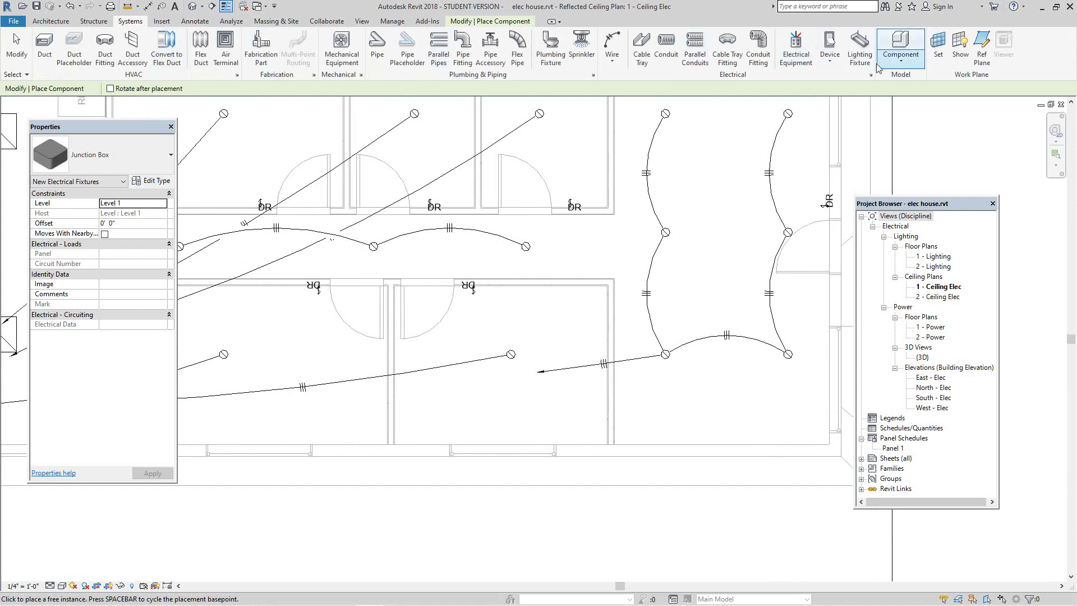
{"action": "left_click", "coordinate": [829, 57]}
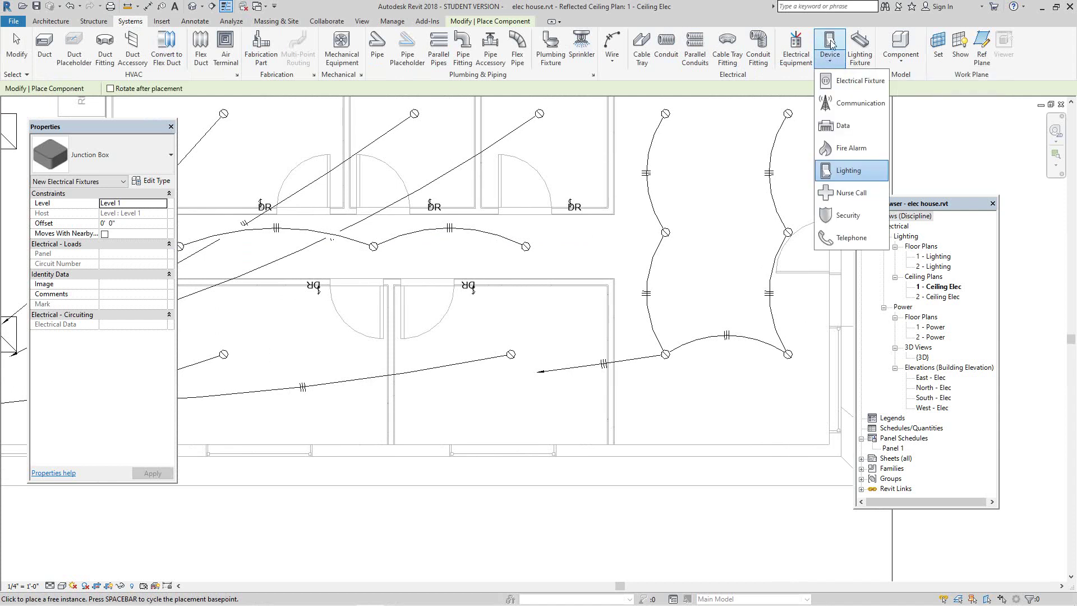
{"action": "left_click", "coordinate": [849, 170]}
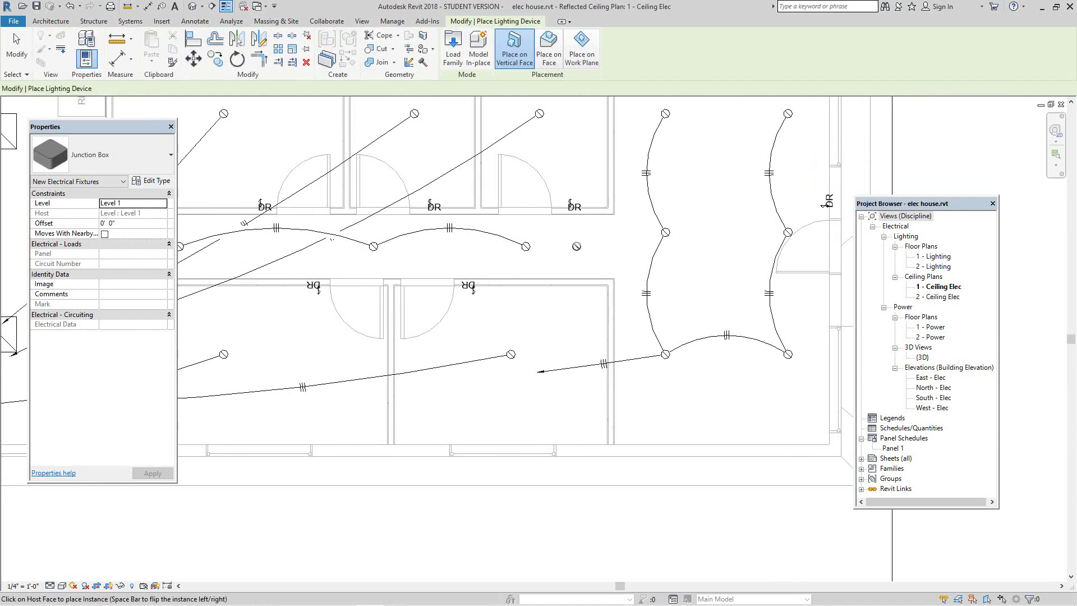
{"action": "scroll", "coordinate": [563, 246], "scroll_direction": "up", "scroll_amount": 2}
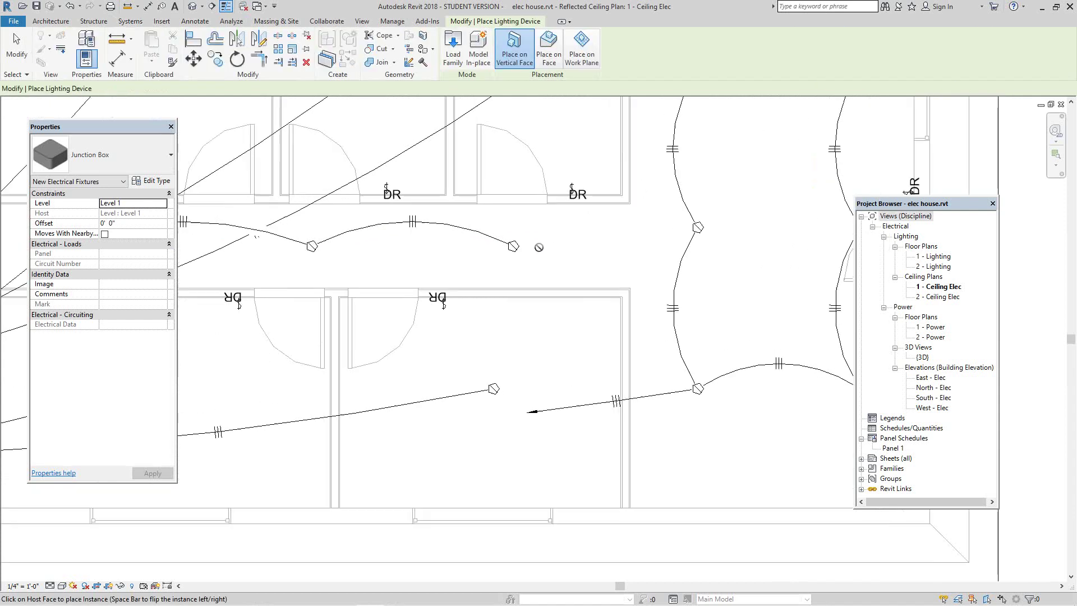
{"action": "left_click", "coordinate": [112, 224]}
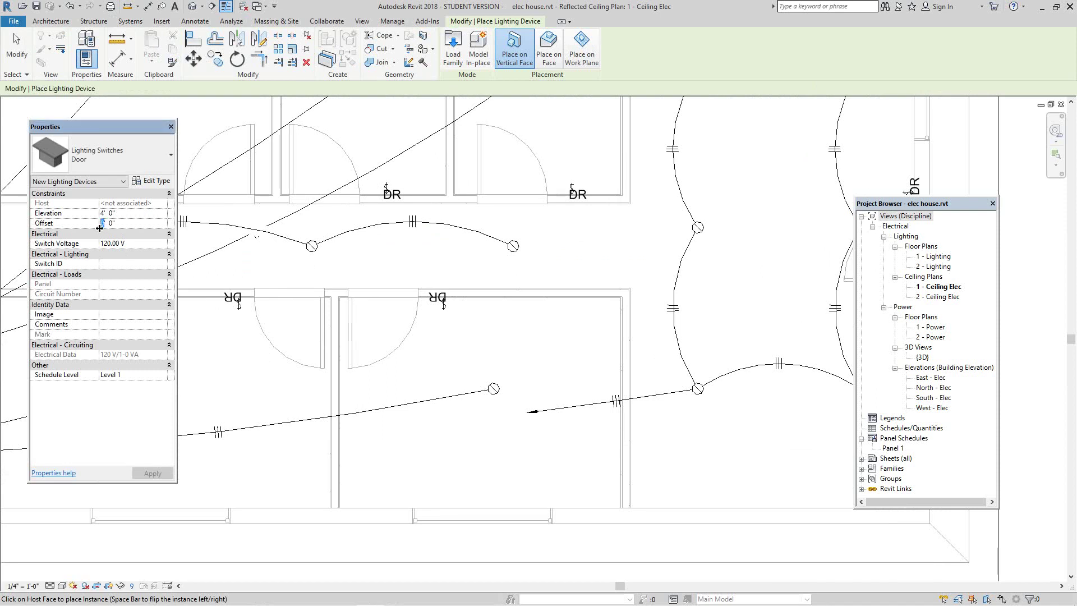
{"action": "type", "text": "8"}
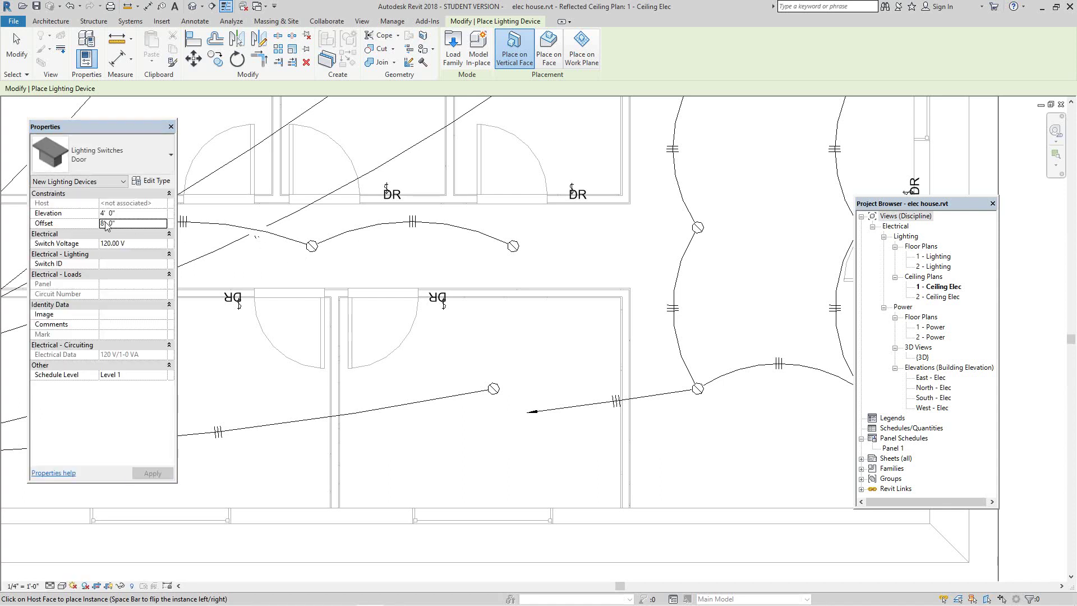
{"action": "left_click", "coordinate": [105, 224]}
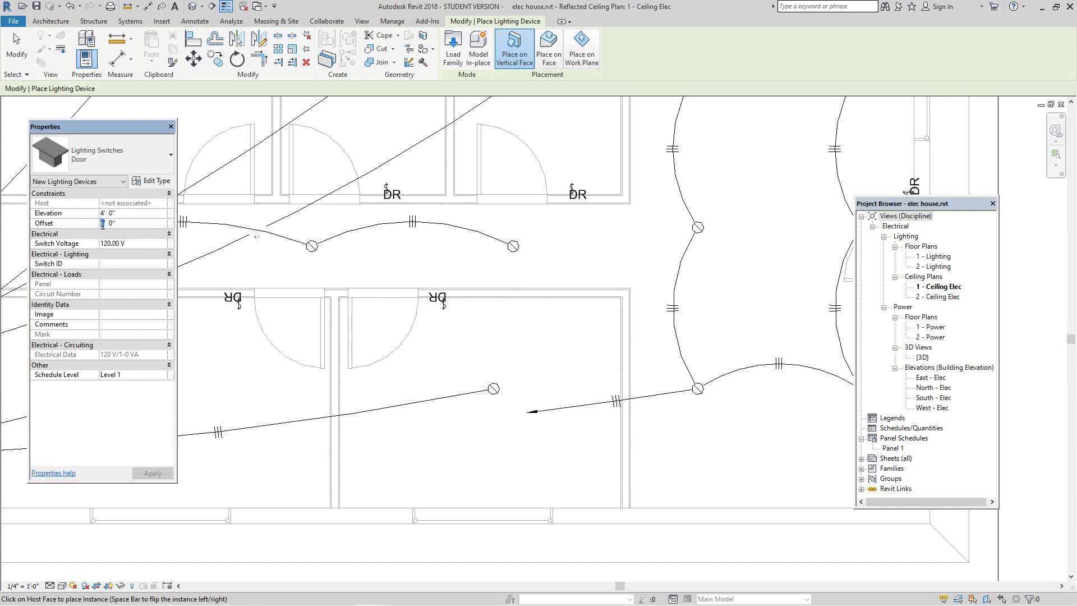
{"action": "type", "text": "9"}
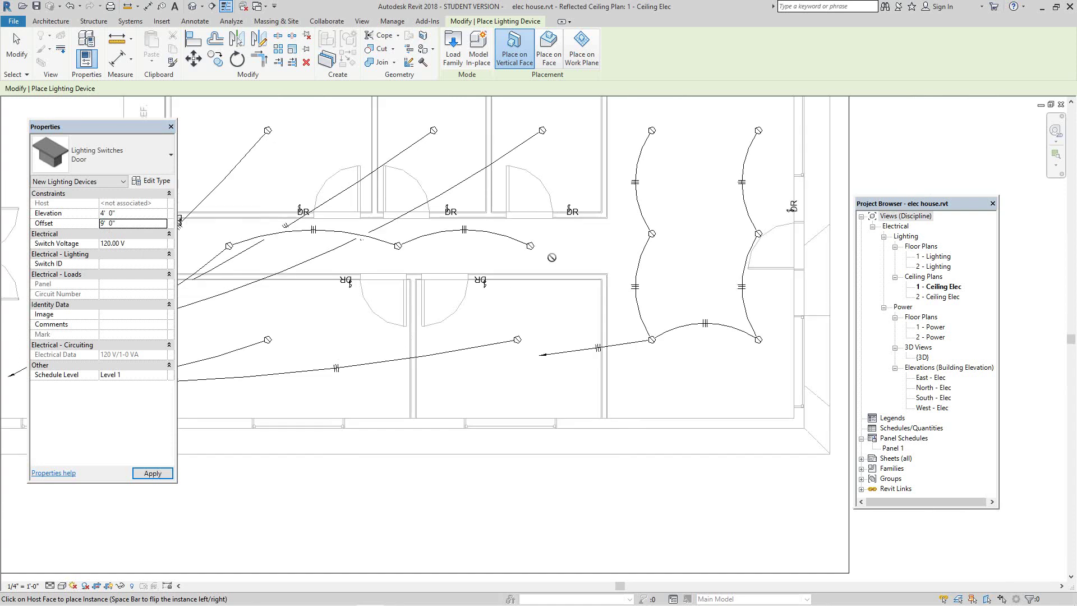
Try to place the Door lighting device on a face in the hallway, beside its opening to the large east room.
{"action": "scroll", "coordinate": [559, 251], "scroll_direction": "down", "scroll_amount": 2}
{"action": "left_click", "coordinate": [547, 51]}
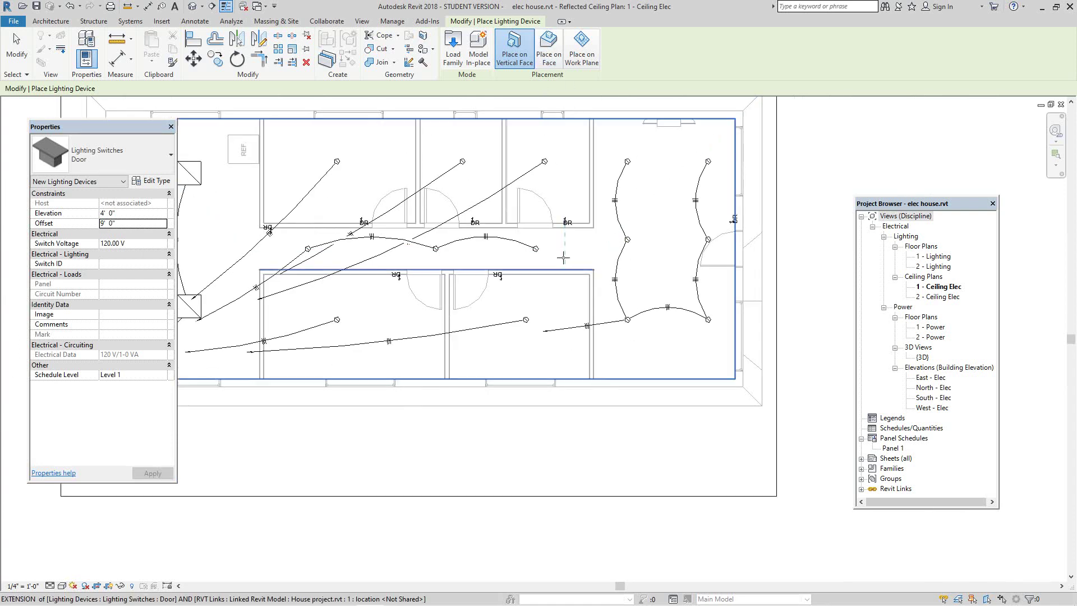
{"action": "scroll", "coordinate": [563, 253], "scroll_direction": "up", "scroll_amount": 3}
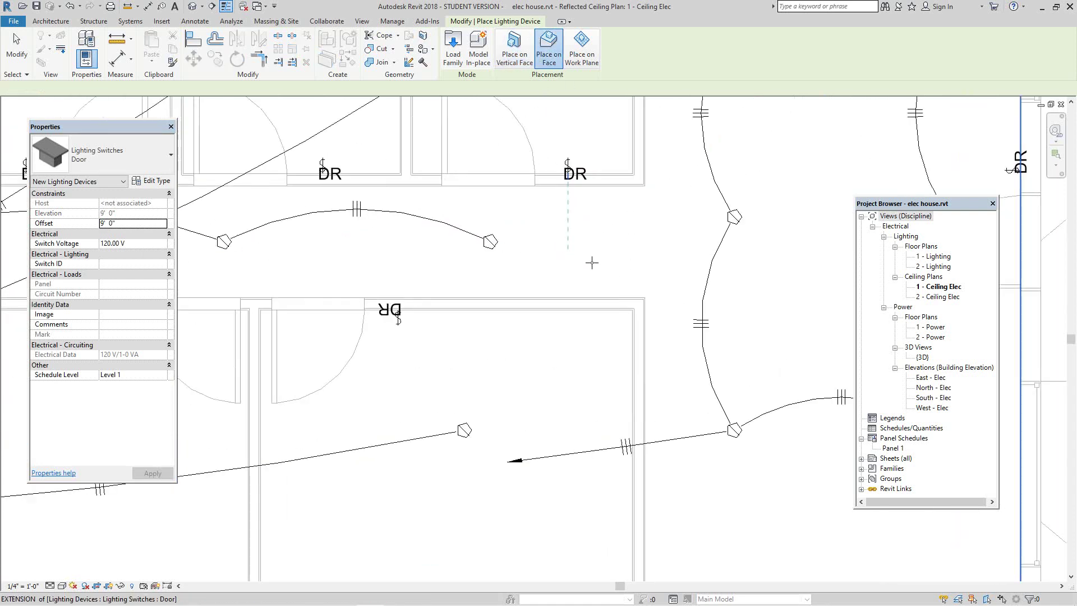
{"action": "left_click", "coordinate": [592, 262]}
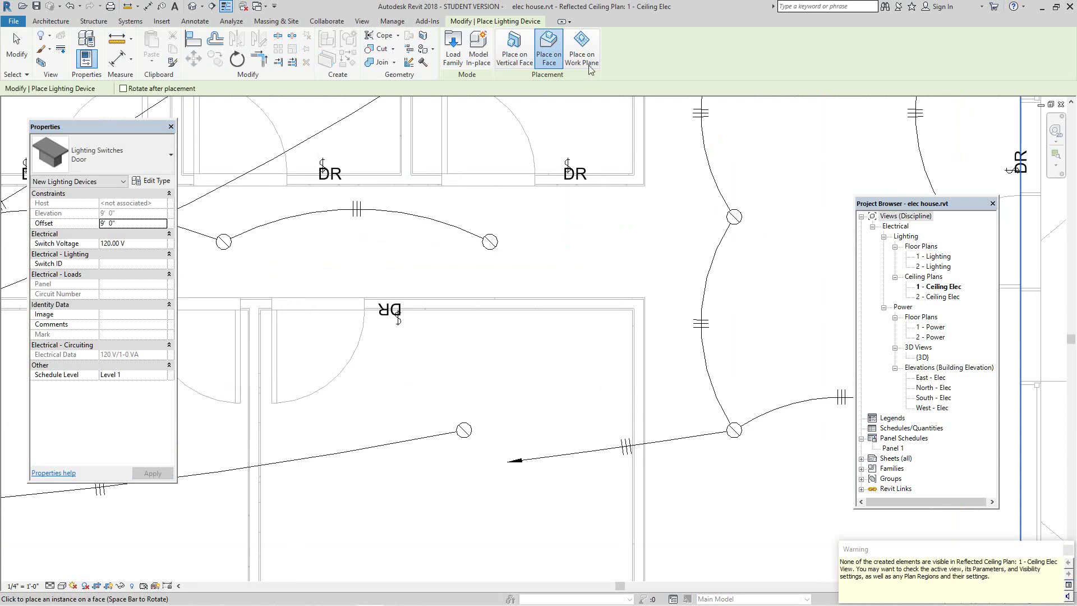
{"action": "left_click", "coordinate": [582, 50]}
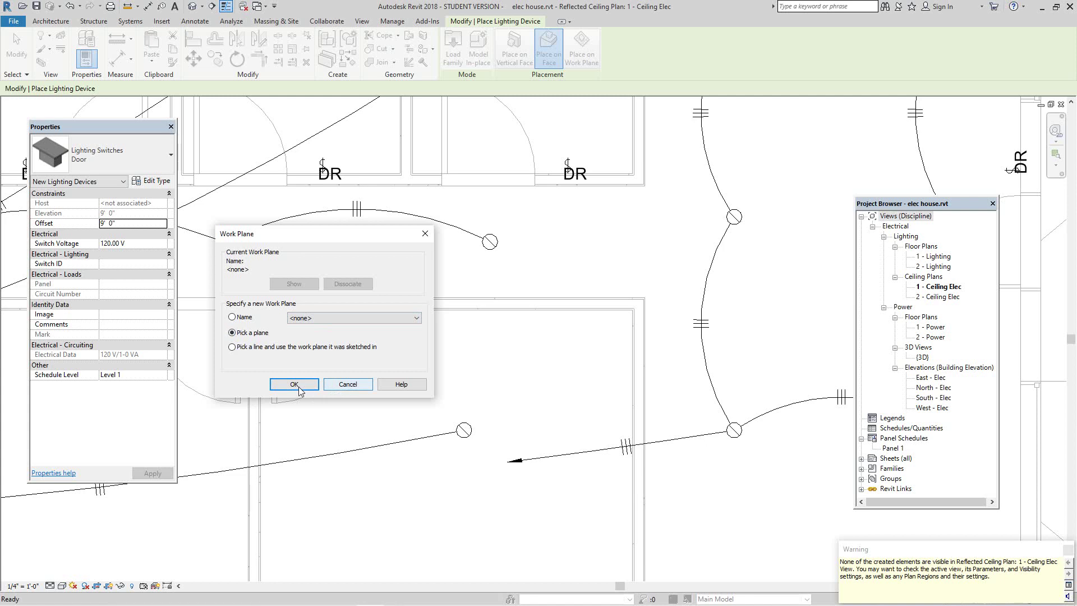
{"action": "left_click", "coordinate": [349, 385]}
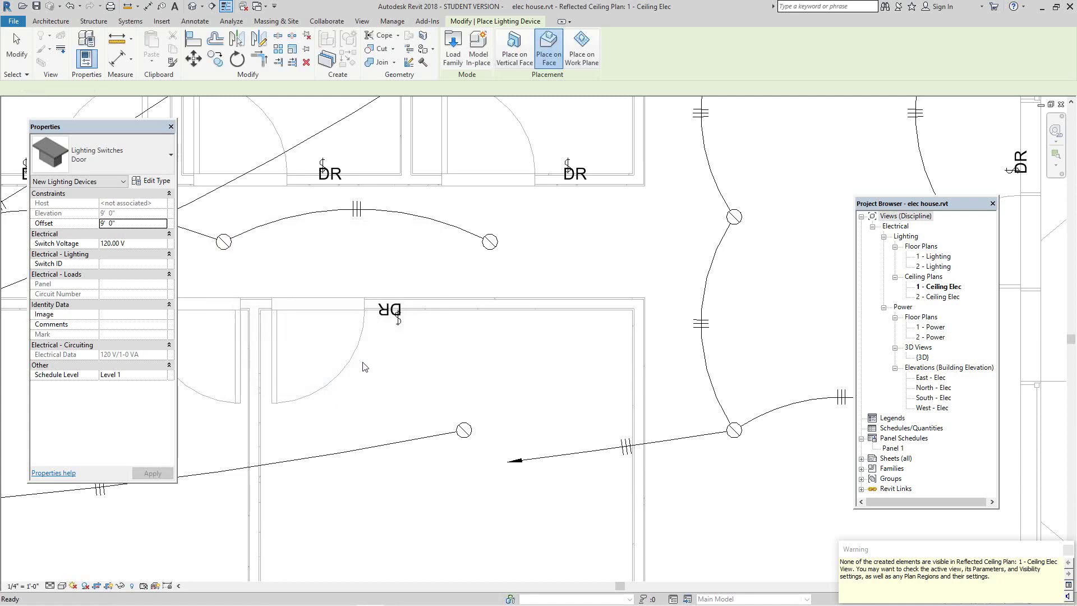
{"action": "scroll", "coordinate": [403, 323], "scroll_direction": "down", "scroll_amount": 3}
{"action": "key", "text": "Escape"}
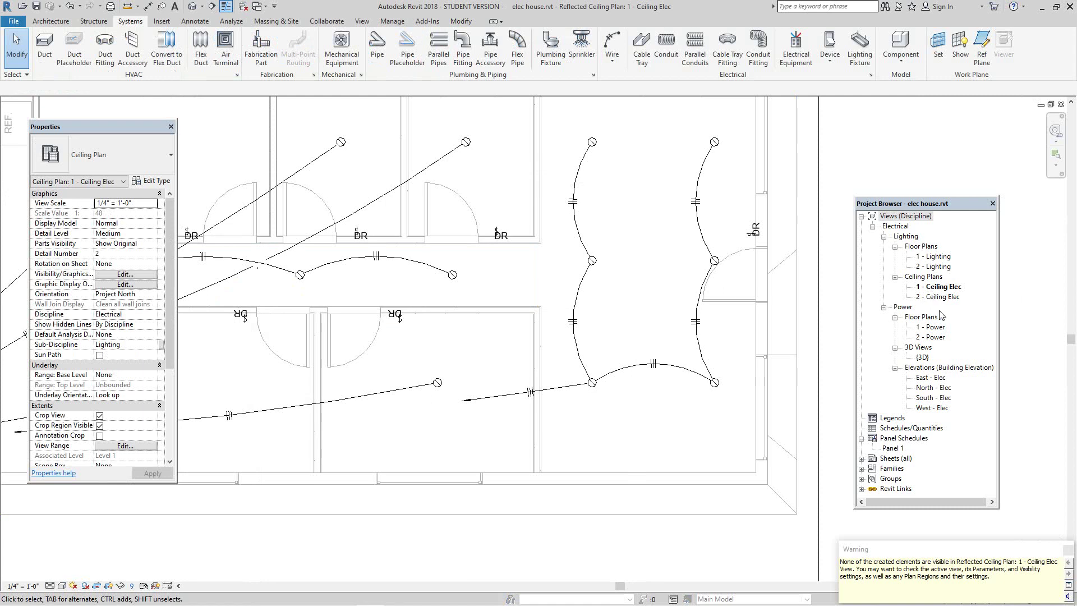
Open the 1 - Power floor plan and frame the house.
{"action": "left_click", "coordinate": [937, 328]}
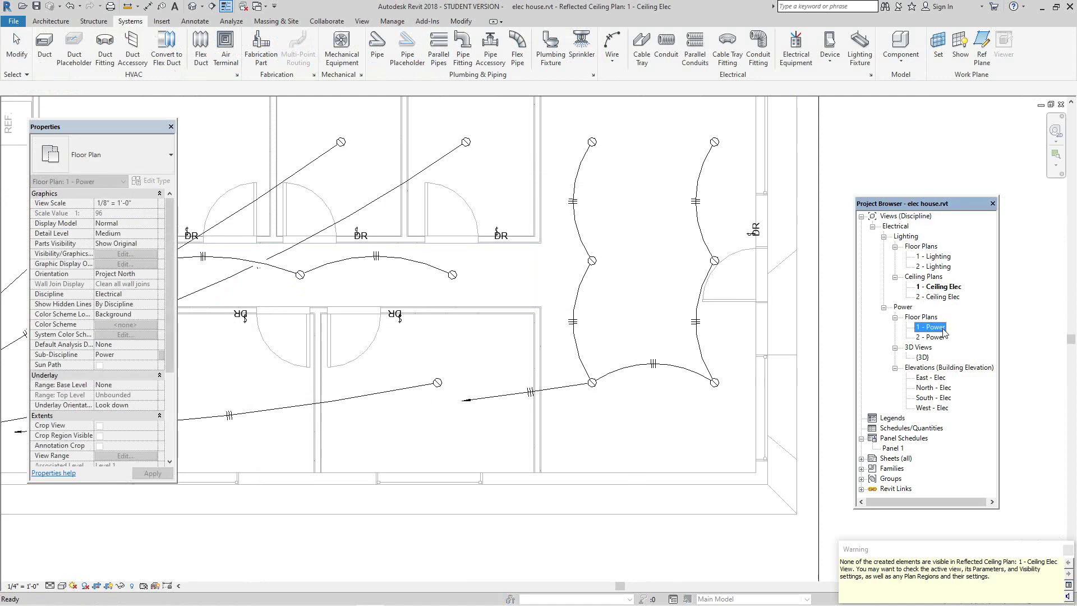
{"action": "double_click", "coordinate": [937, 328]}
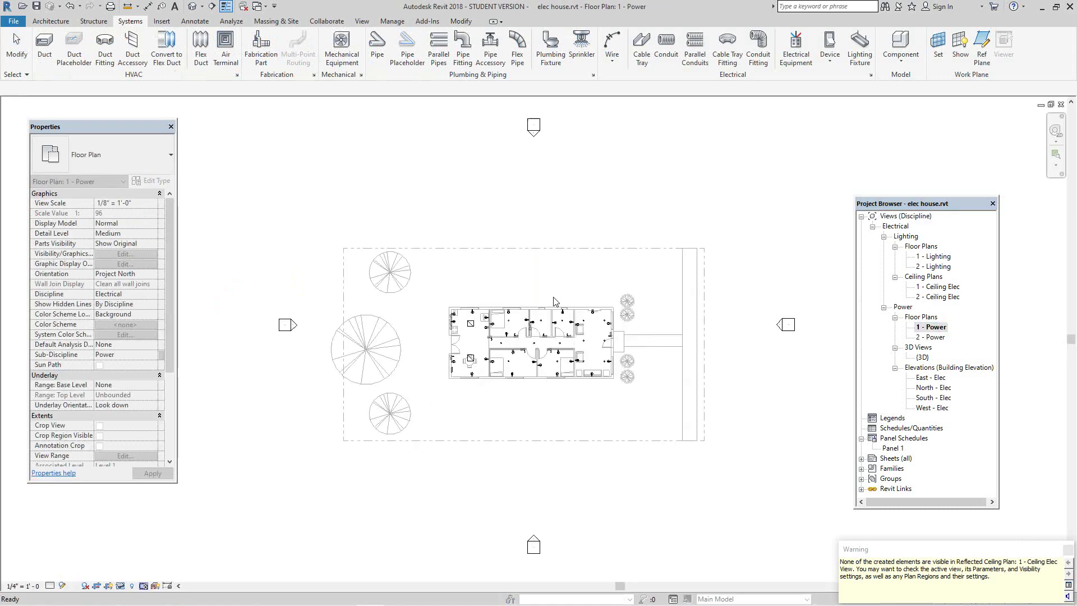
{"action": "scroll", "coordinate": [534, 320], "scroll_direction": "up", "scroll_amount": 2}
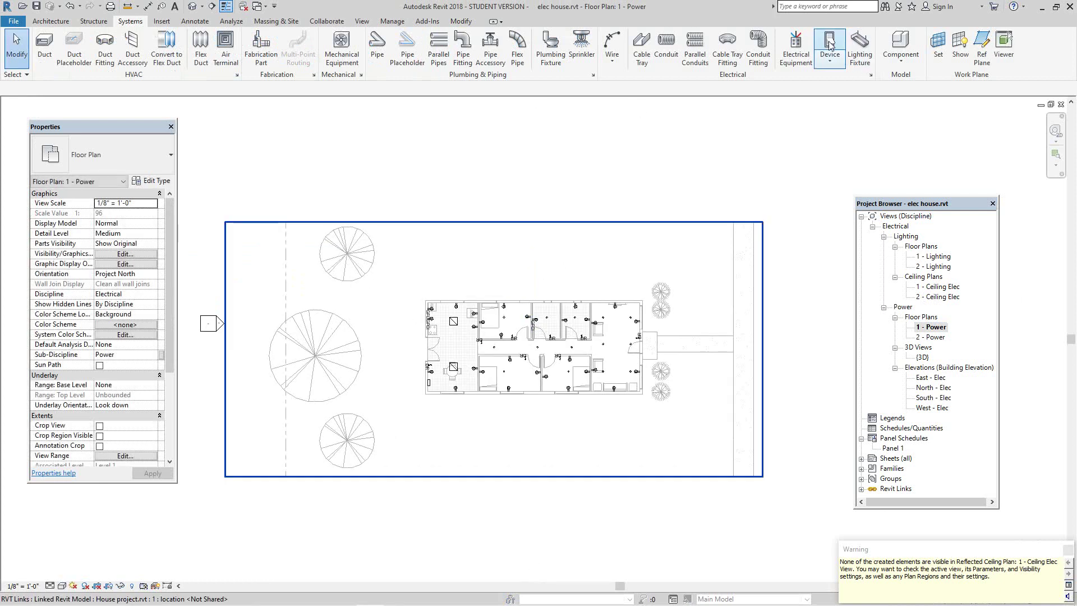
{"action": "key", "text": "l"}
{"action": "key", "text": "f"}
{"action": "scroll", "coordinate": [584, 352], "scroll_direction": "up", "scroll_amount": 5}
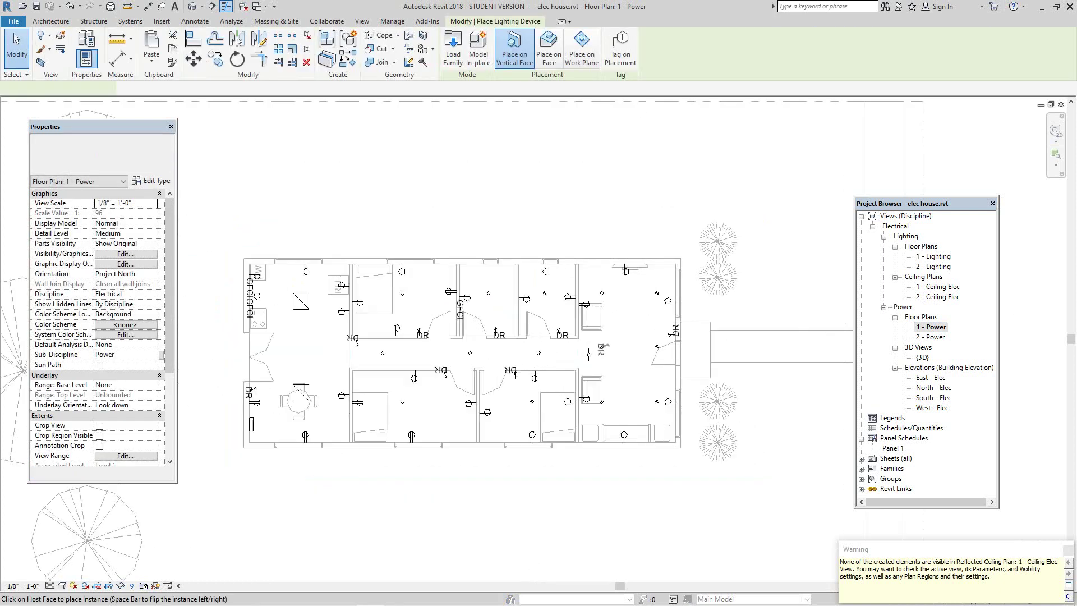
{"action": "scroll", "coordinate": [583, 354], "scroll_direction": "up", "scroll_amount": 3}
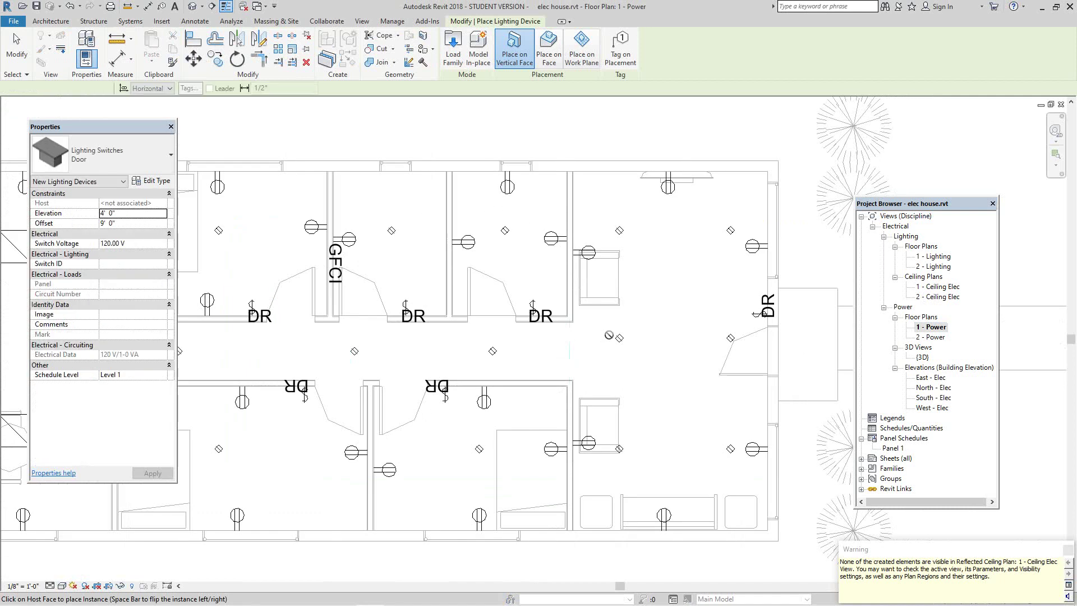
{"action": "left_click", "coordinate": [609, 339]}
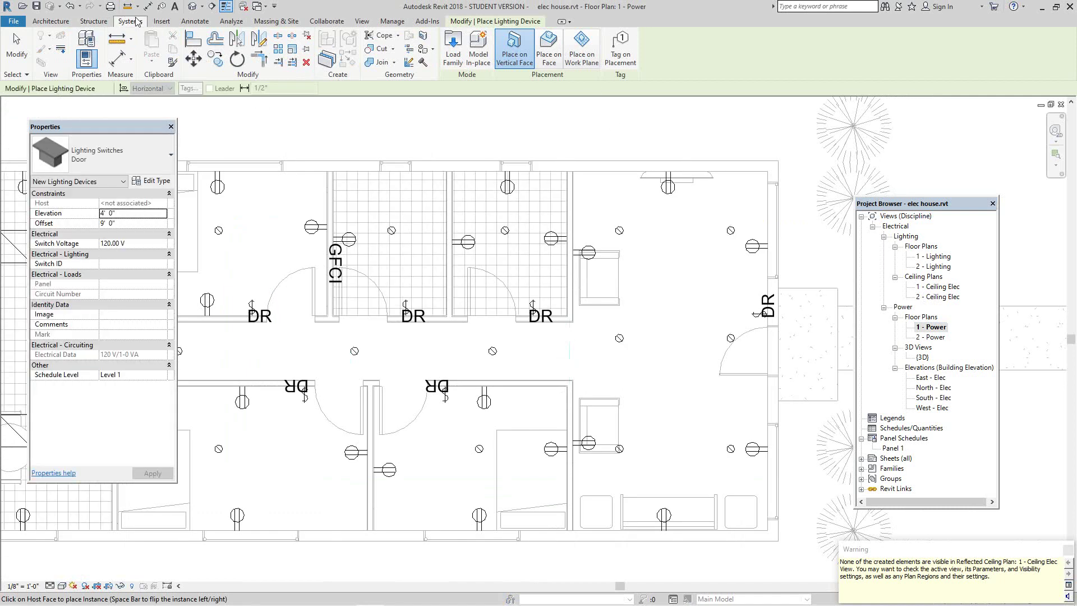
Place a Junction Box component in the hallway, just below the easternmost DR switch on the hallway's north wall.
{"action": "left_click", "coordinate": [130, 21]}
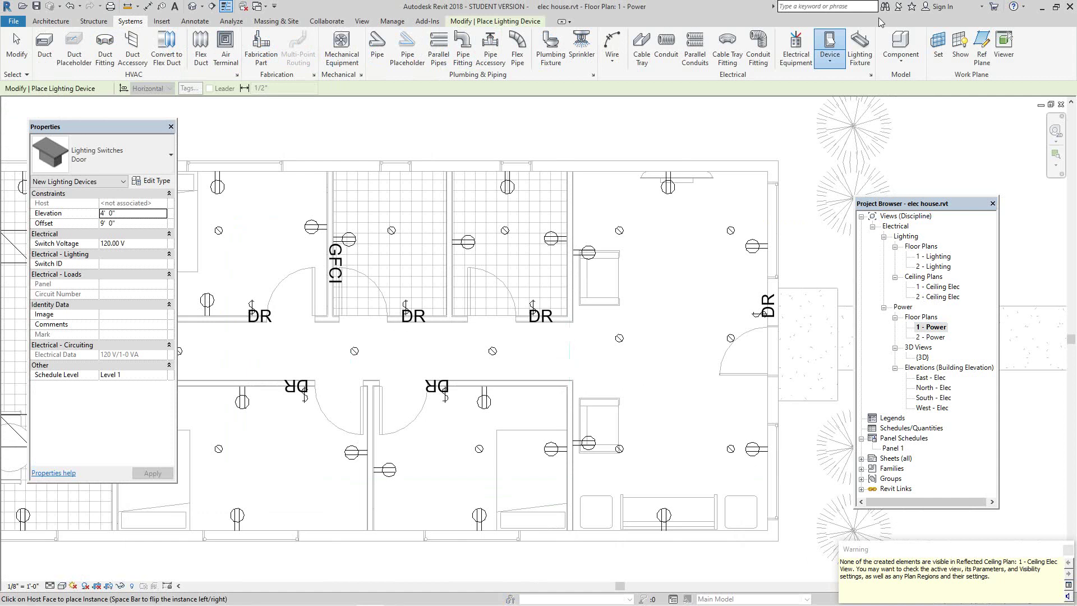
{"action": "left_click", "coordinate": [900, 44]}
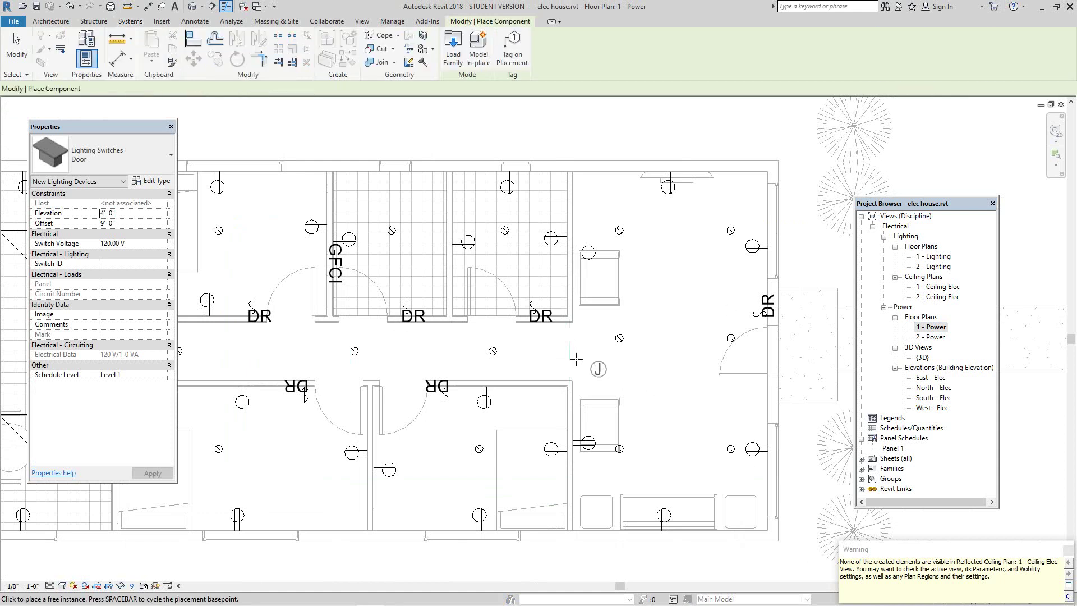
{"action": "scroll", "coordinate": [564, 352], "scroll_direction": "up", "scroll_amount": 2}
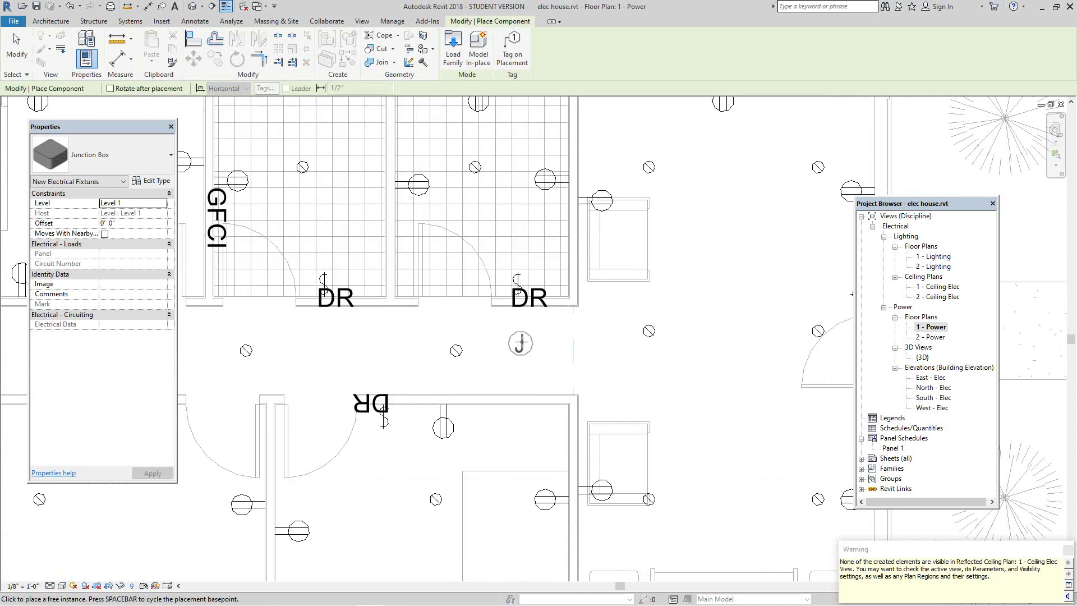
{"action": "left_click", "coordinate": [527, 339]}
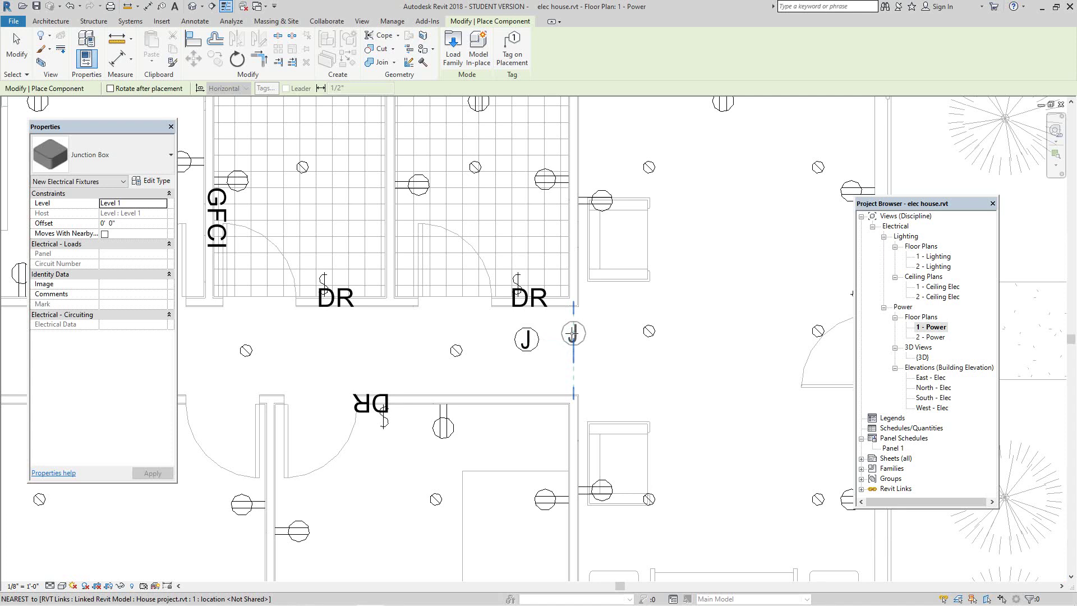
{"action": "key", "text": "Escape"}
{"action": "key", "text": "Escape"}
{"action": "scroll", "coordinate": [546, 355], "scroll_direction": "down", "scroll_amount": 2}
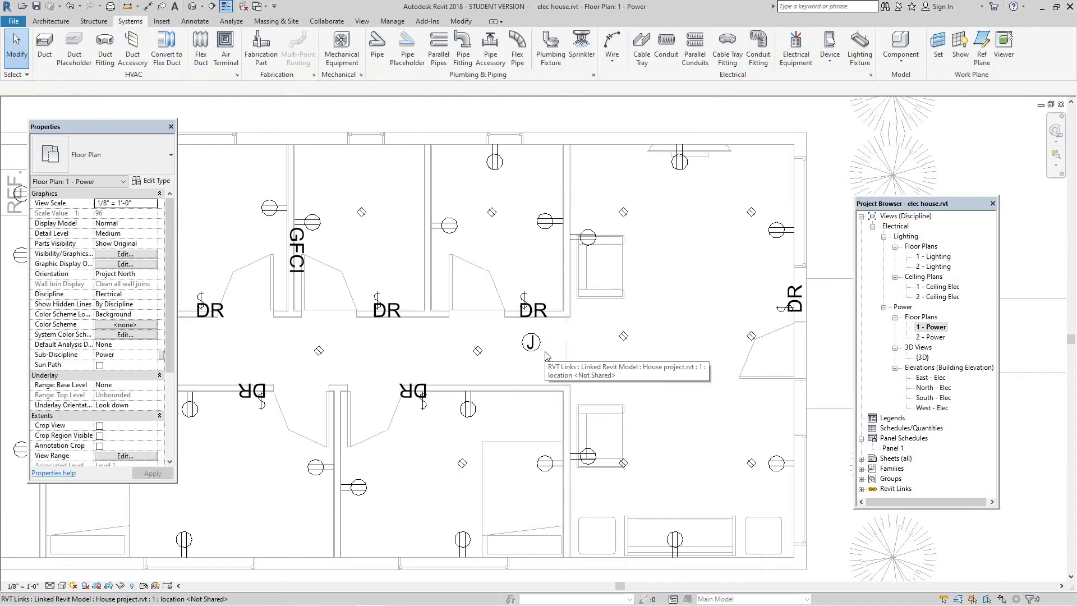
Set the hallway junction box's offset from Level 1 to 8' 0".
{"action": "scroll", "coordinate": [545, 355], "scroll_direction": "down", "scroll_amount": 1}
{"action": "left_click", "coordinate": [533, 343]}
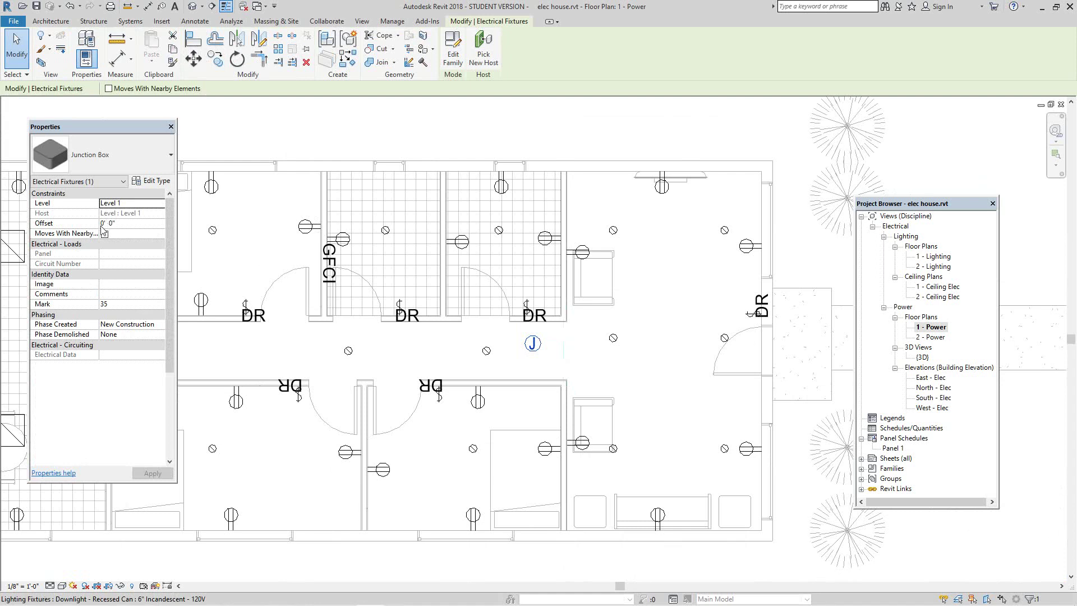
{"action": "left_click_drag", "start_coordinate": [100, 223], "coordinate": [102, 223]}
{"action": "left_click", "coordinate": [106, 224]}
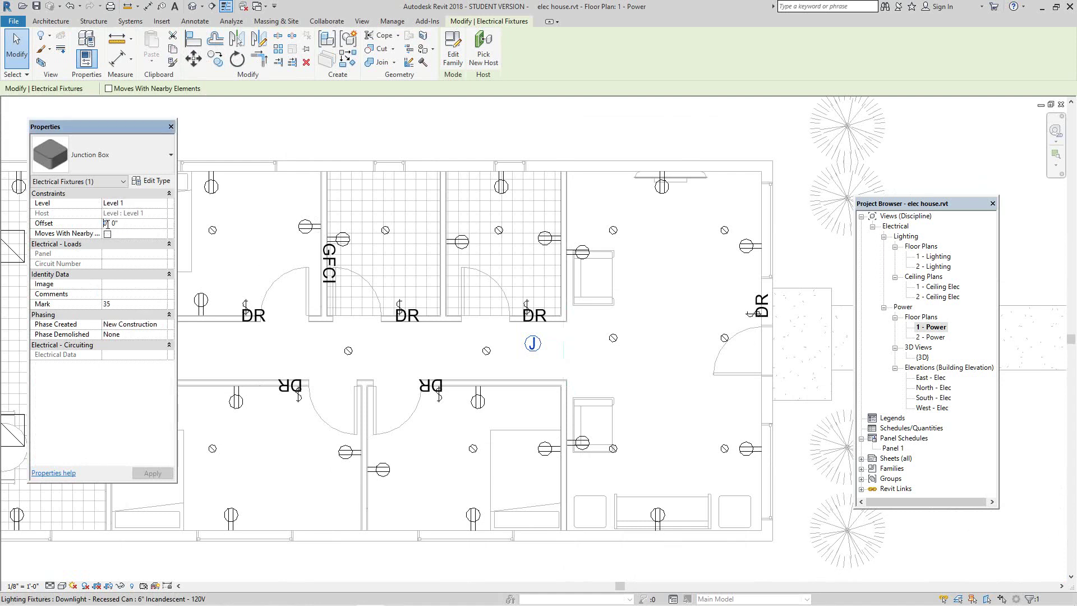
{"action": "type", "text": "8"}
{"action": "left_click", "coordinate": [145, 474]}
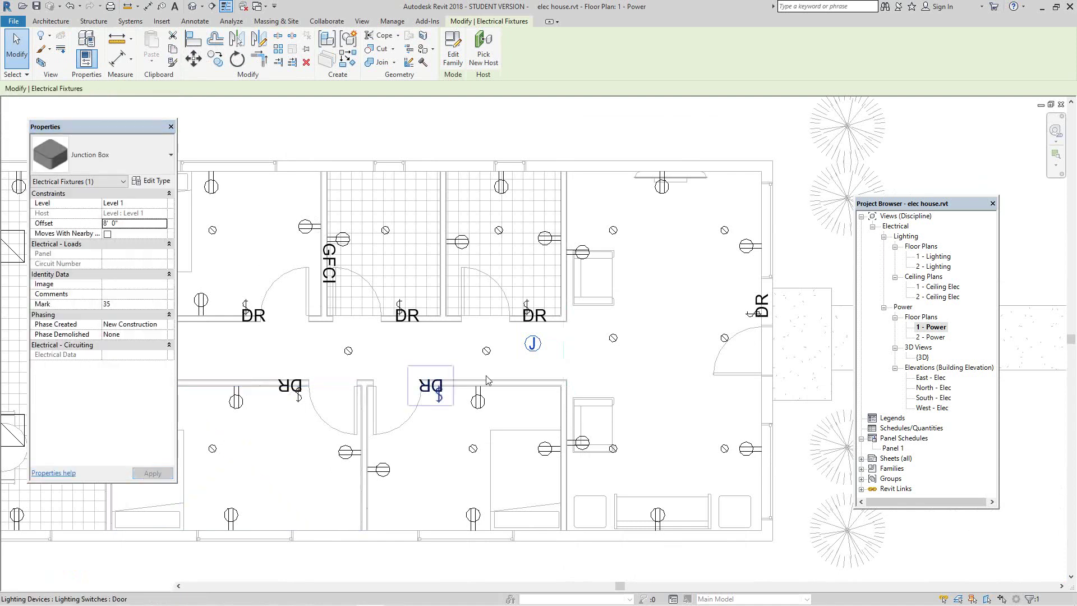
{"action": "scroll", "coordinate": [536, 343], "scroll_direction": "up", "scroll_amount": 1}
{"action": "scroll", "coordinate": [581, 350], "scroll_direction": "up", "scroll_amount": 1}
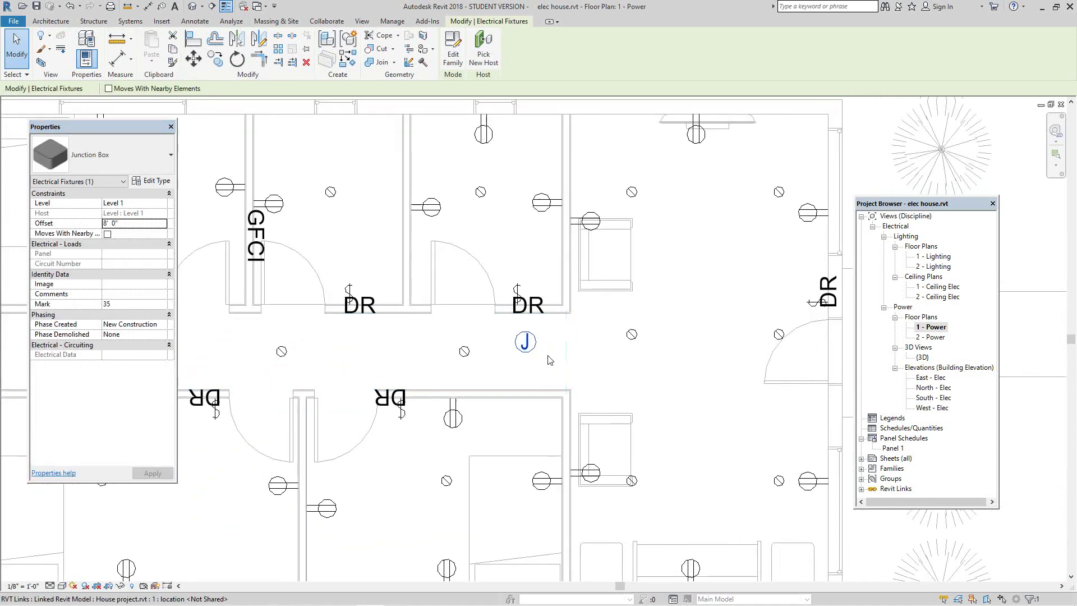
{"action": "key", "text": "Escape"}
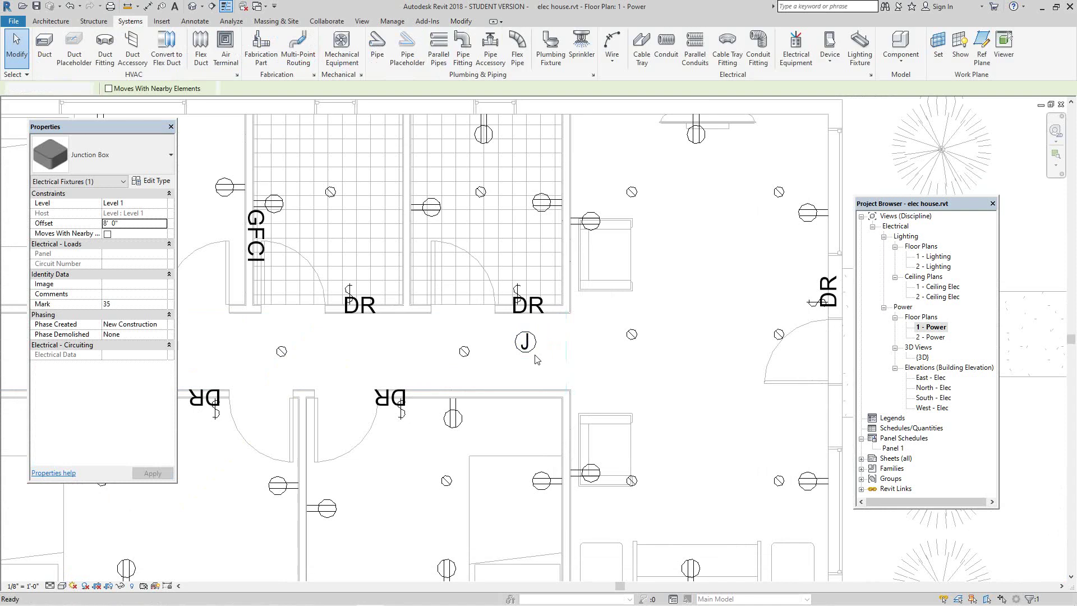
Try to cut a section across the hallway west of the junction box, and undo it.
{"action": "left_click", "coordinate": [533, 357]}
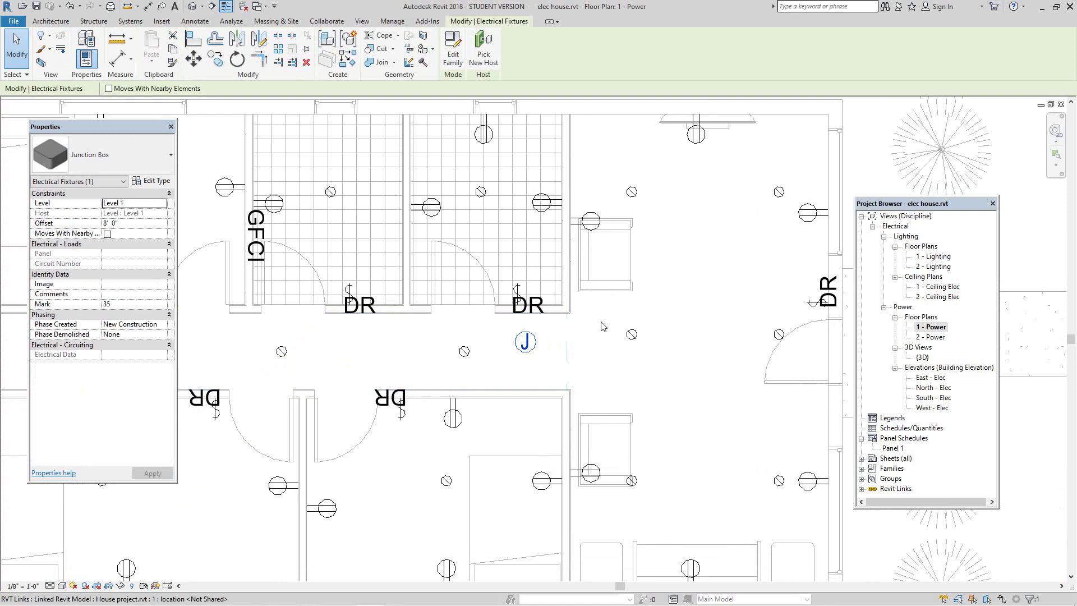
{"action": "scroll", "coordinate": [585, 346], "scroll_direction": "up", "scroll_amount": 2}
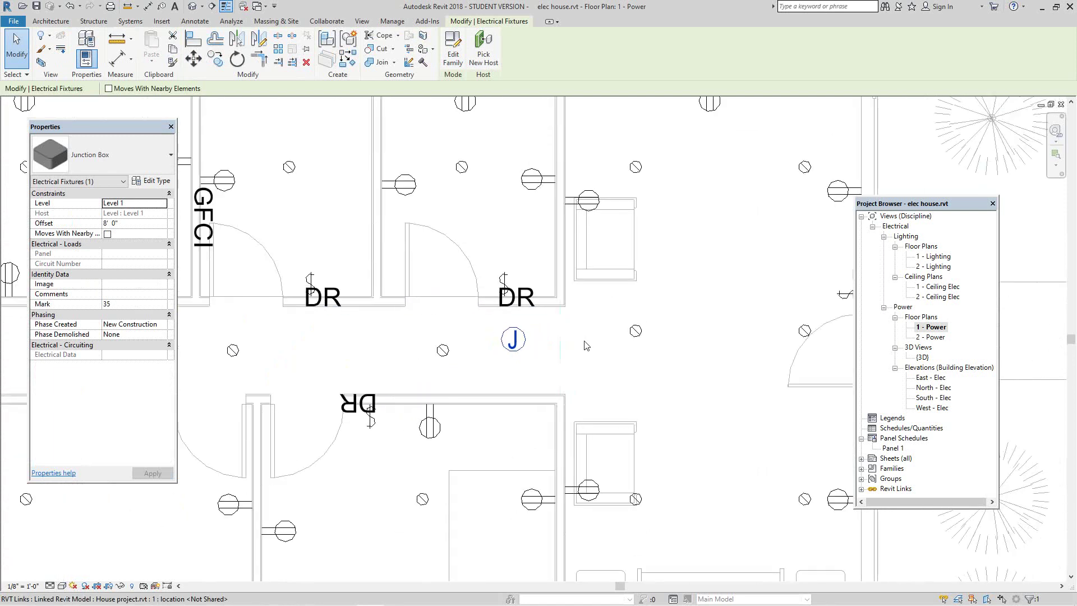
{"action": "scroll", "coordinate": [585, 345], "scroll_direction": "down", "scroll_amount": 2}
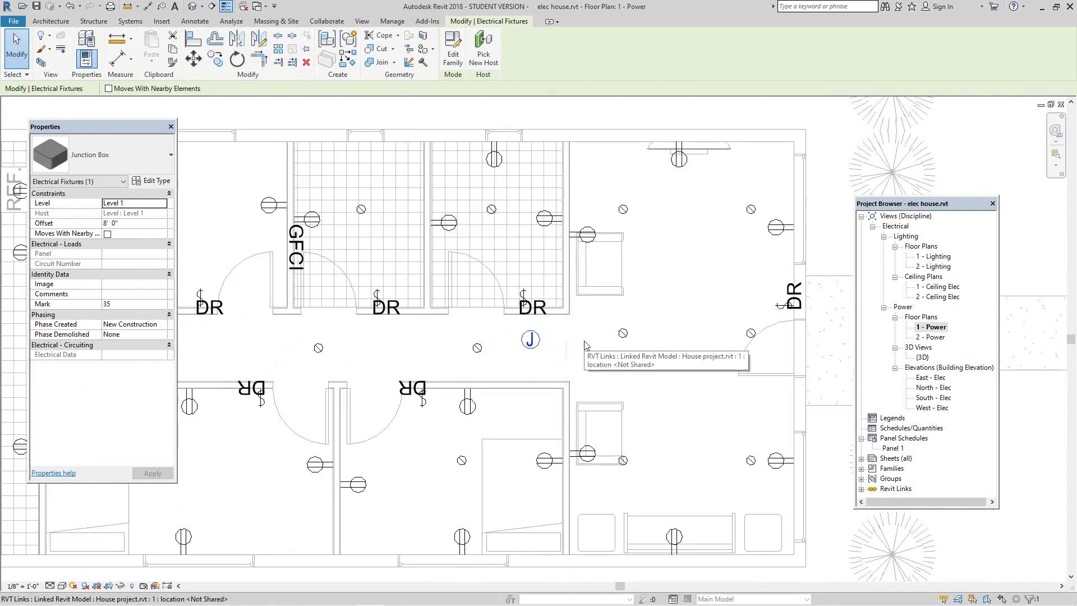
{"action": "scroll", "coordinate": [585, 345], "scroll_direction": "down", "scroll_amount": 2}
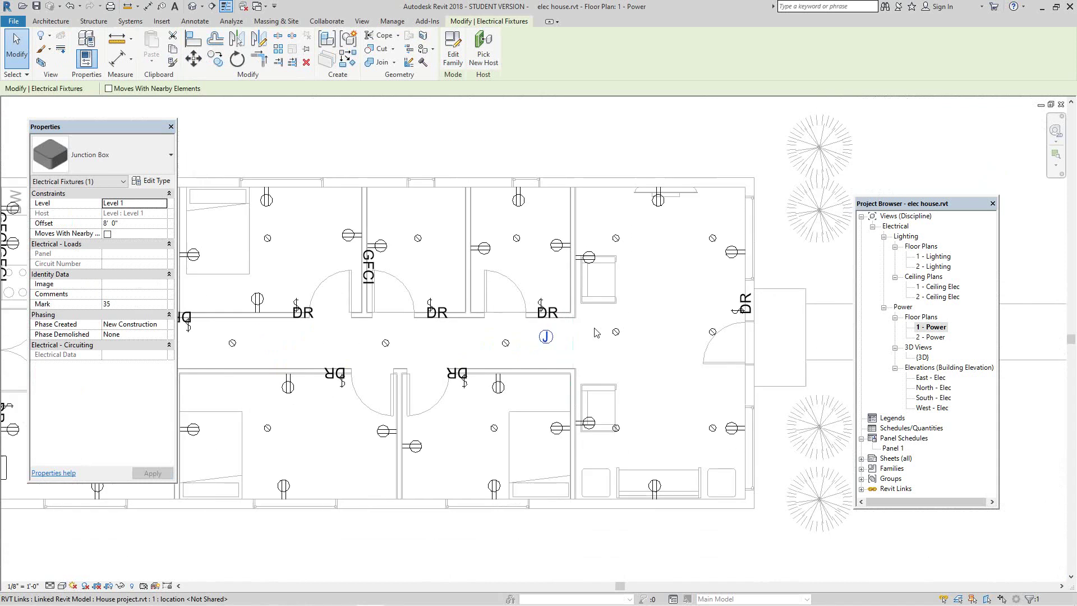
{"action": "left_click", "coordinate": [213, 7]}
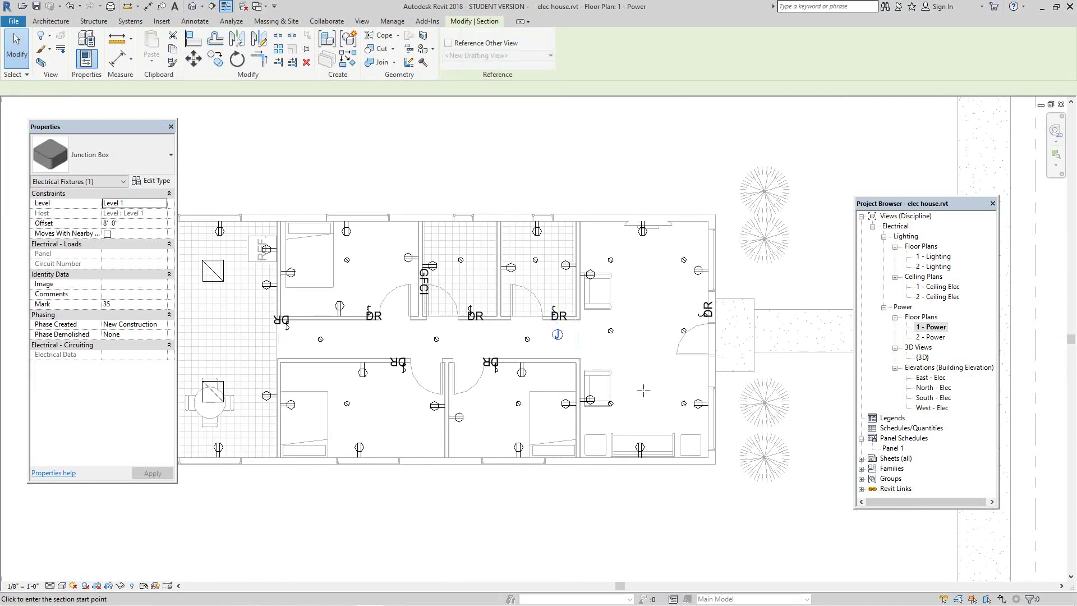
{"action": "left_click", "coordinate": [520, 293]}
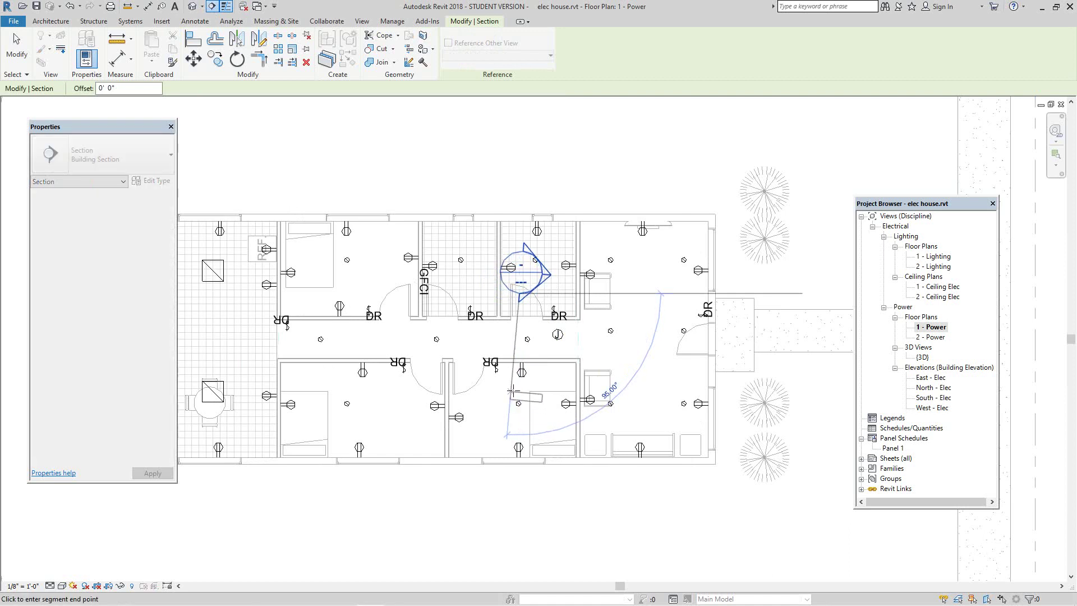
{"action": "scroll", "coordinate": [514, 392], "scroll_direction": "up", "scroll_amount": 2}
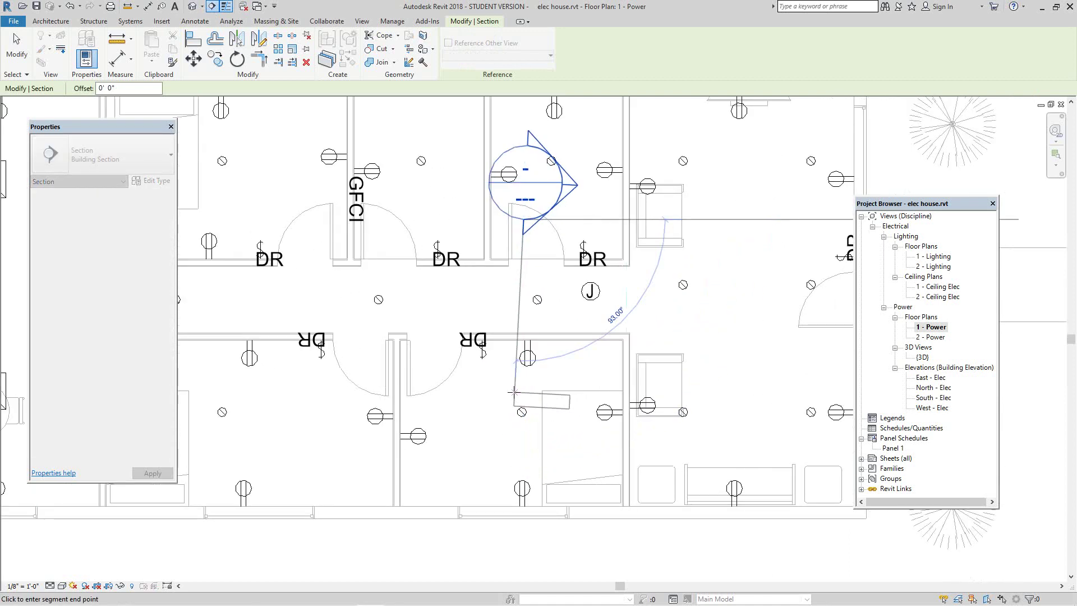
{"action": "left_click", "coordinate": [530, 403]}
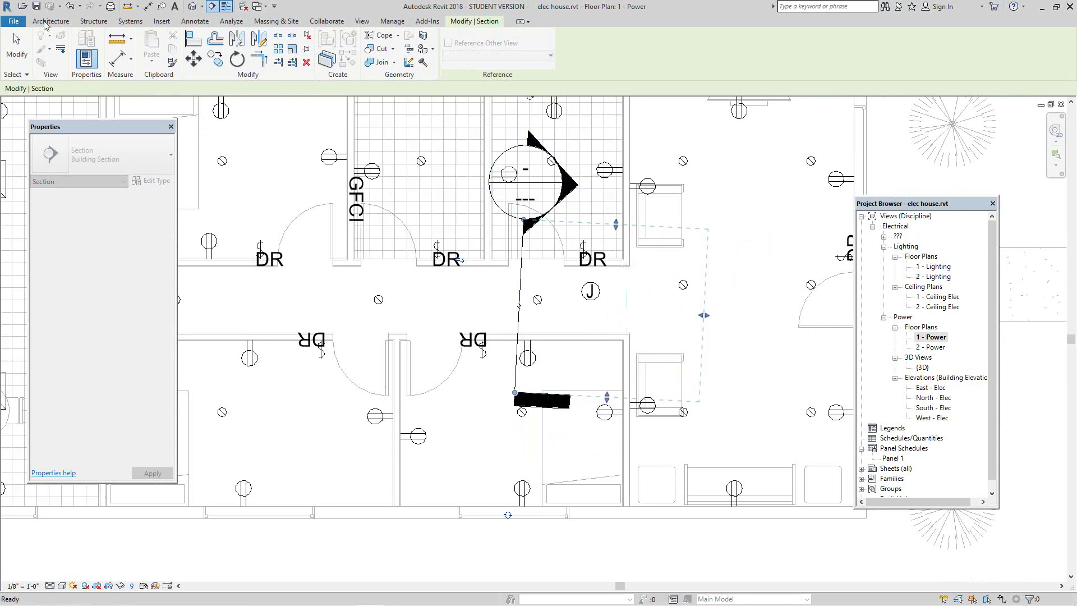
{"action": "left_click", "coordinate": [69, 6]}
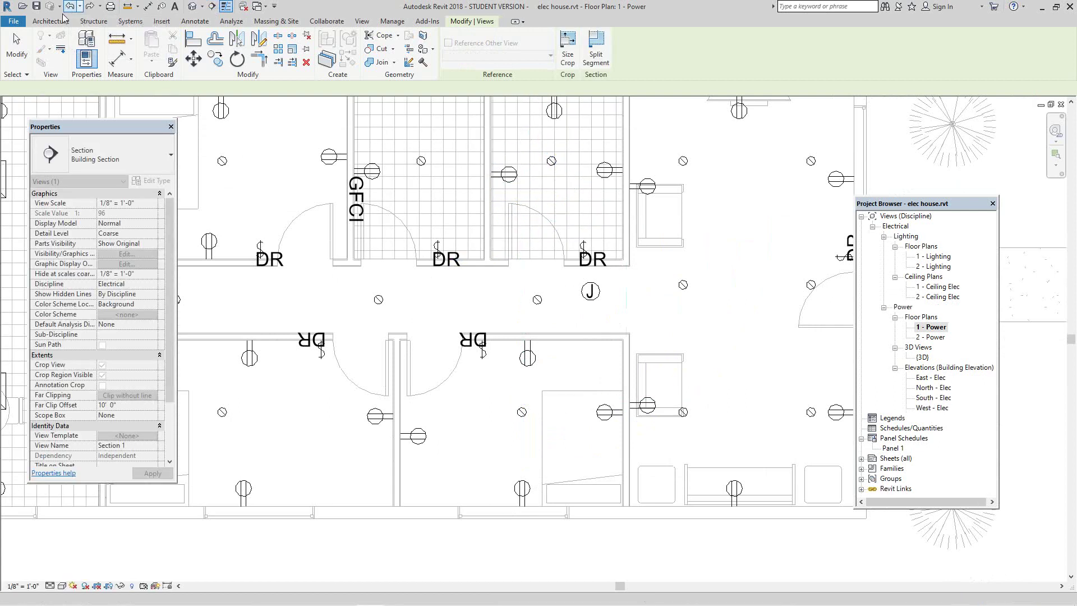
Cut a vertical section across the hallway just west of the junction box, looking toward the box, and open its section view.
{"action": "left_click", "coordinate": [212, 7]}
{"action": "left_click", "coordinate": [525, 233]}
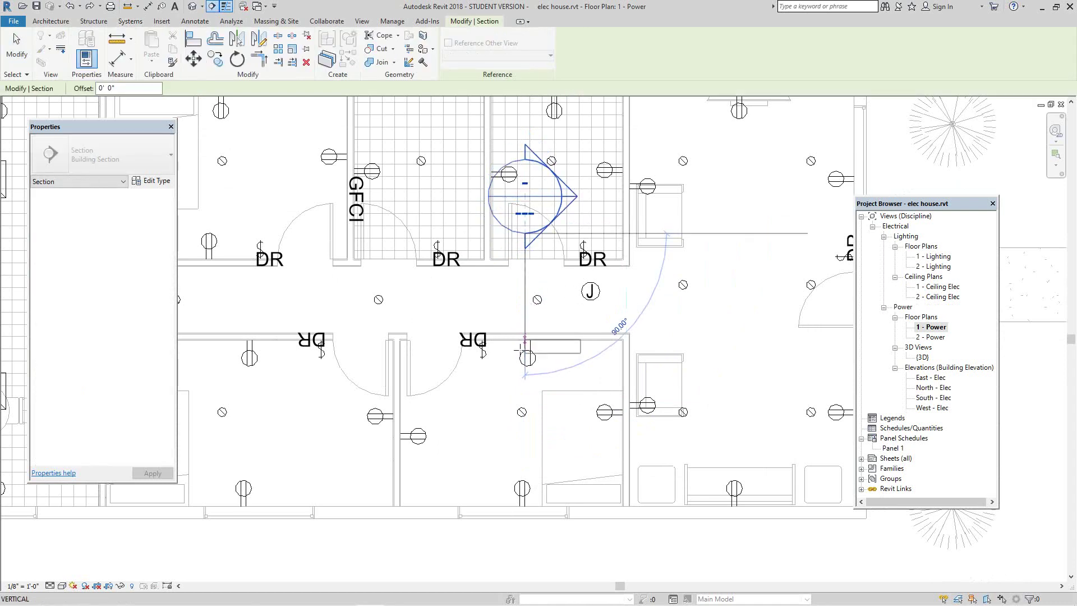
{"action": "left_click", "coordinate": [524, 377]}
{"action": "key", "text": "Escape"}
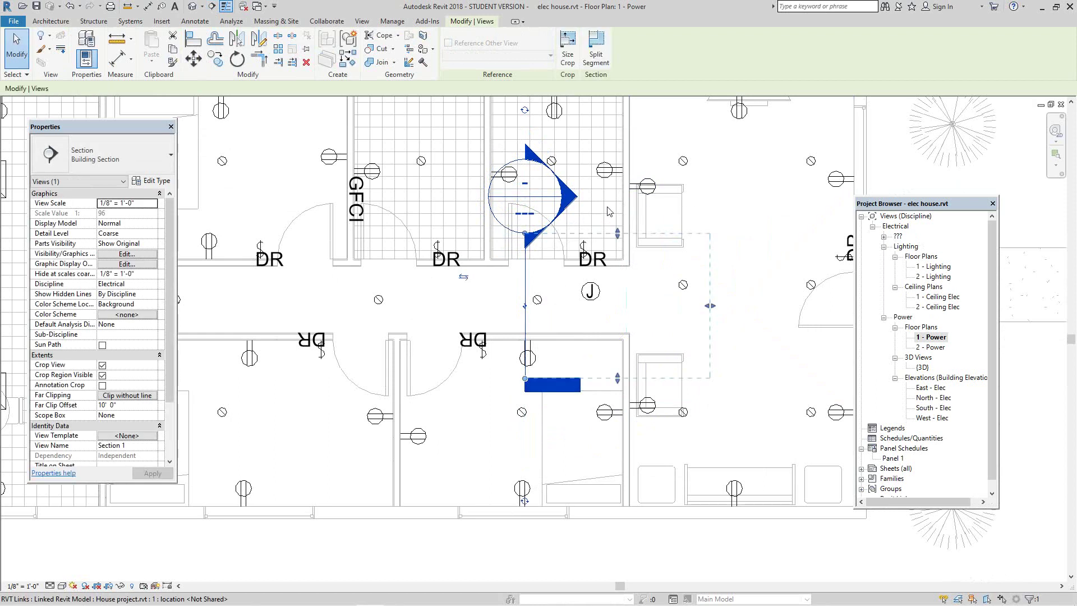
{"action": "left_click", "coordinate": [793, 185]}
{"action": "right_click", "coordinate": [784, 183]}
{"action": "left_click", "coordinate": [813, 190]}
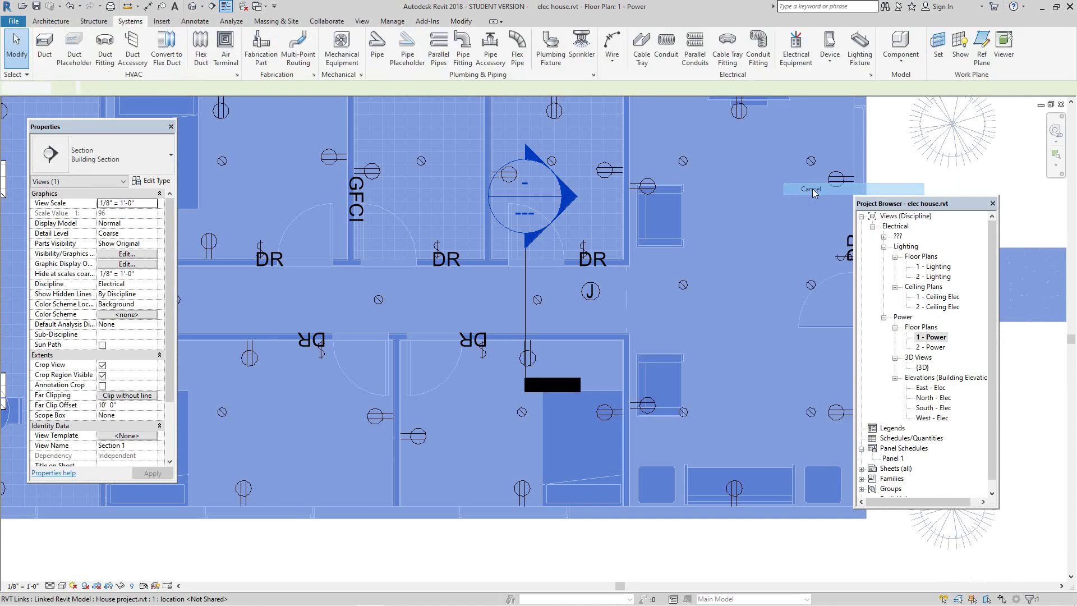
{"action": "double_click", "coordinate": [566, 211]}
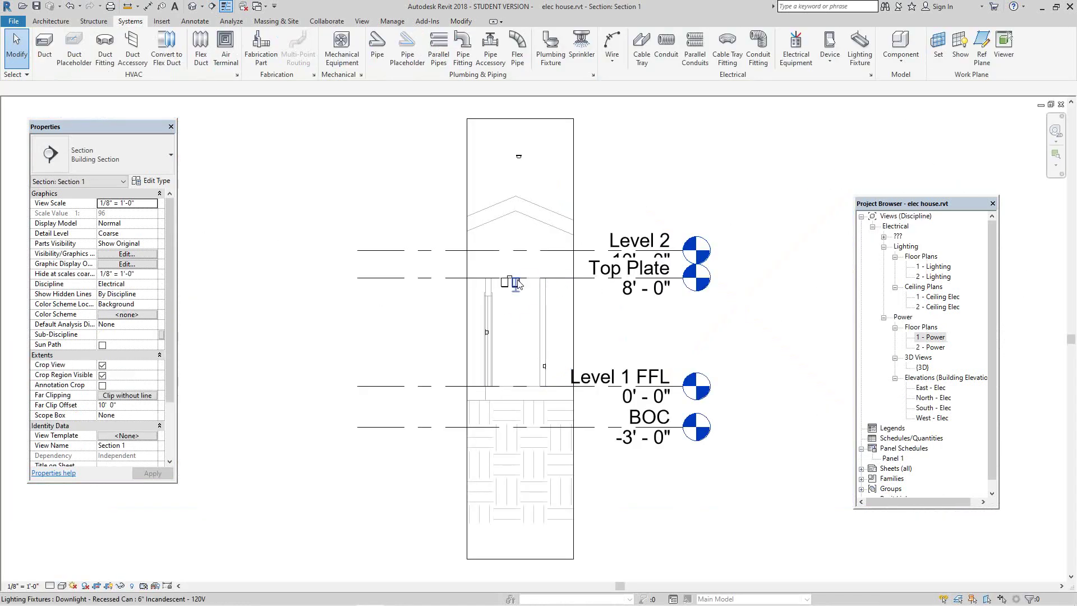
Raise the hallway junction box to an 8' 6" offset from Level 1 in the section view.
{"action": "scroll", "coordinate": [509, 285], "scroll_direction": "up", "scroll_amount": 5}
{"action": "scroll", "coordinate": [508, 285], "scroll_direction": "up", "scroll_amount": 2}
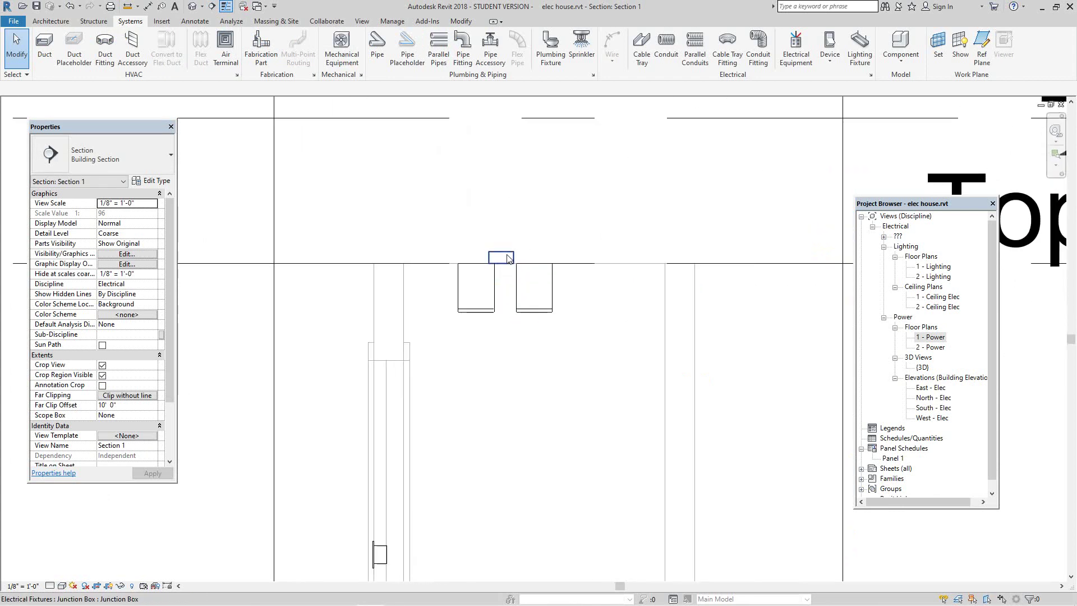
{"action": "left_click", "coordinate": [508, 257]}
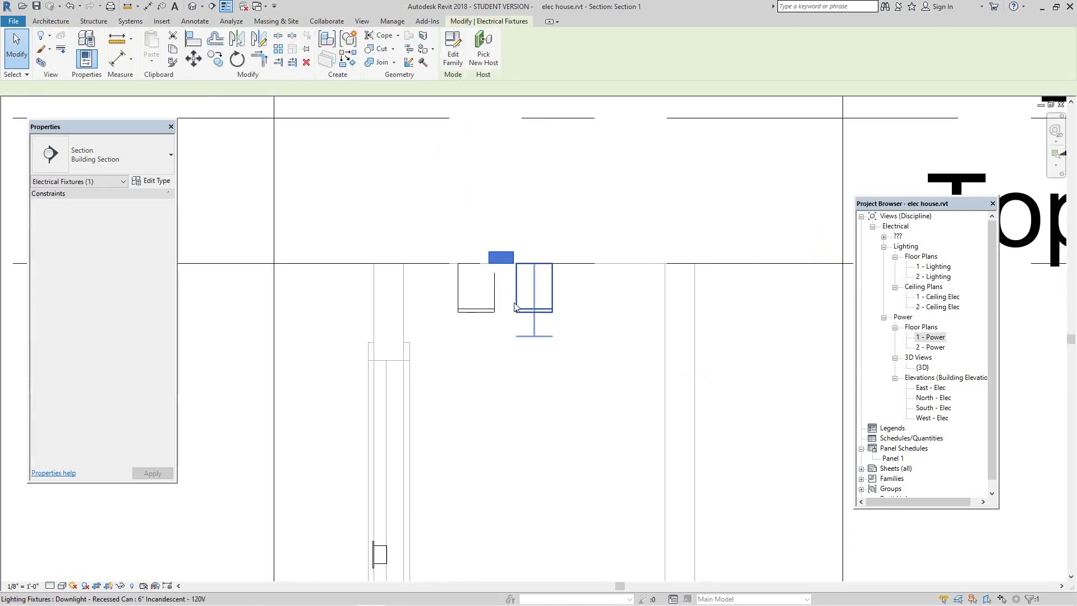
{"action": "scroll", "coordinate": [509, 295], "scroll_direction": "up", "scroll_amount": 1}
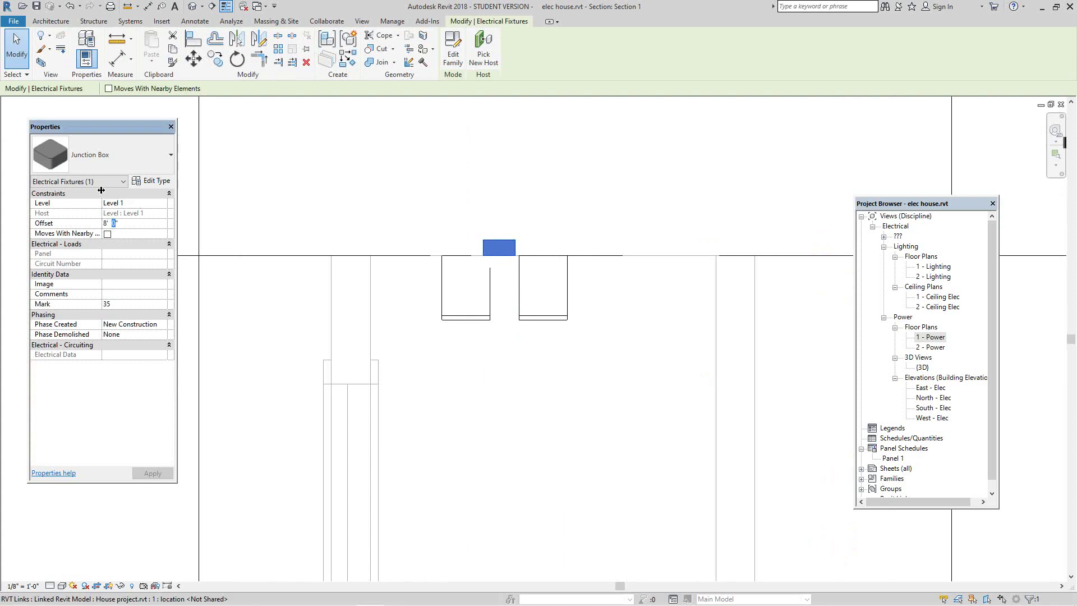
{"action": "type", "text": "6"}
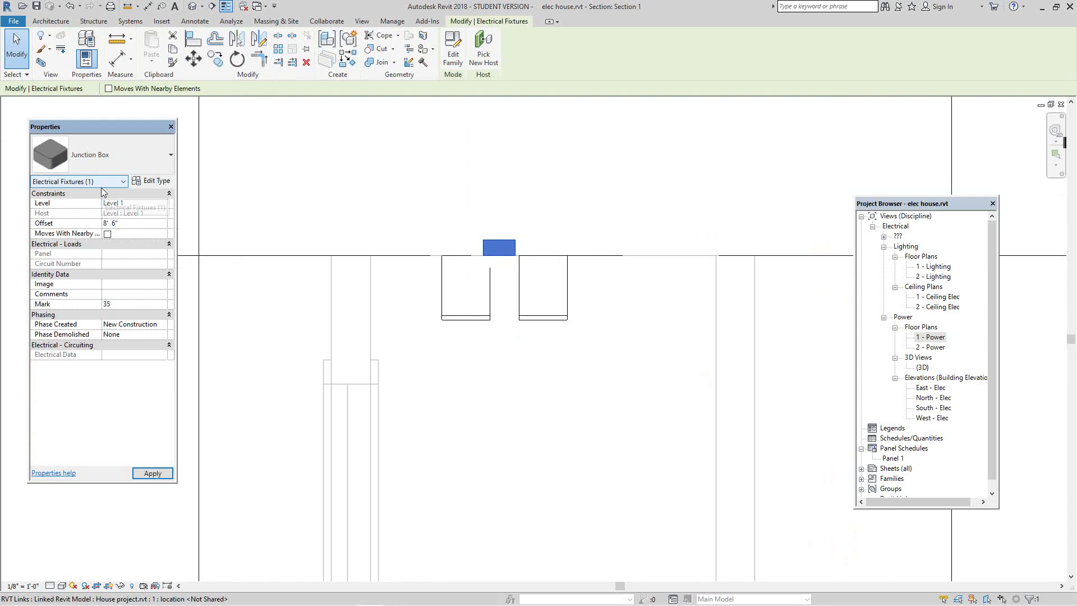
{"action": "left_click", "coordinate": [284, 178]}
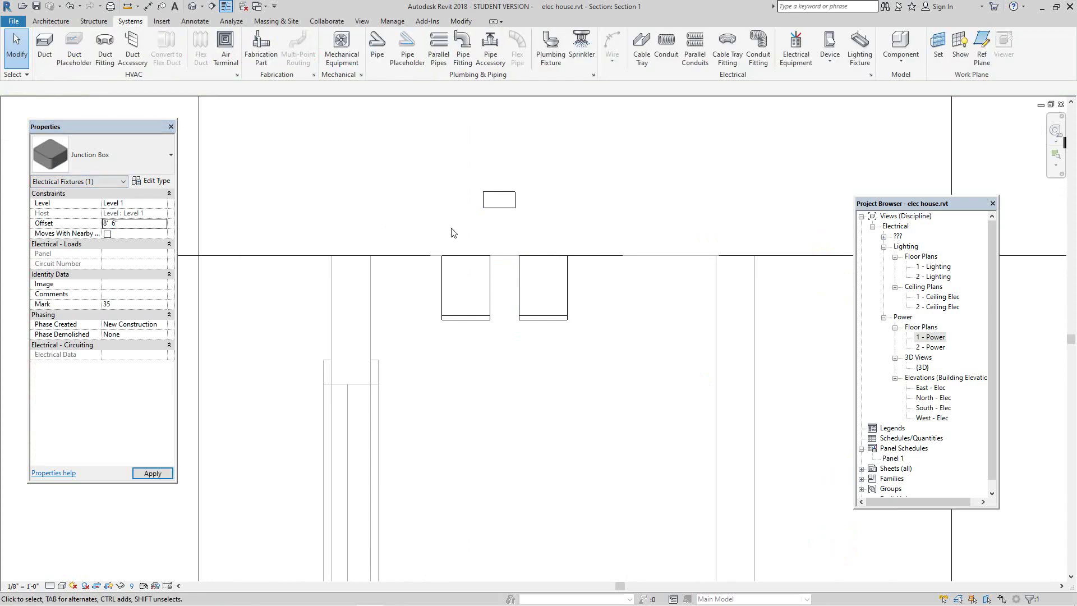
Return to the 1 - Power floor plan and open the hallway junction box's family for editing.
{"action": "scroll", "coordinate": [449, 231], "scroll_direction": "down", "scroll_amount": 1}
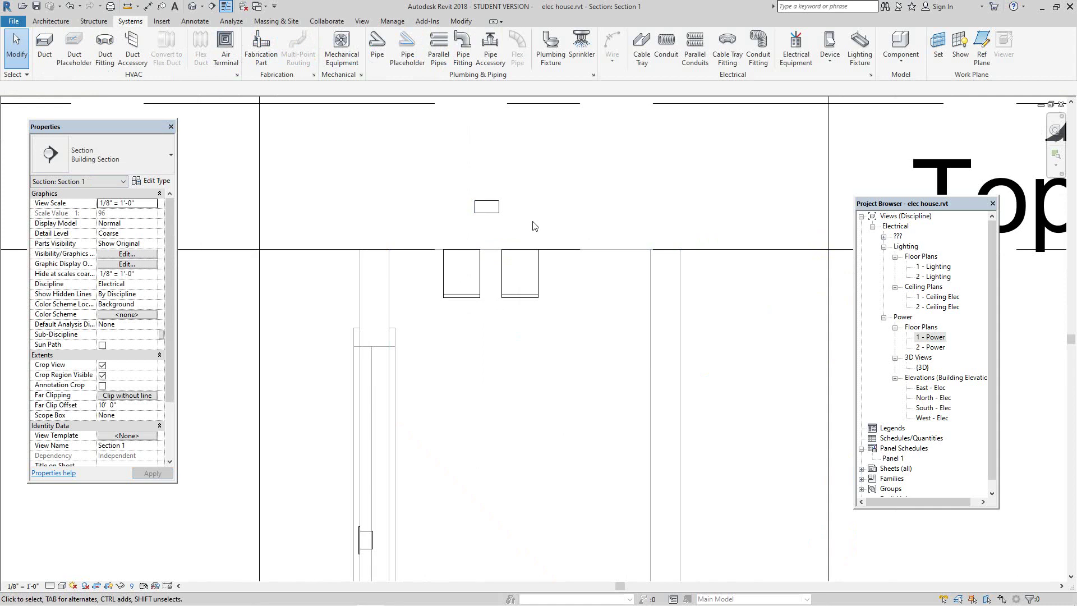
{"action": "scroll", "coordinate": [549, 237], "scroll_direction": "down", "scroll_amount": 2}
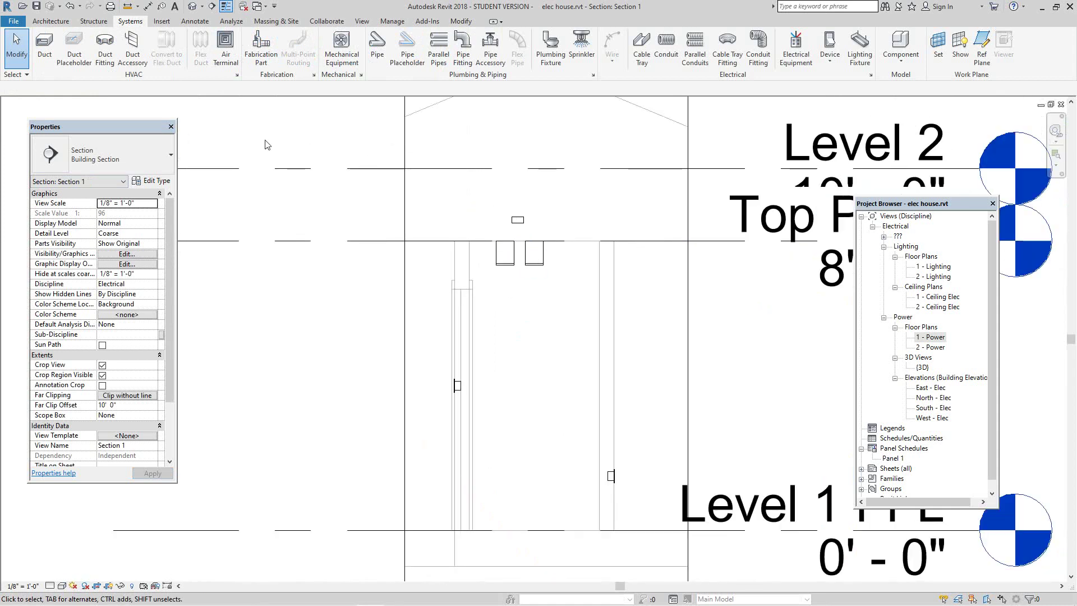
{"action": "scroll", "coordinate": [456, 259], "scroll_direction": "down", "scroll_amount": 1}
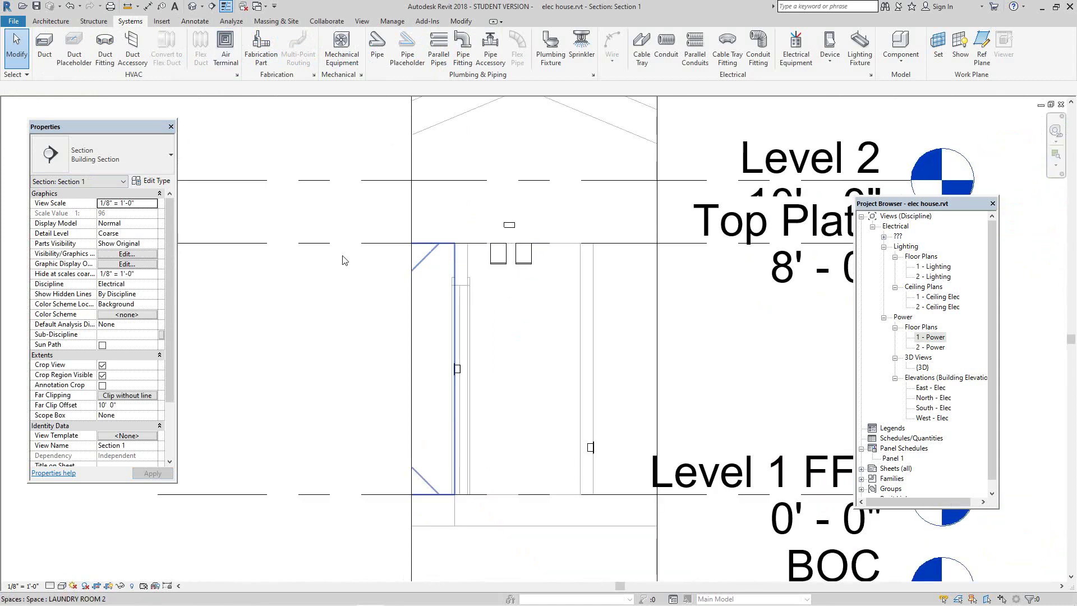
{"action": "double_click", "coordinate": [935, 337]}
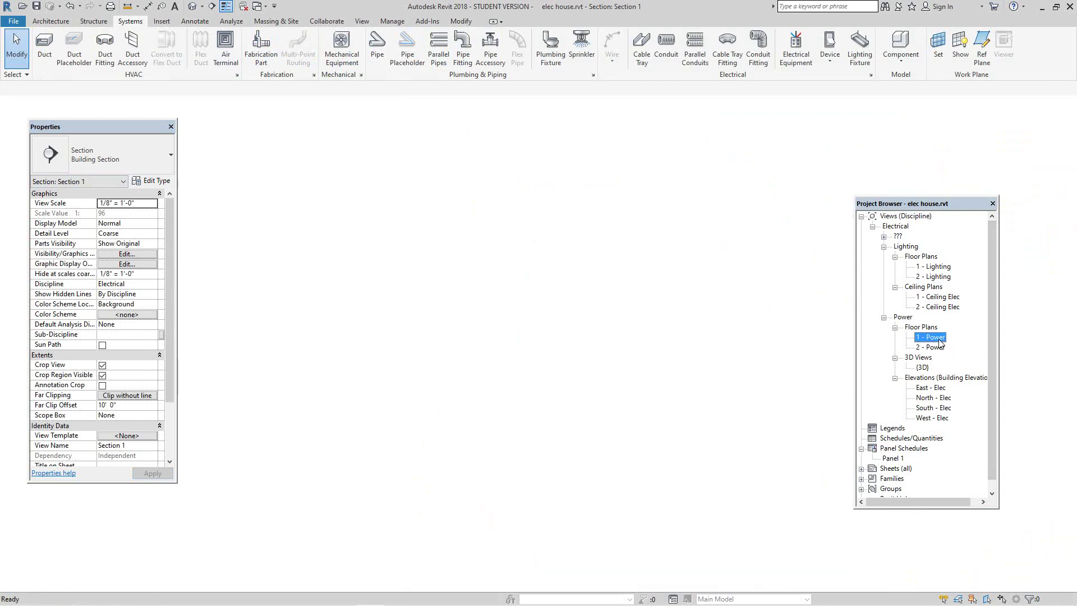
{"action": "scroll", "coordinate": [617, 305], "scroll_direction": "up", "scroll_amount": 3}
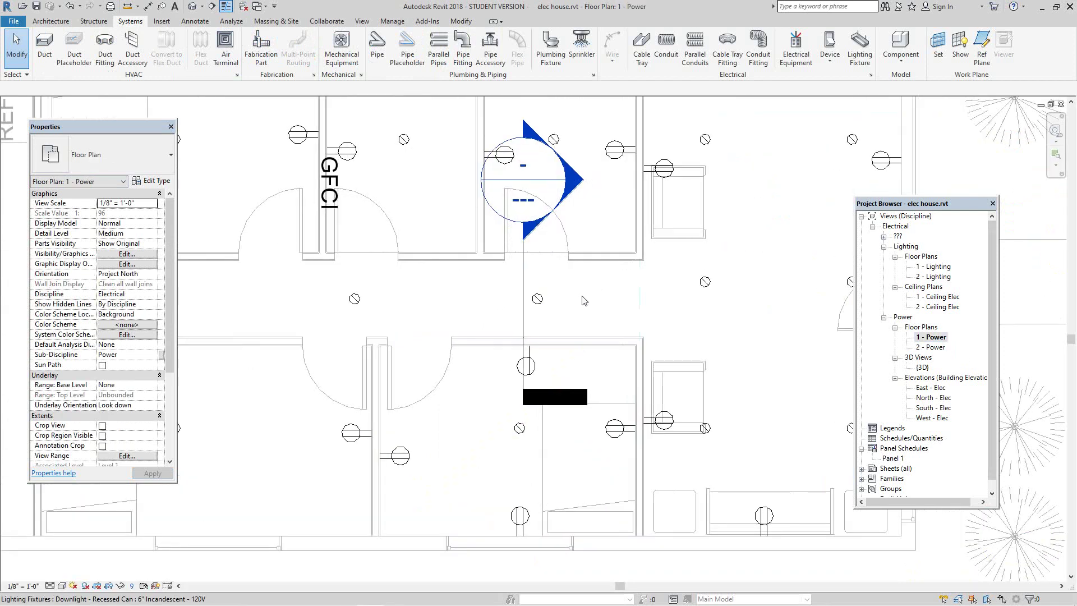
{"action": "double_click", "coordinate": [616, 286]}
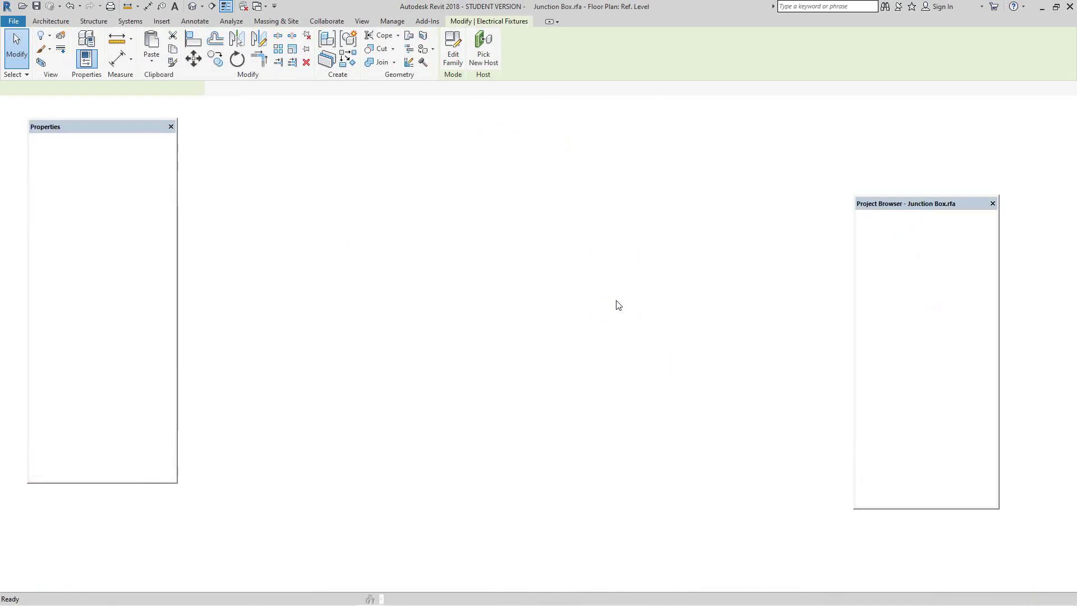
Show the Junction Box family in 3D and place a Power - Unbalanced electrical connector on the box's top face.
{"action": "key", "text": "z"}
{"action": "key", "text": "f"}
{"action": "key", "text": "a"}
{"action": "key", "text": "l"}
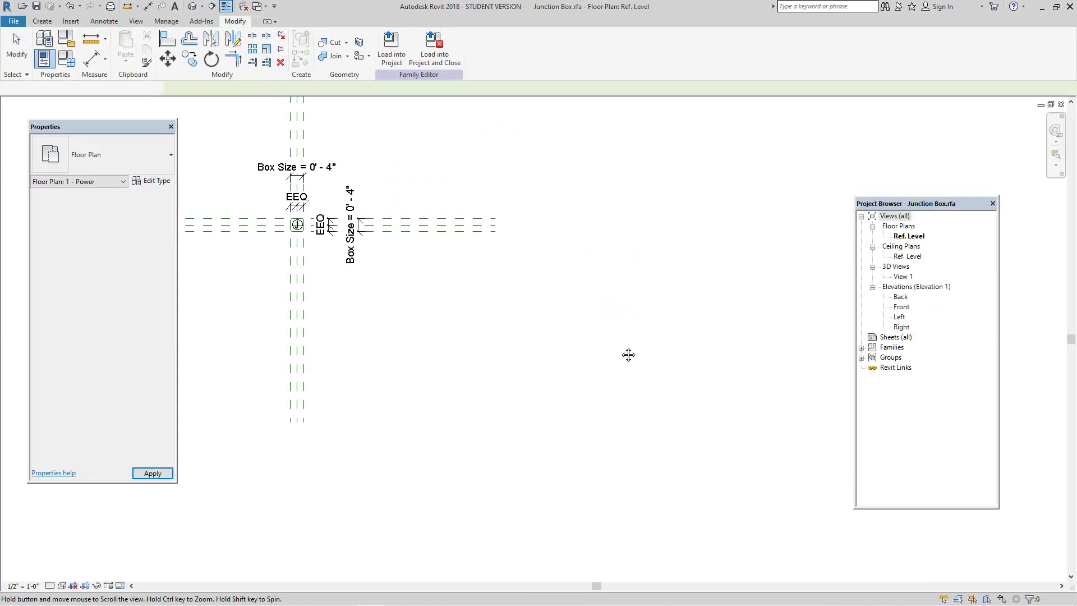
{"action": "left_click", "coordinate": [191, 7]}
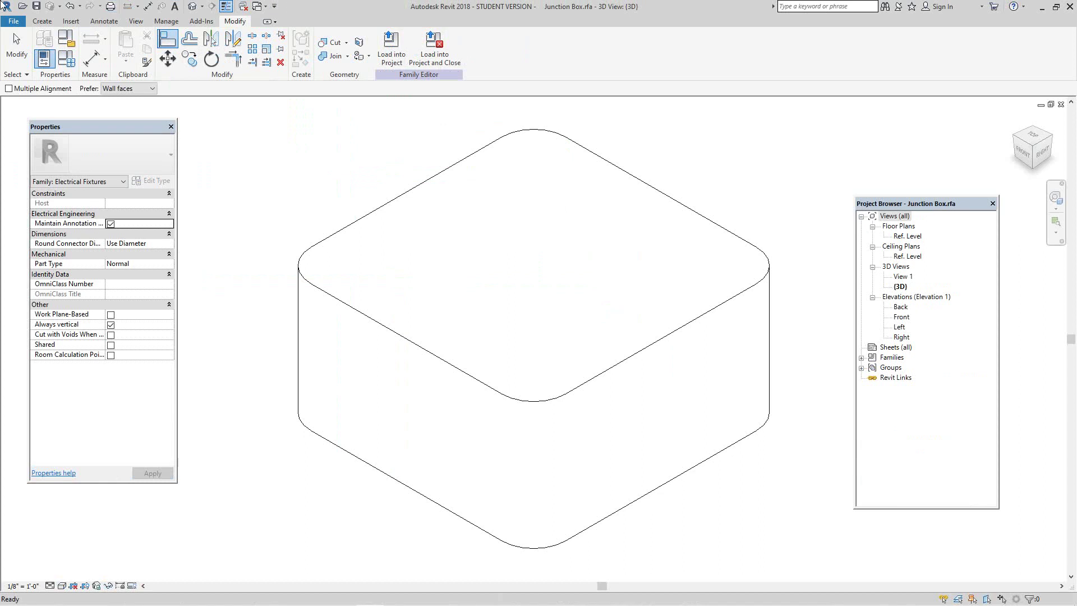
{"action": "left_click", "coordinate": [42, 21]}
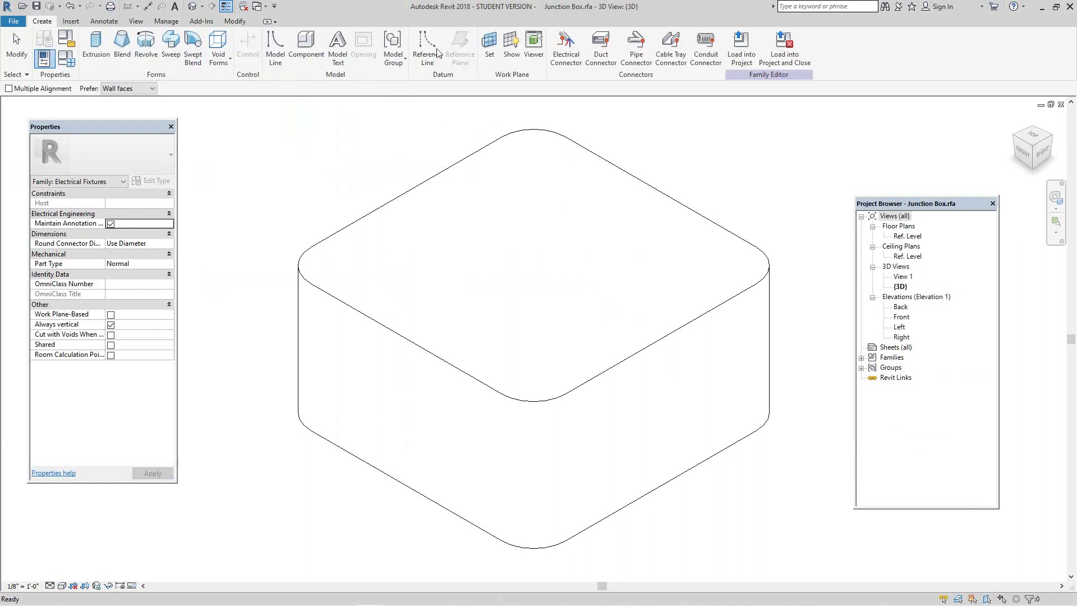
{"action": "left_click", "coordinate": [567, 53]}
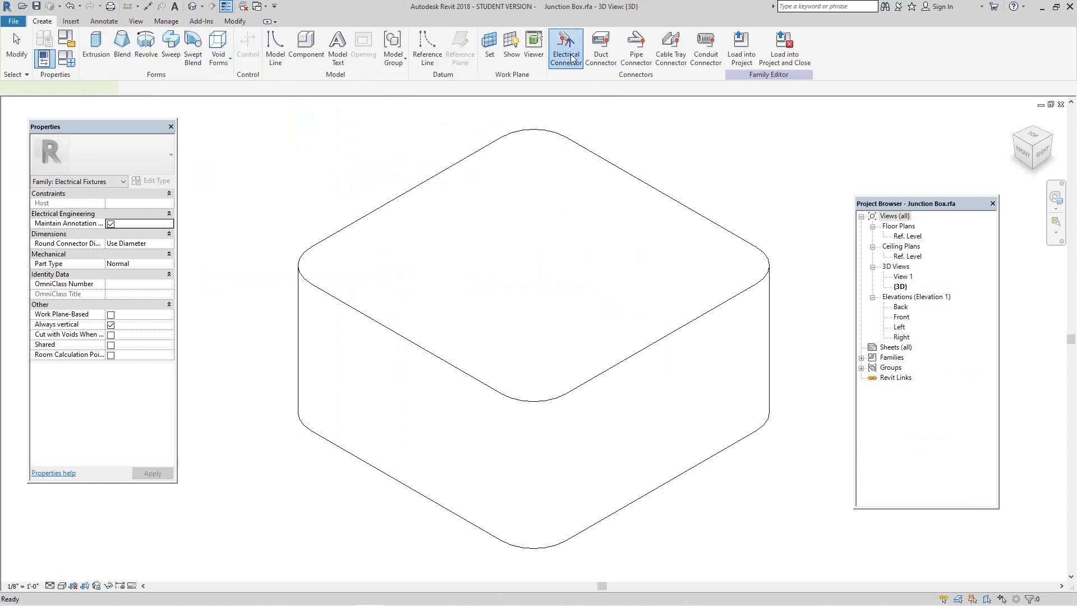
{"action": "left_click", "coordinate": [613, 166]}
{"action": "scroll", "coordinate": [625, 197], "scroll_direction": "down", "scroll_amount": 5}
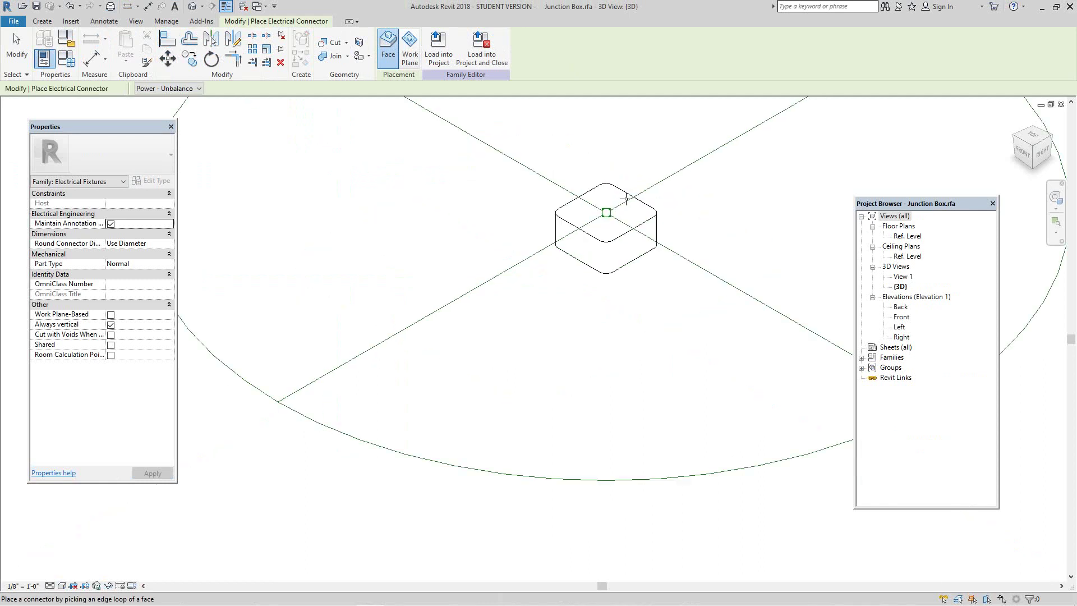
{"action": "scroll", "coordinate": [599, 206], "scroll_direction": "down", "scroll_amount": 3}
{"action": "key", "text": "Escape"}
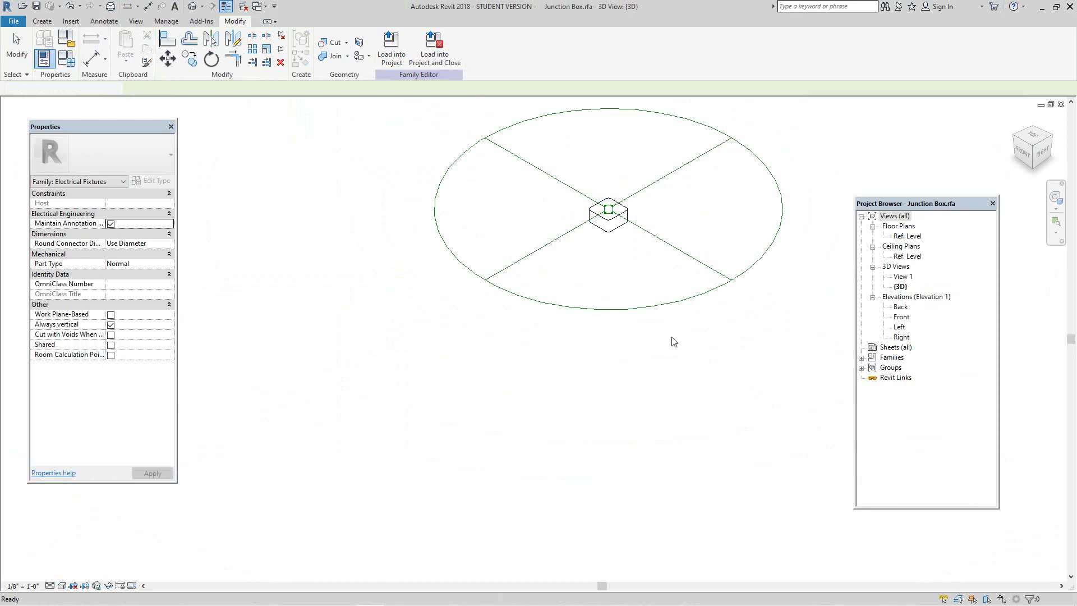
Set the electrical connector's voltage to 120 V.
{"action": "left_click", "coordinate": [640, 309]}
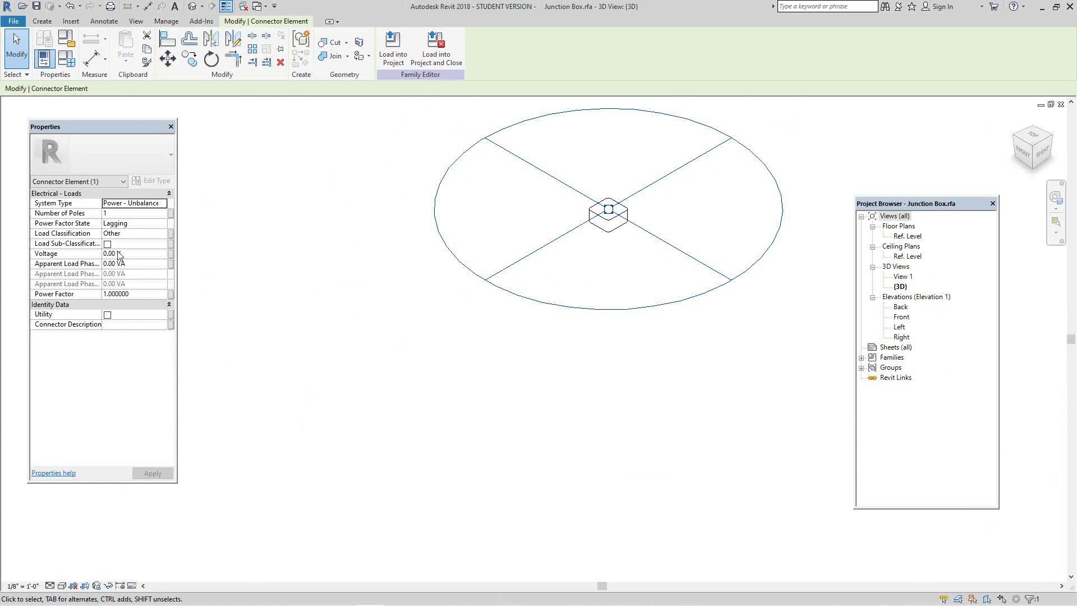
{"action": "left_click", "coordinate": [118, 254]}
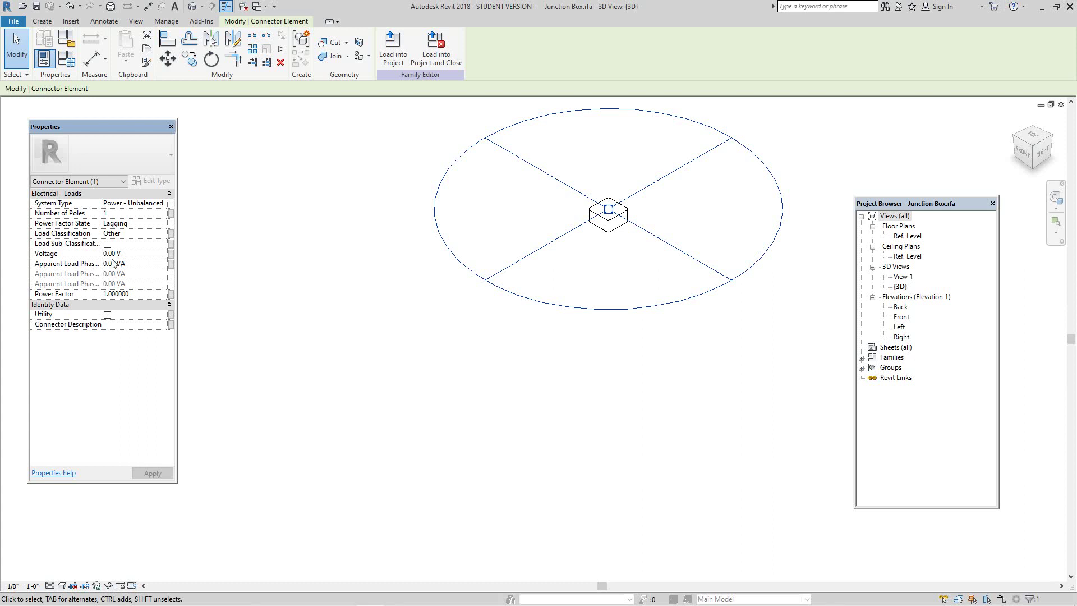
{"action": "left_click_drag", "start_coordinate": [102, 256], "coordinate": [104, 255]}
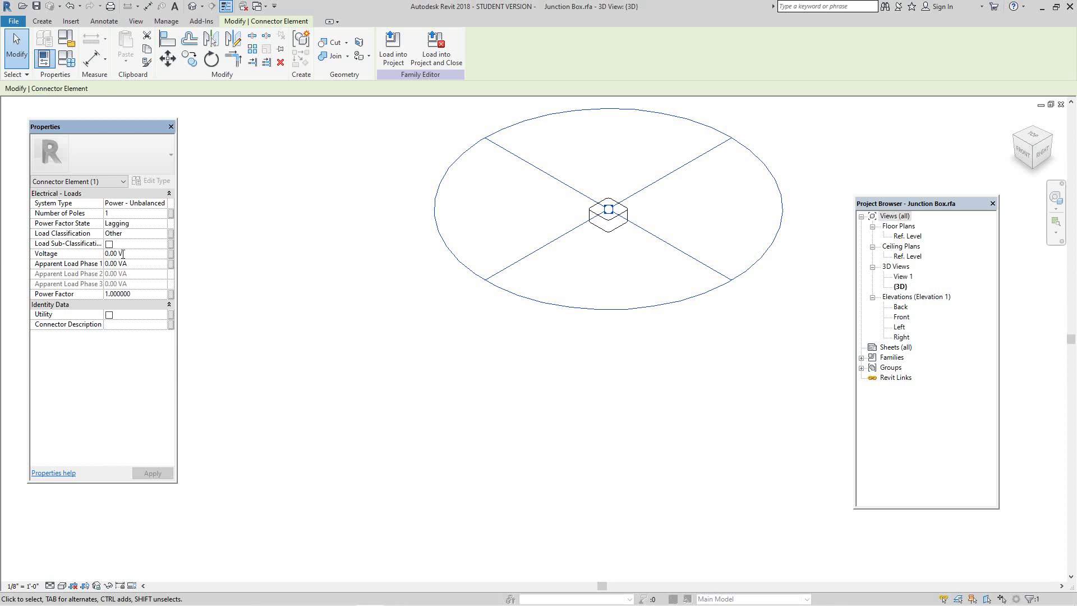
{"action": "type", "text": "12"}
{"action": "left_click", "coordinate": [148, 474]}
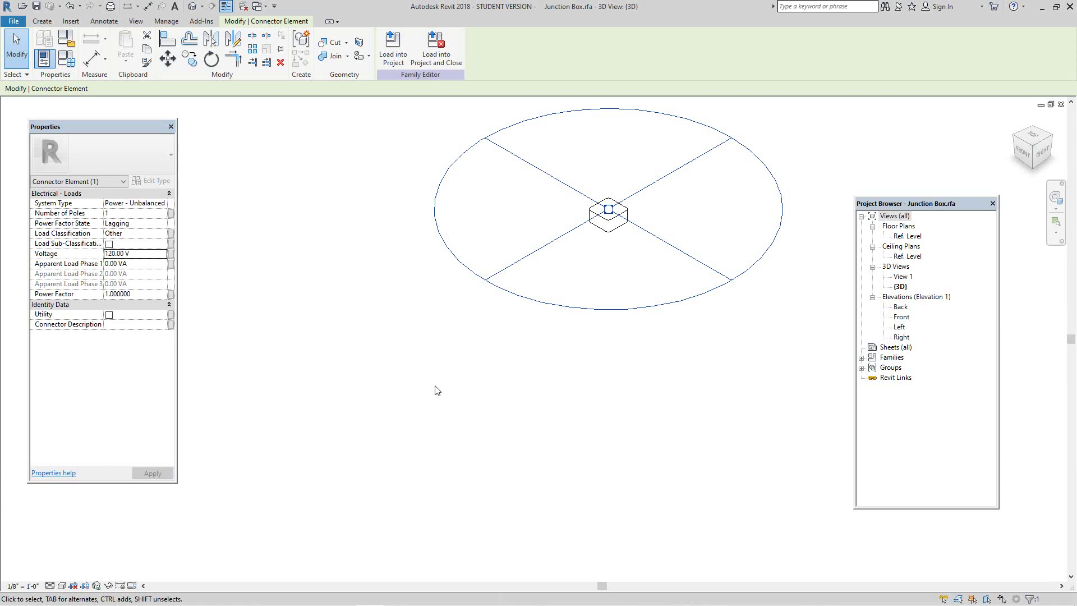
Load the Junction Box family into elec house.rvt, overwriting the existing version but not its parameter values.
{"action": "scroll", "coordinate": [452, 384], "scroll_direction": "down", "scroll_amount": 1}
{"action": "middle_click_drag", "start_coordinate": [479, 399], "coordinate": [433, 433]}
{"action": "left_click", "coordinate": [402, 60]}
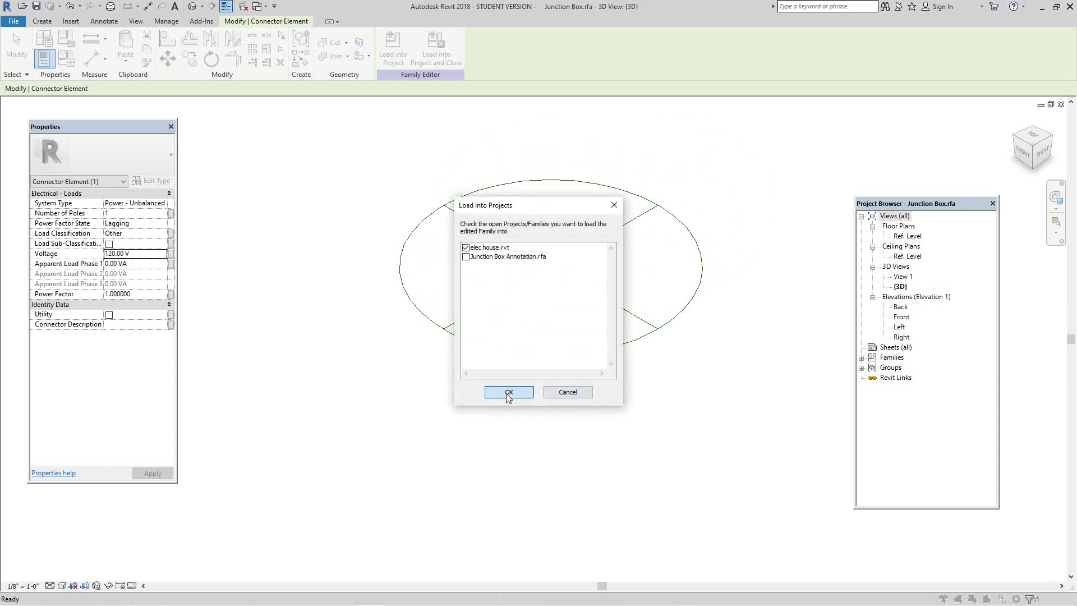
{"action": "left_click", "coordinate": [508, 392]}
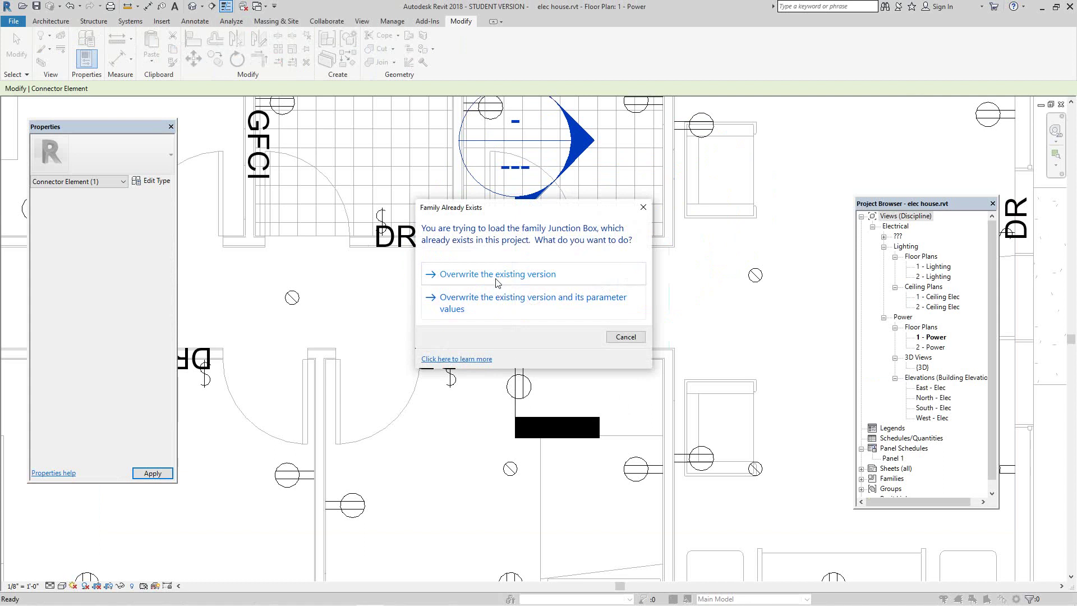
{"action": "left_click", "coordinate": [500, 276]}
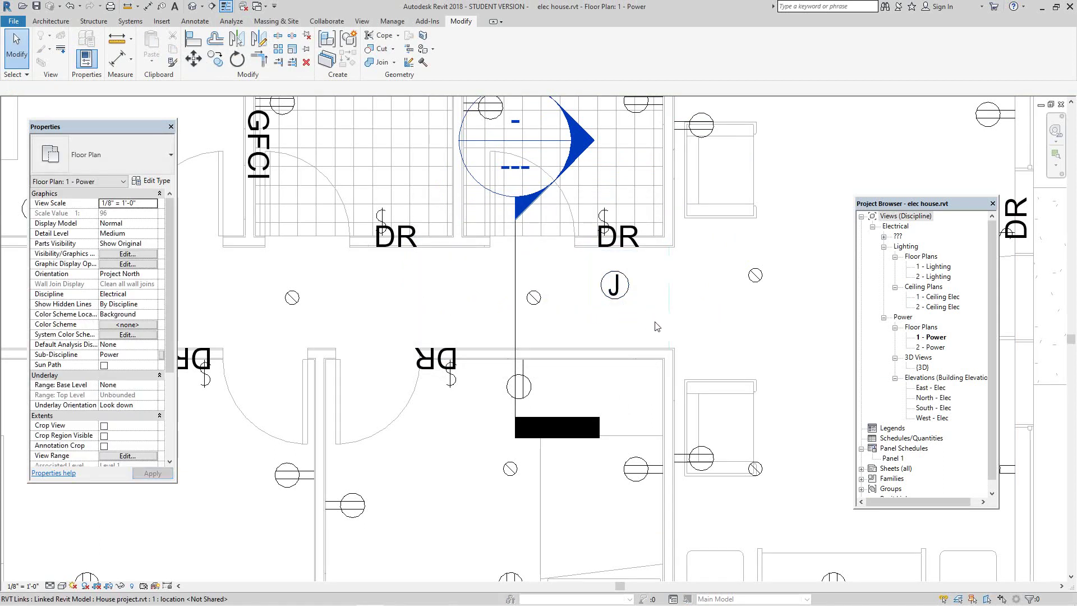
Select the reloaded hallway junction box in the floor plan and check its electrical connector data.
{"action": "left_click", "coordinate": [637, 308]}
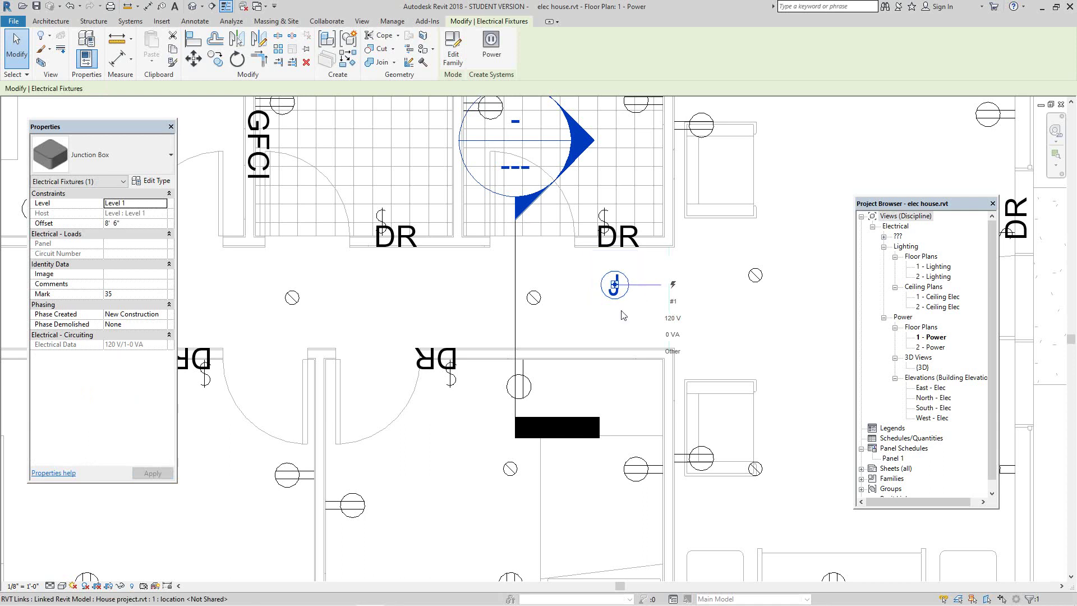
{"action": "scroll", "coordinate": [604, 317], "scroll_direction": "down", "scroll_amount": 1}
{"action": "scroll", "coordinate": [617, 304], "scroll_direction": "up", "scroll_amount": 3}
{"action": "scroll", "coordinate": [623, 303], "scroll_direction": "down", "scroll_amount": 4}
{"action": "scroll", "coordinate": [626, 303], "scroll_direction": "down", "scroll_amount": 4}
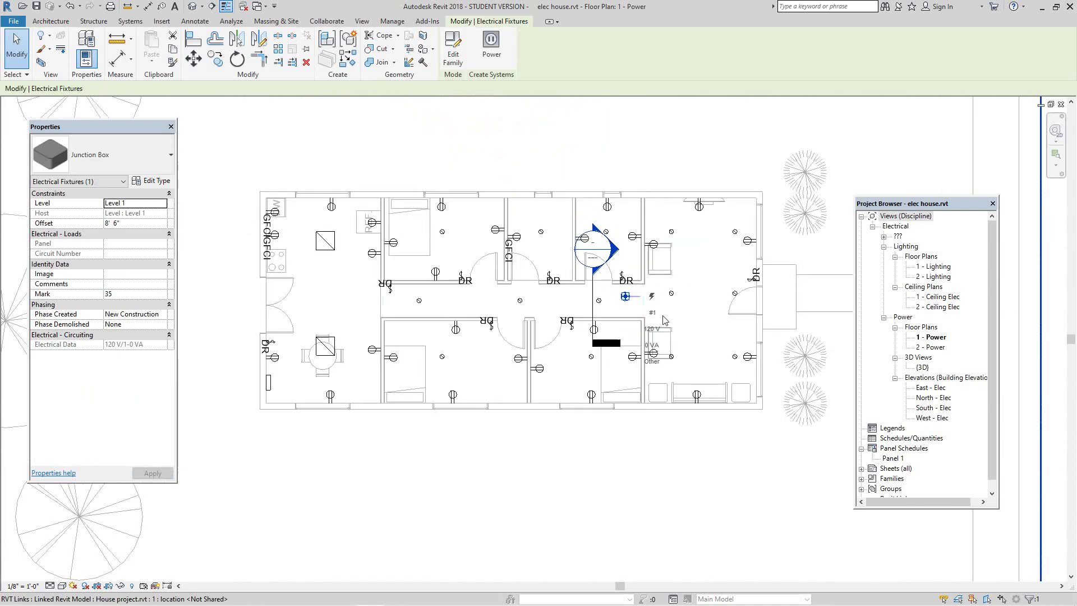
{"action": "mouse_move", "coordinate": [403, 603]}
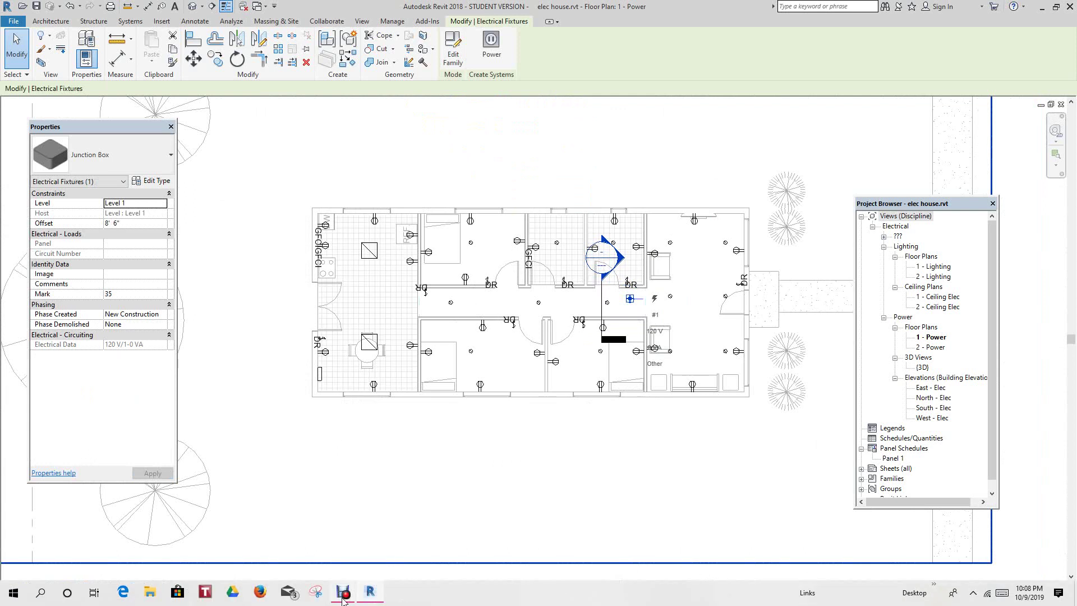